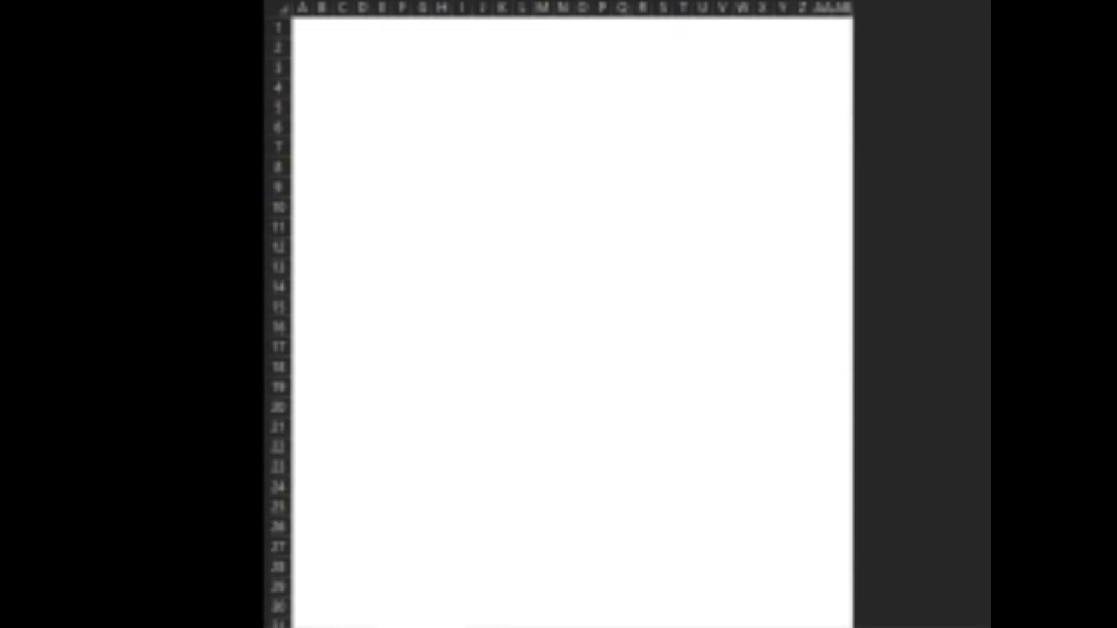
Step: Starting from cell O4, blacken the eye cells around Q4–Q5 and S4
left_click(582, 88)
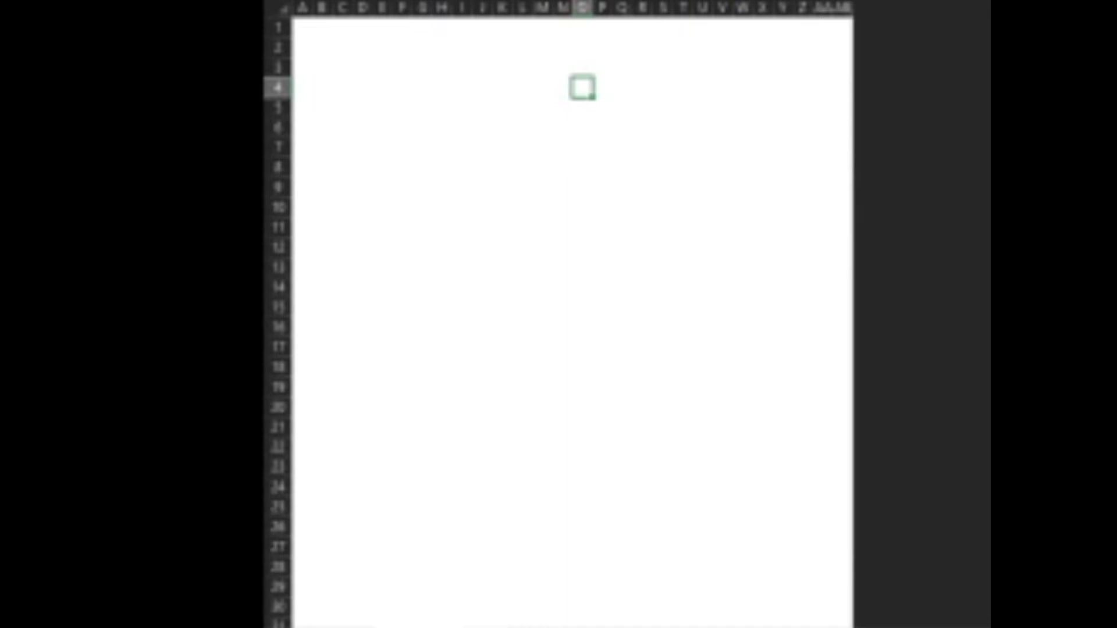
key("Right")
key("Down")
key("Right")
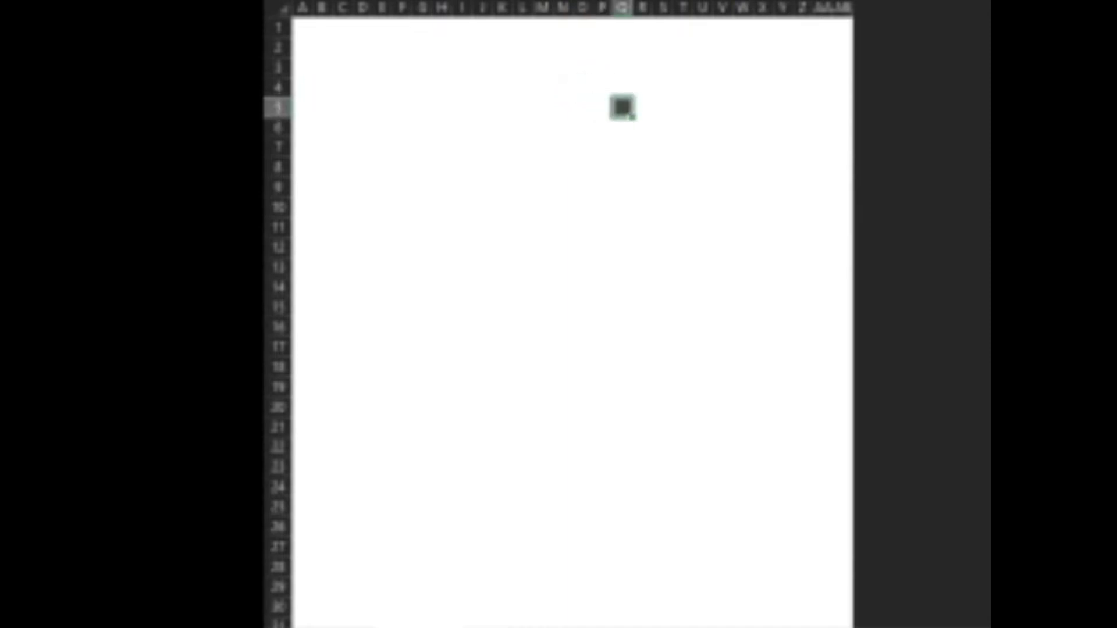
key("Up")
key("Right")
key("Right")
key("Down")
Step: Fill the head's right edge black at U6, U5 and U3, curving through T2 to S1
key("Right")
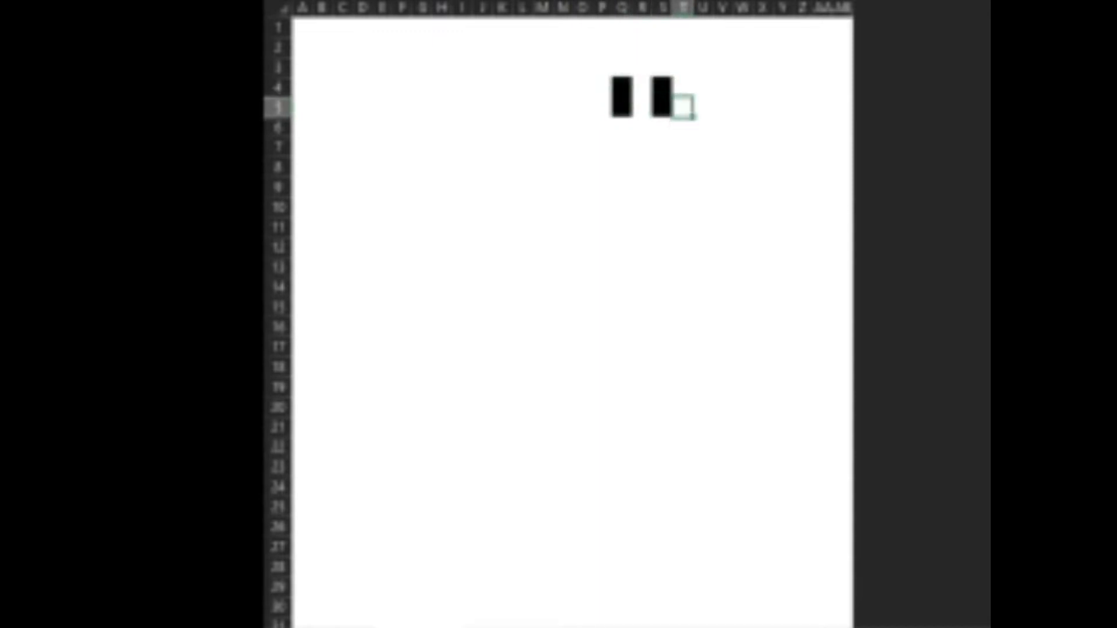
key("Down")
key("Right")
key("Up")
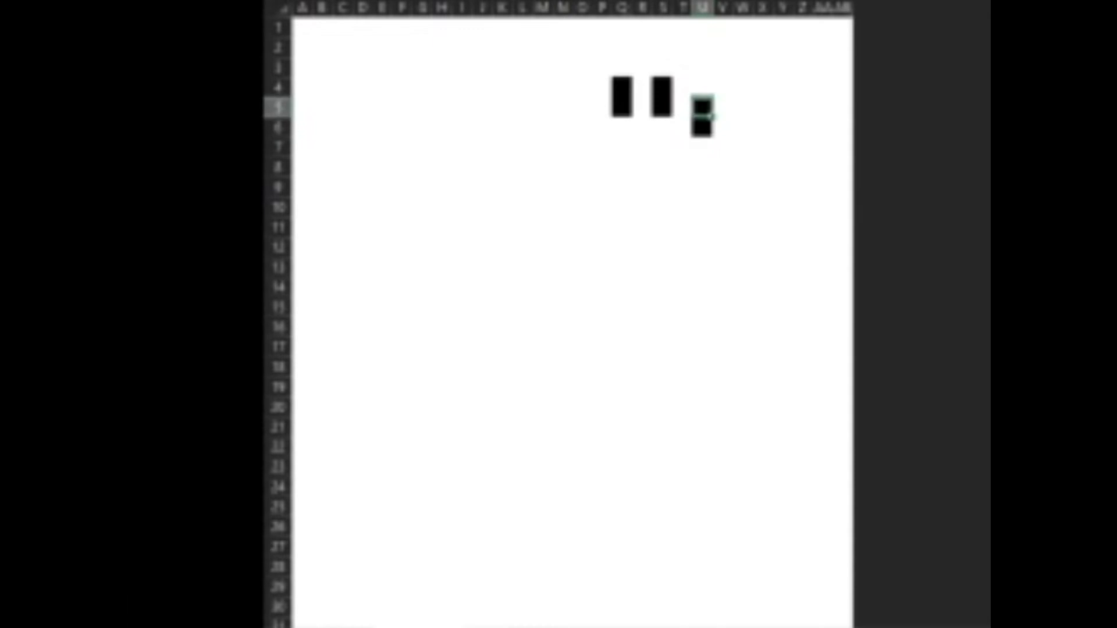
key("Up")
key("Up")
key("Up")
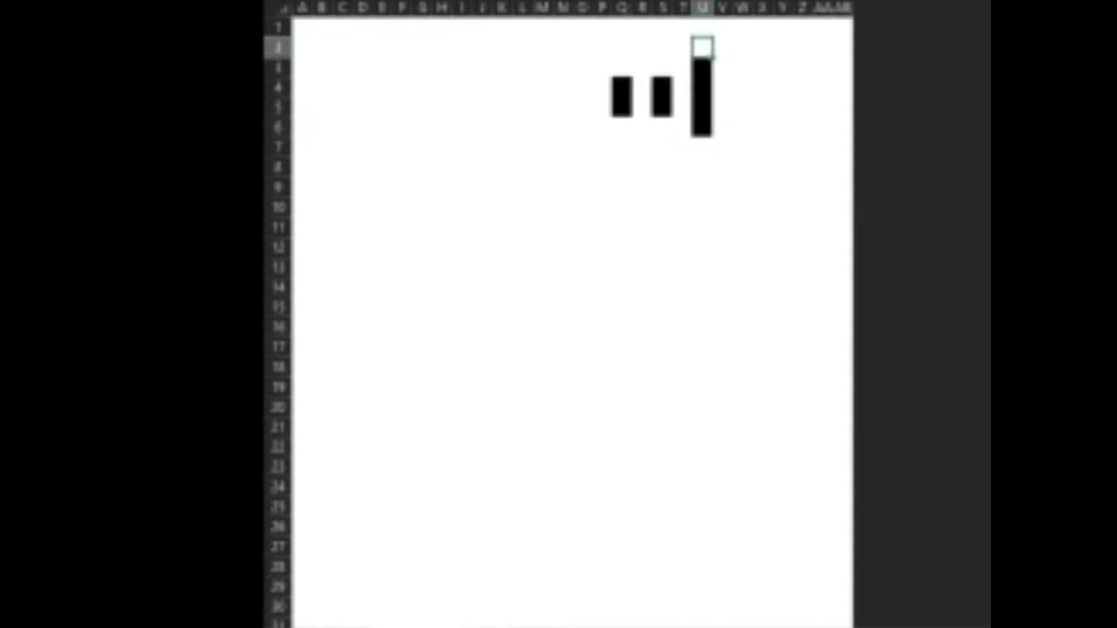
key("Left")
key("Up")
key("Left")
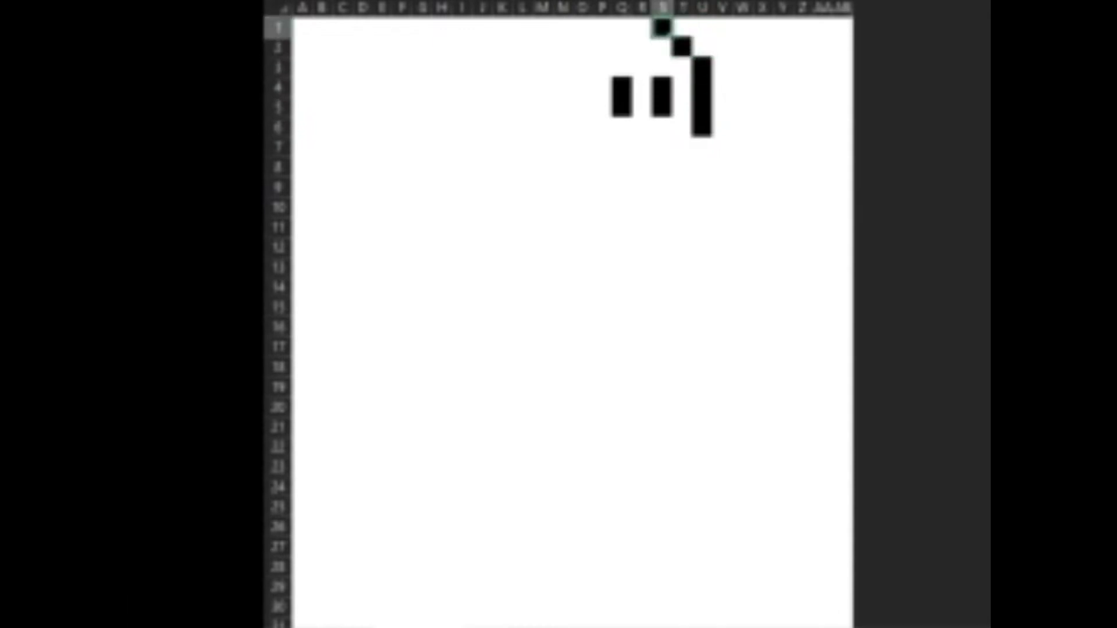
key("Left")
Step: Continue the black head top across R1, Q1 and O1
key("Down")
key("Left")
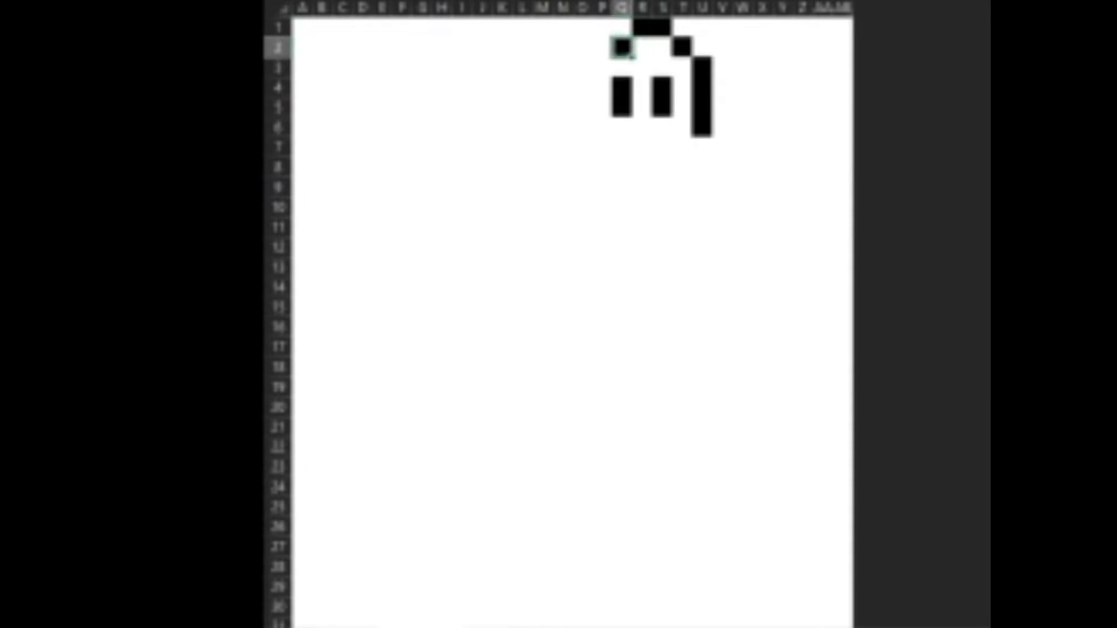
key("Up")
key("Left")
key("Left")
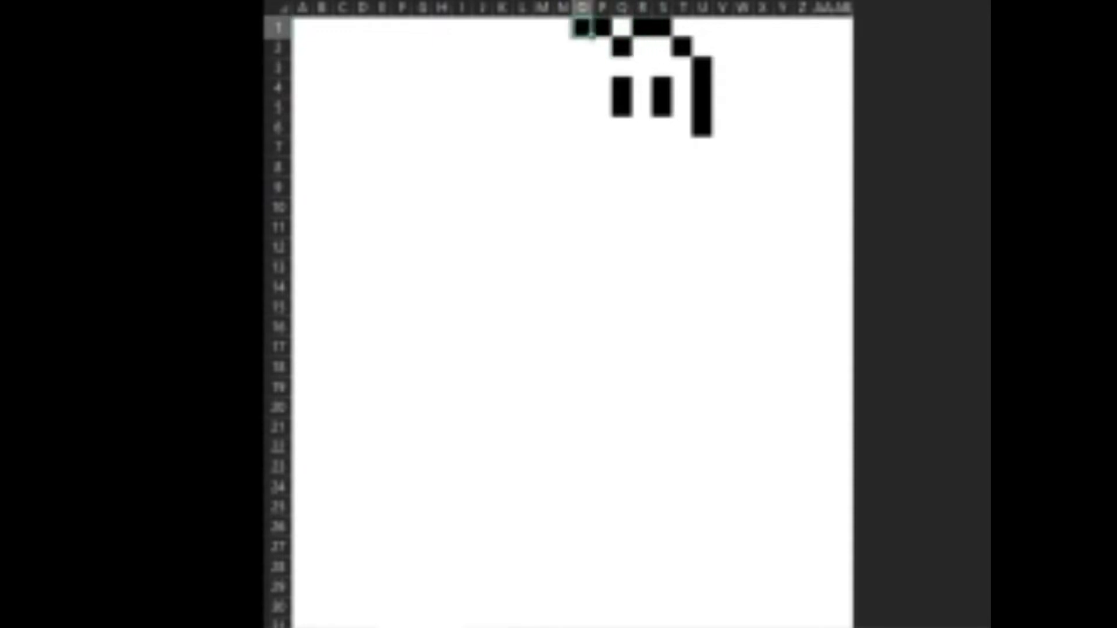
key("Down")
Step: Blacken the head's left side: N2 to N4, then M3 down to M6
key("Left")
key("Down")
key("Down")
key("Up")
key("Left")
key("Down")
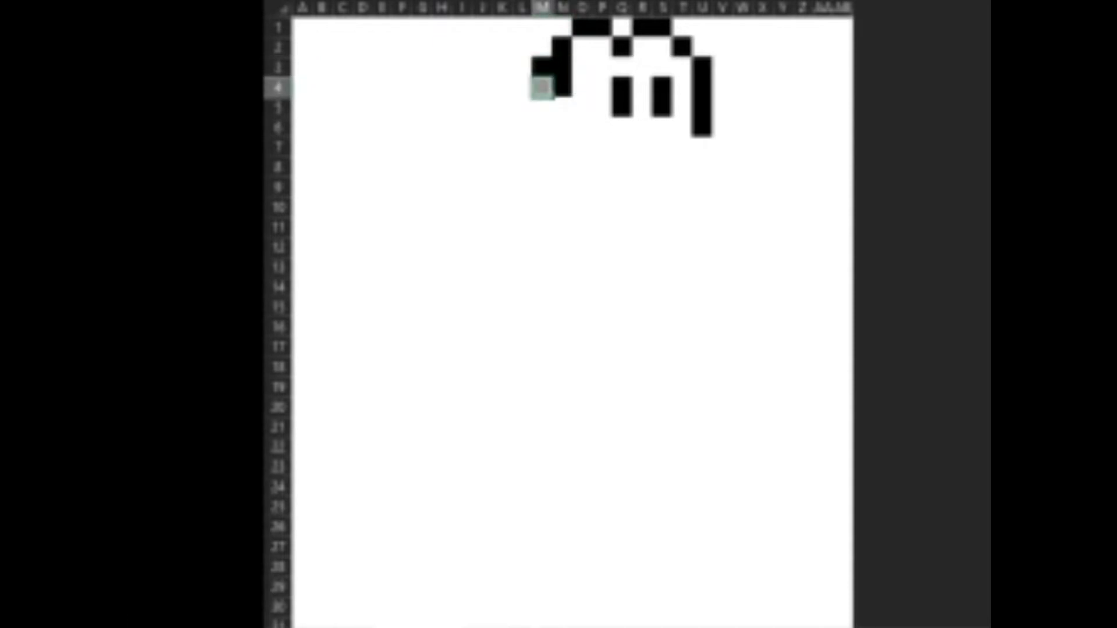
key("Down")
key("Down")
key("Down")
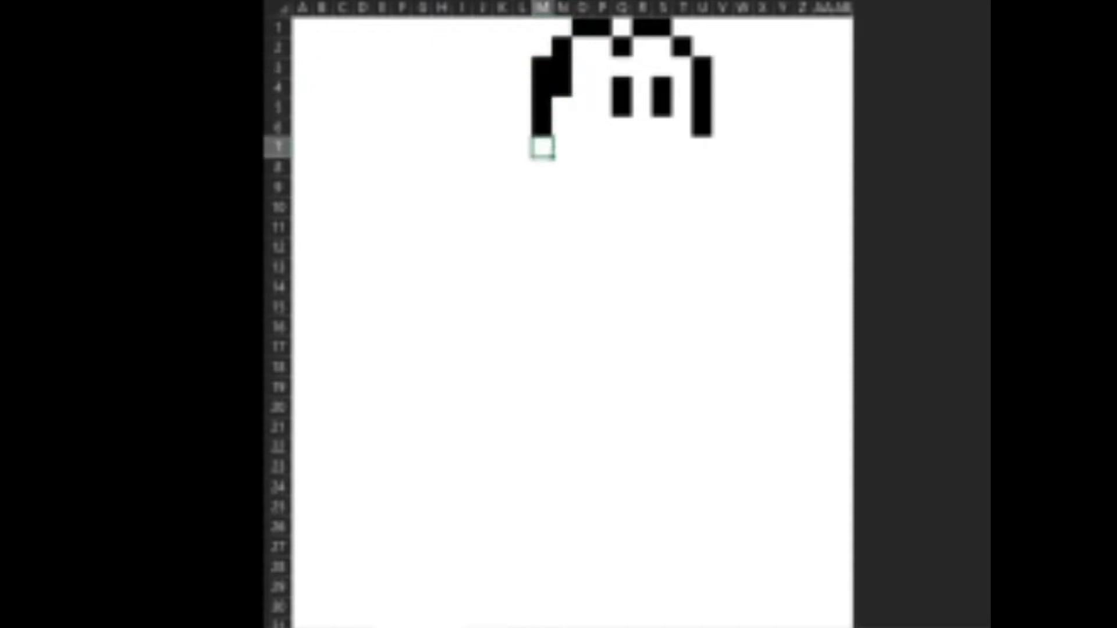
key("Right")
key("Down")
Step: Draw the jaw and mouth in black across N7, P8, Q8, R7, S8 and T7
key("Right")
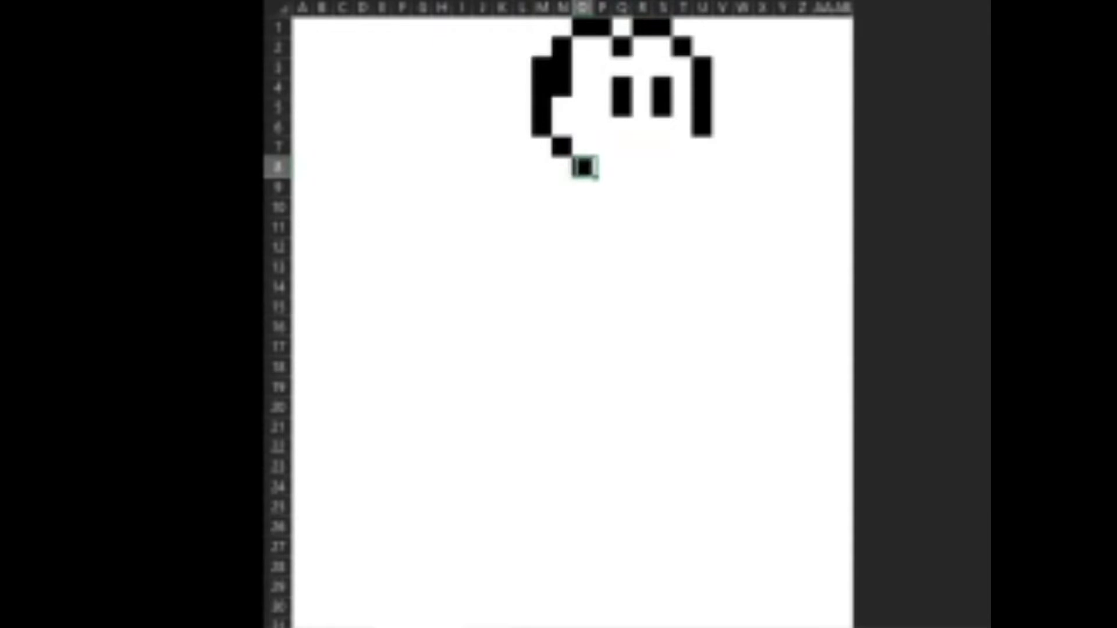
key("Right")
key("Right")
key("Right")
key("Up")
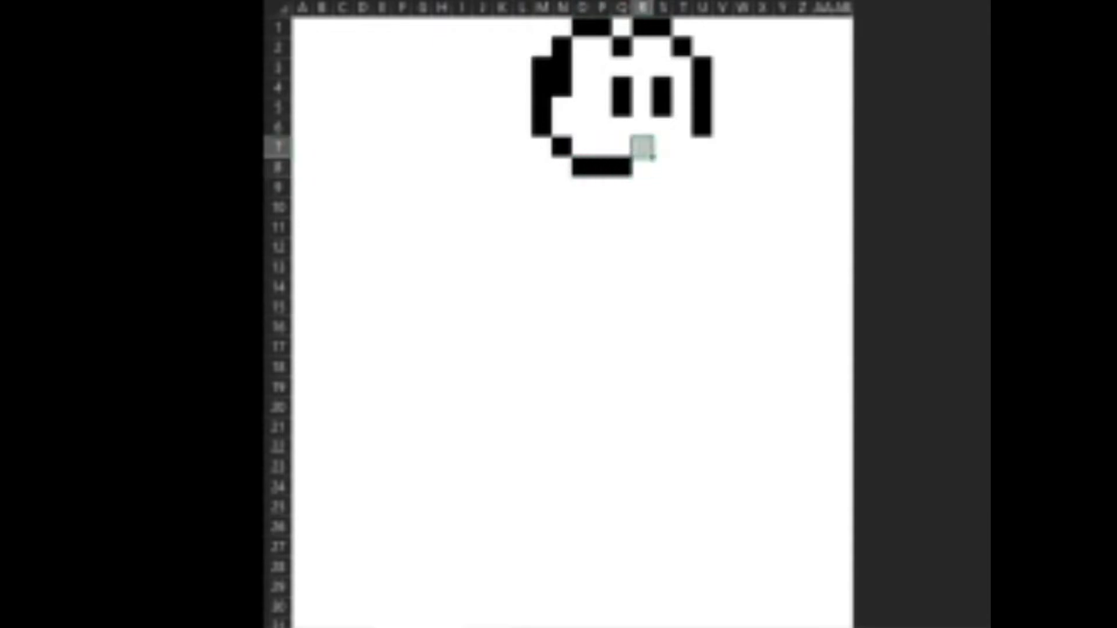
key("Right")
key("Down")
key("Right")
key("Up")
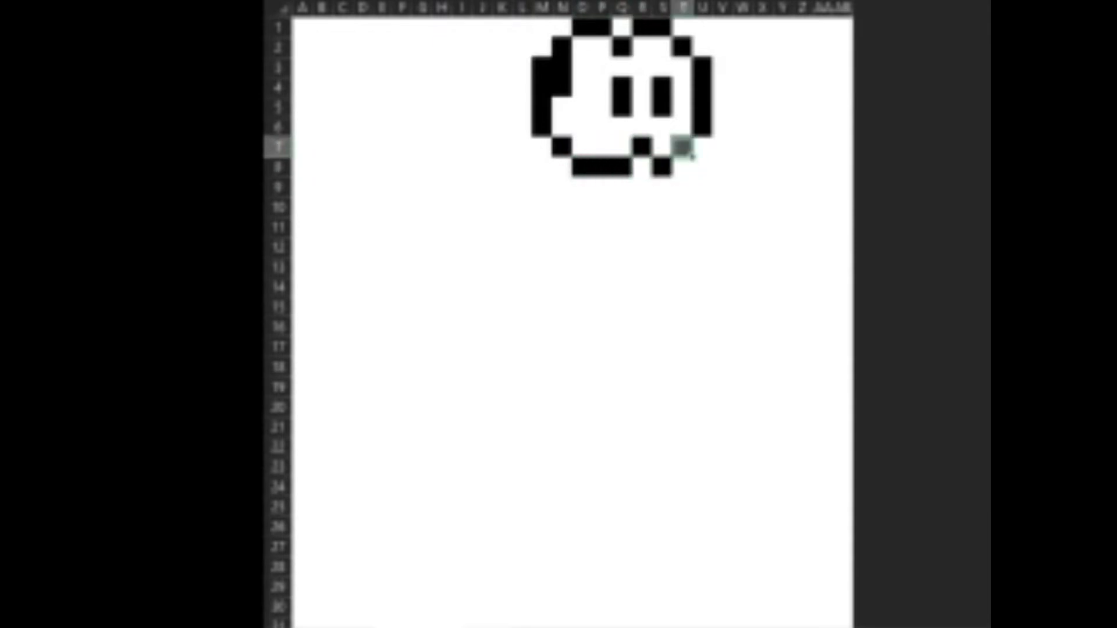
key("Right")
key("Up")
key("Right")
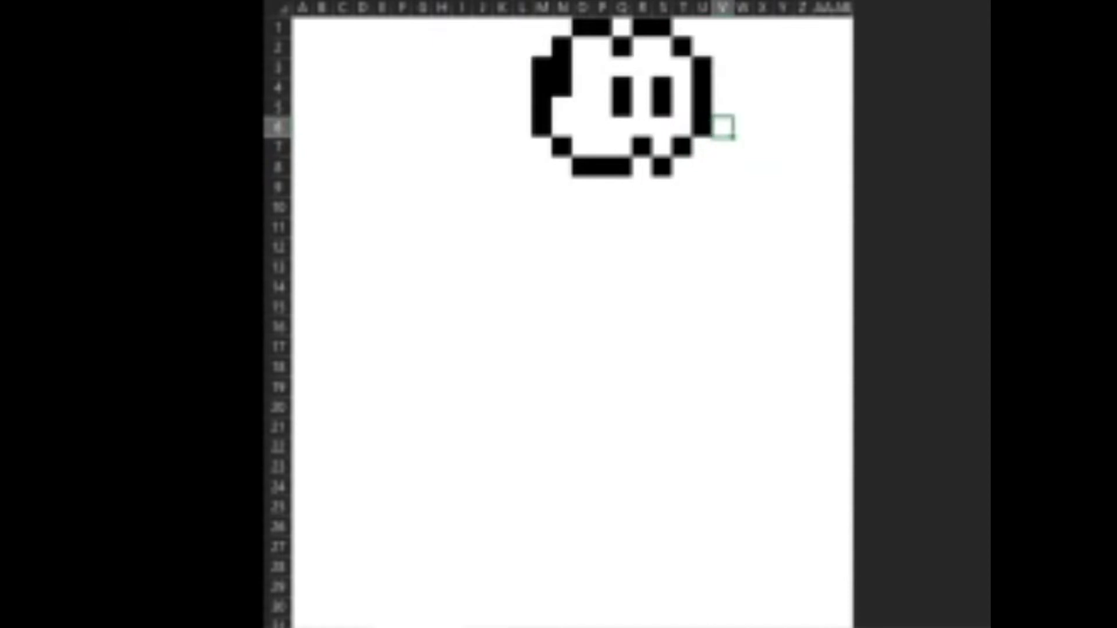
Step: Start the back outline by filling V6, W6 and X7 black
key("Right")
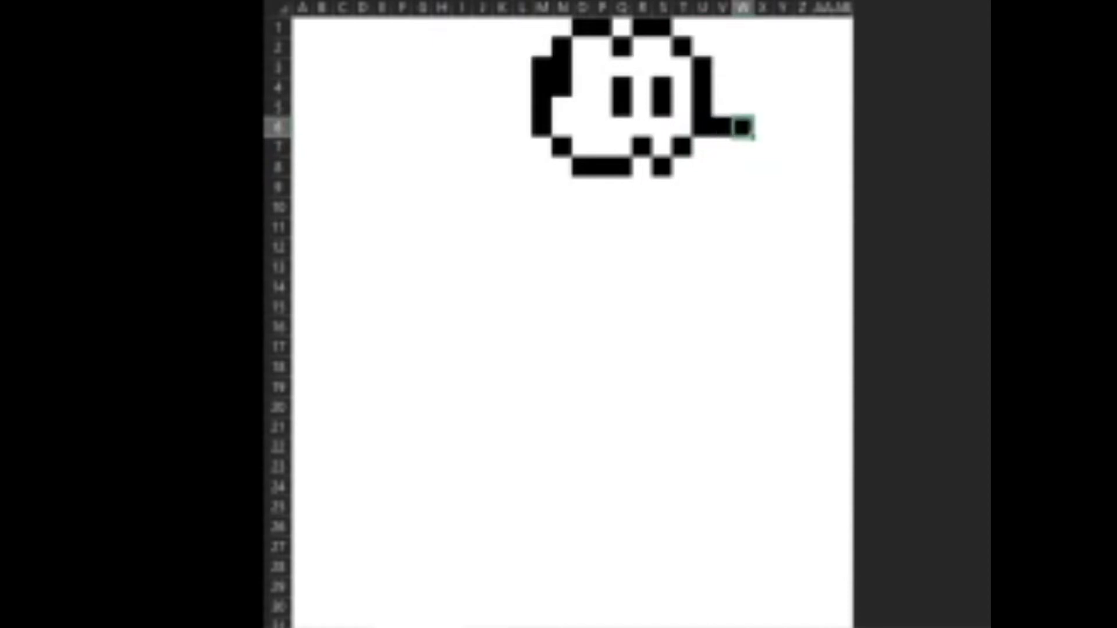
key("Right")
key("Down")
key("Down")
key("Right")
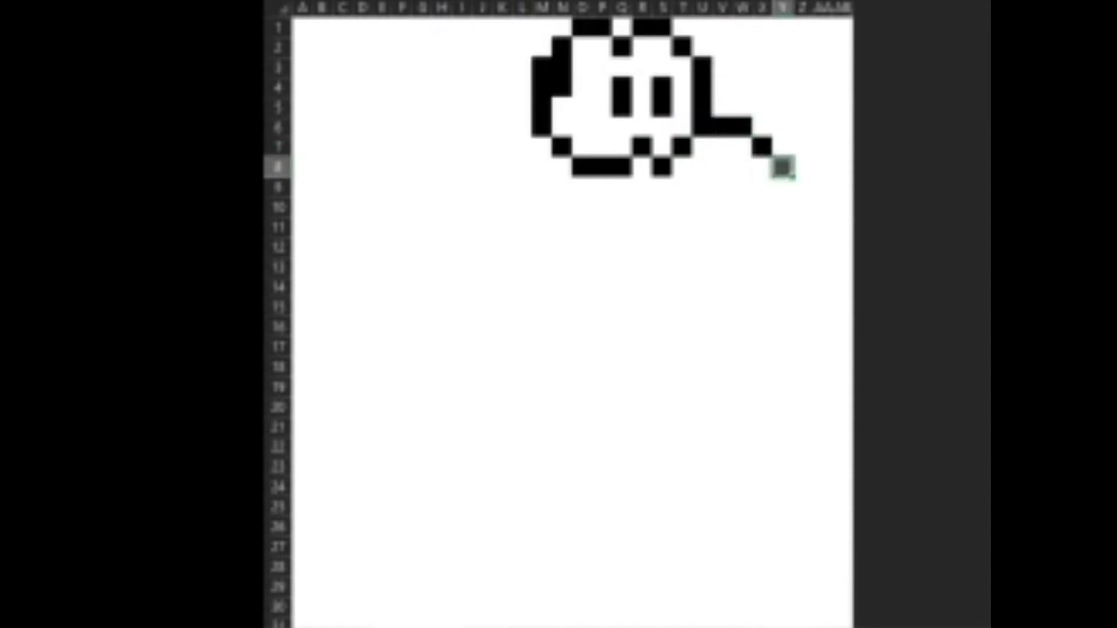
key("Right")
Step: Run the back down Z10–Z13, then curve through Y14, X15 and W15
key("Down")
key("Down")
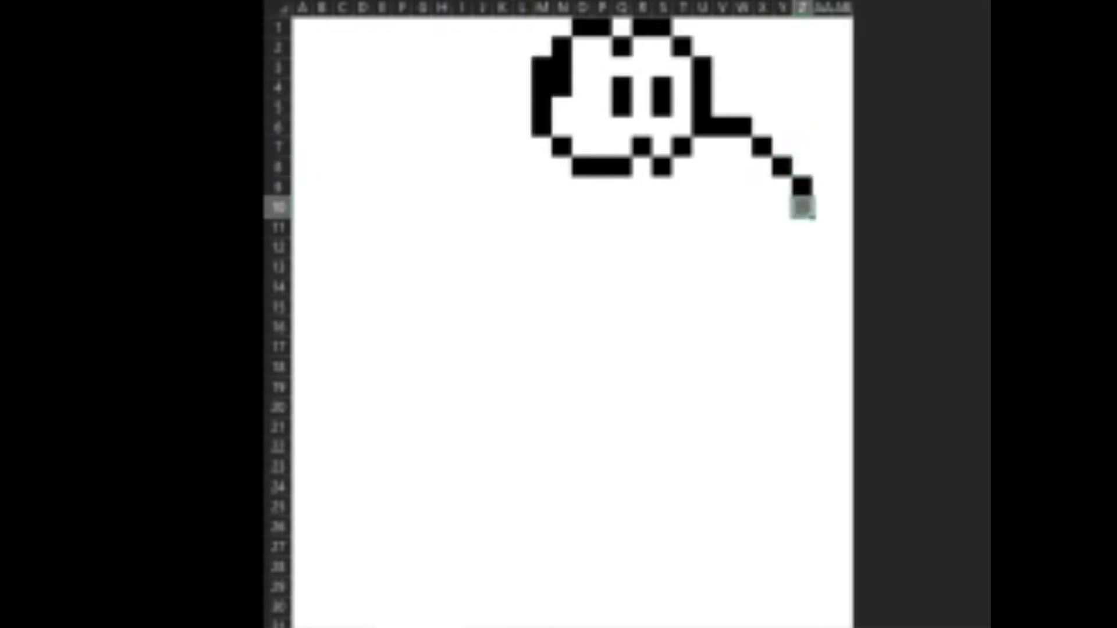
key("Down")
key("Down")
key("Down")
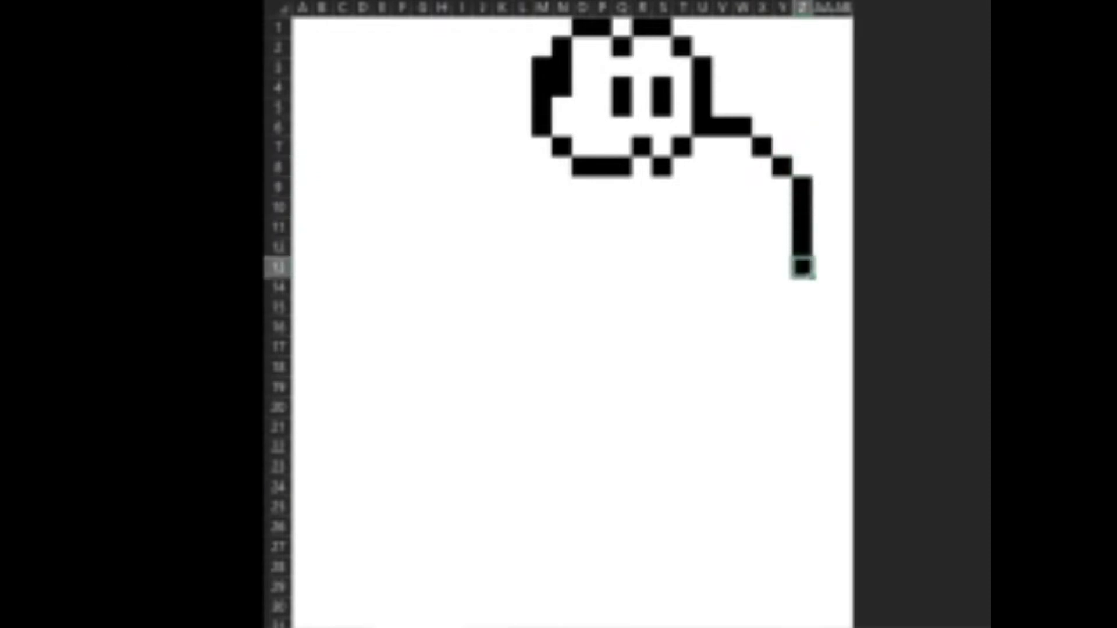
key("Left")
key("Down")
key("Left")
key("Down")
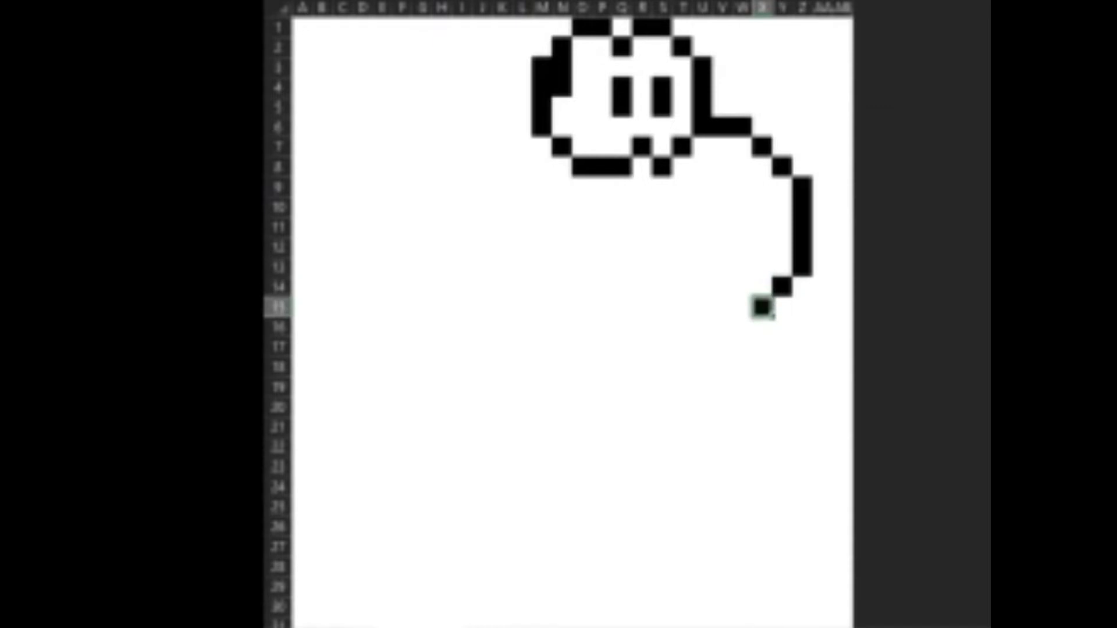
key("Left")
key("Up")
key("Up")
Step: Add two black spots inside the body at V9 and X9
key("Up")
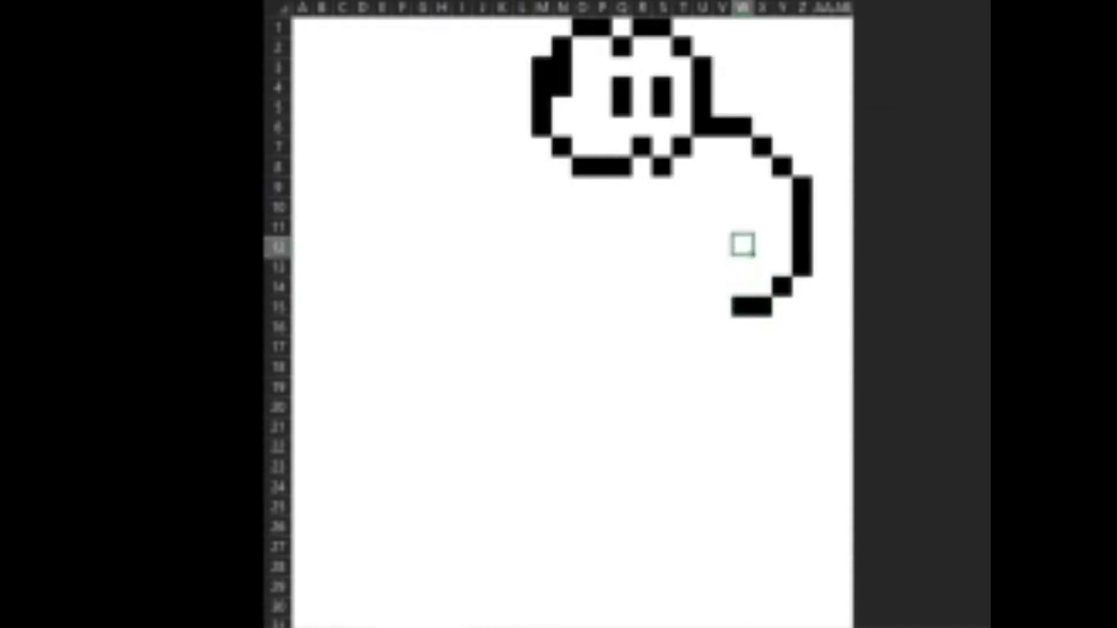
key("Up")
key("Left")
key("Up")
key("Up")
key("Right")
key("Right")
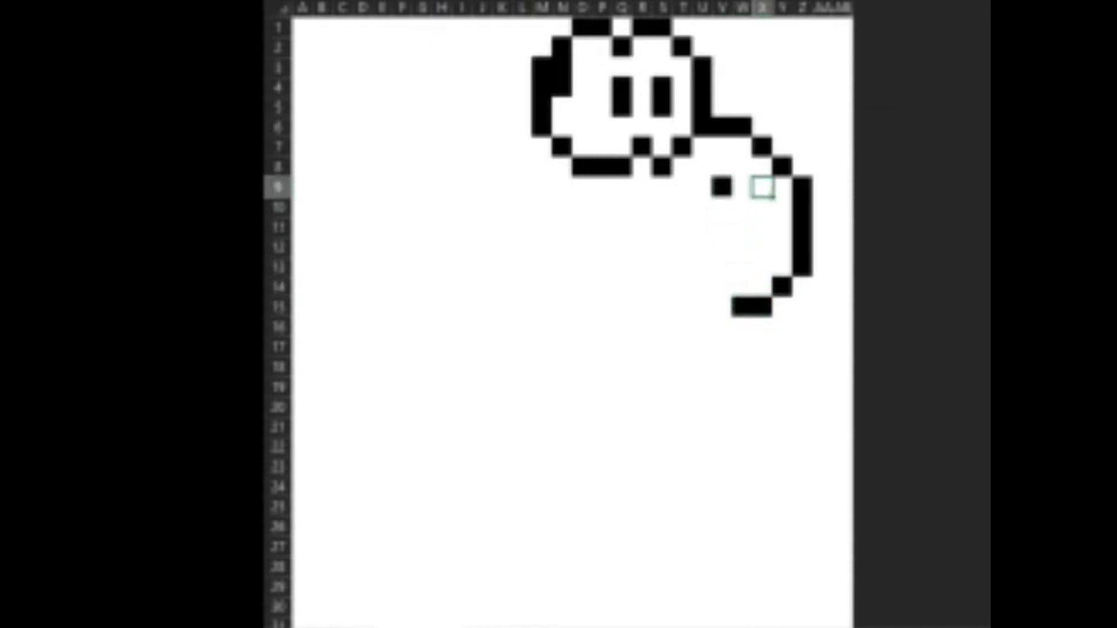
key("Down")
key("Down")
key("Left")
key("Down")
key("Down")
key("Down")
key("Down")
key("Up")
key("Up")
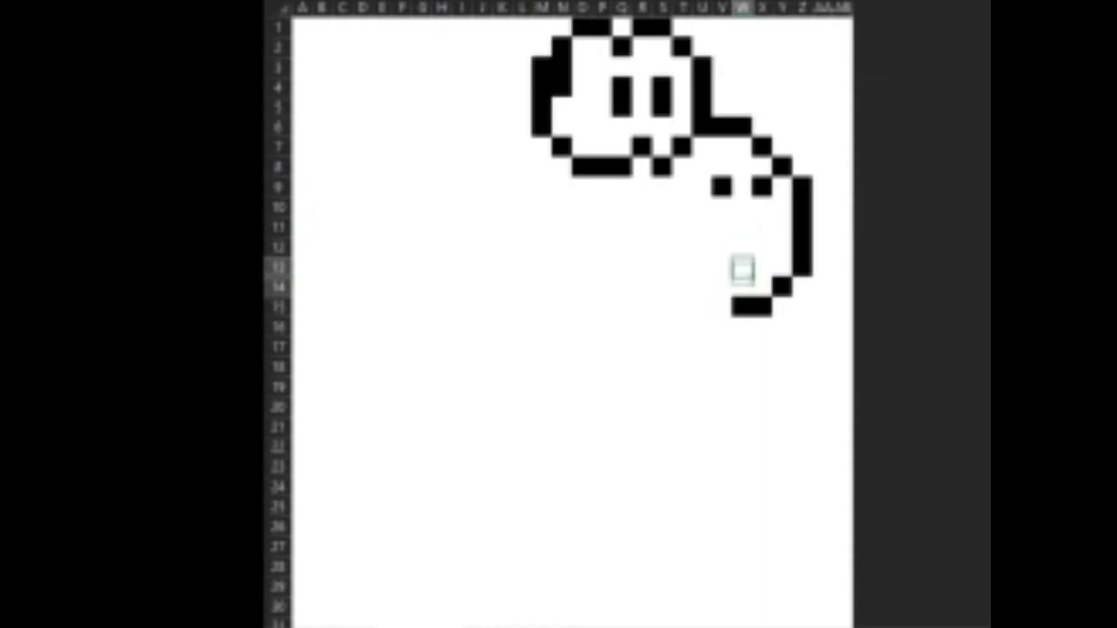
key("Down")
key("Down")
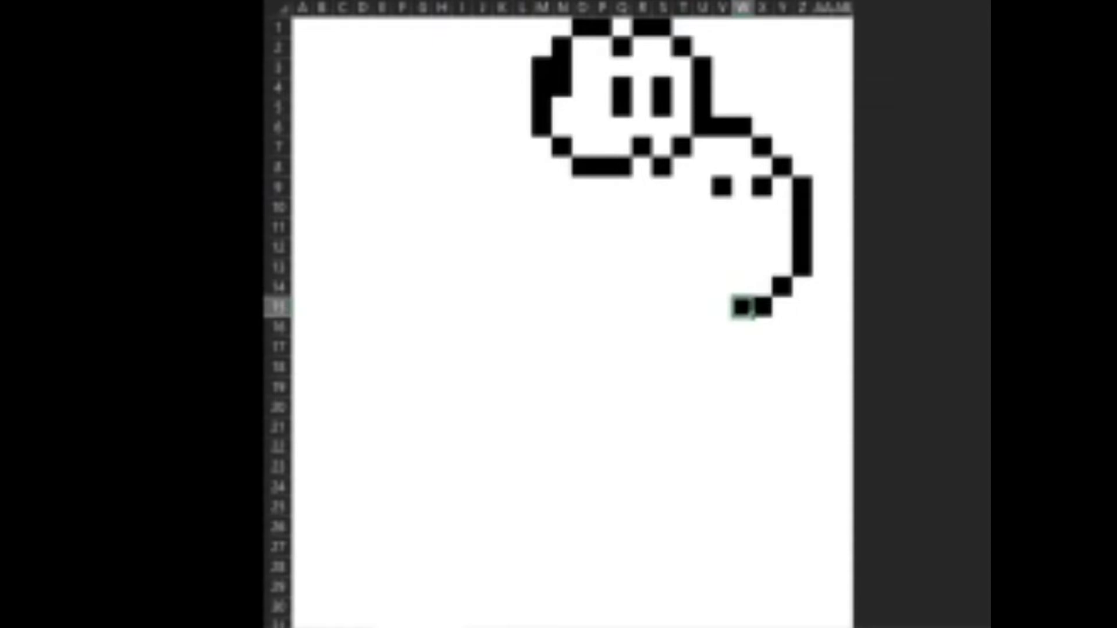
Step: Draw the belly line black along row 16 from U16 to R16
key("Down")
key("Left")
key("Left")
key("F4")
key("Left")
key("F4")
key("Left")
key("F4")
key("Left")
key("F4")
Step: Fill the leg at S15, the front edge R14–R13, and the arm at Q13
key("Right")
key("Up")
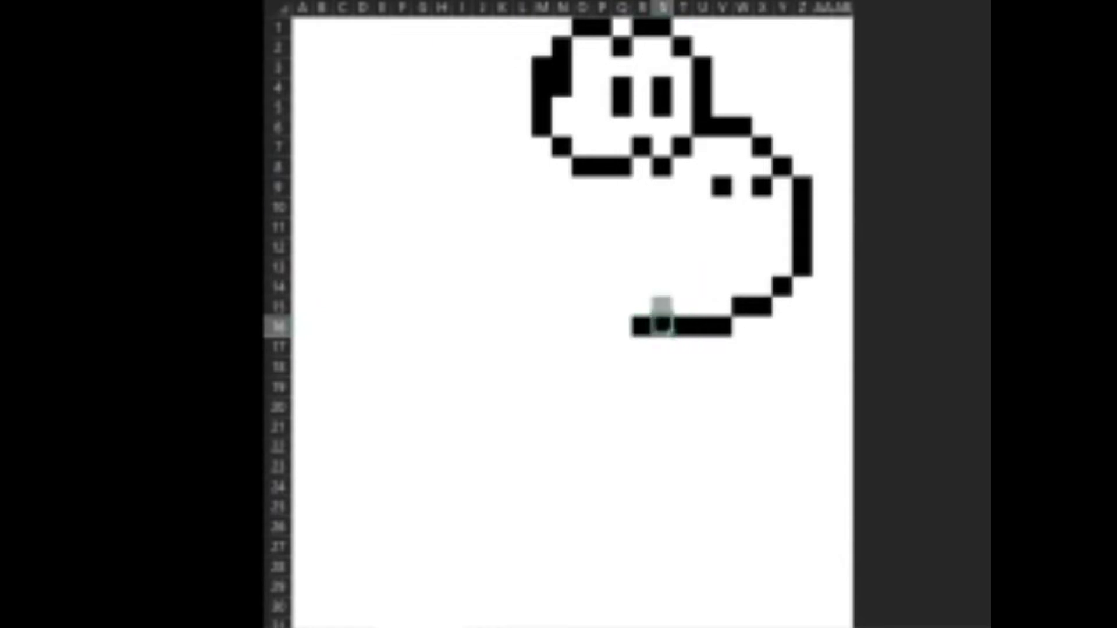
key("F4")
key("Left")
key("Up")
key("F4")
key("Up")
key("F4")
key("Left")
key("F4")
Step: Blacken R12 above the arm, then go back down column R to the foot at R17
key("Up")
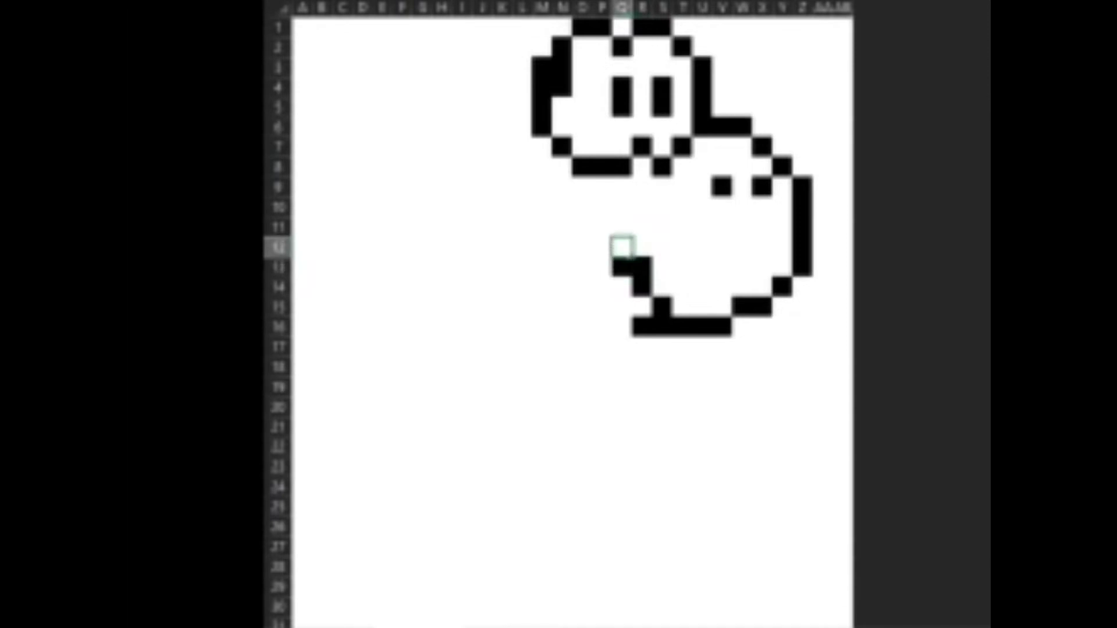
key("Right")
key("F4")
key("Up")
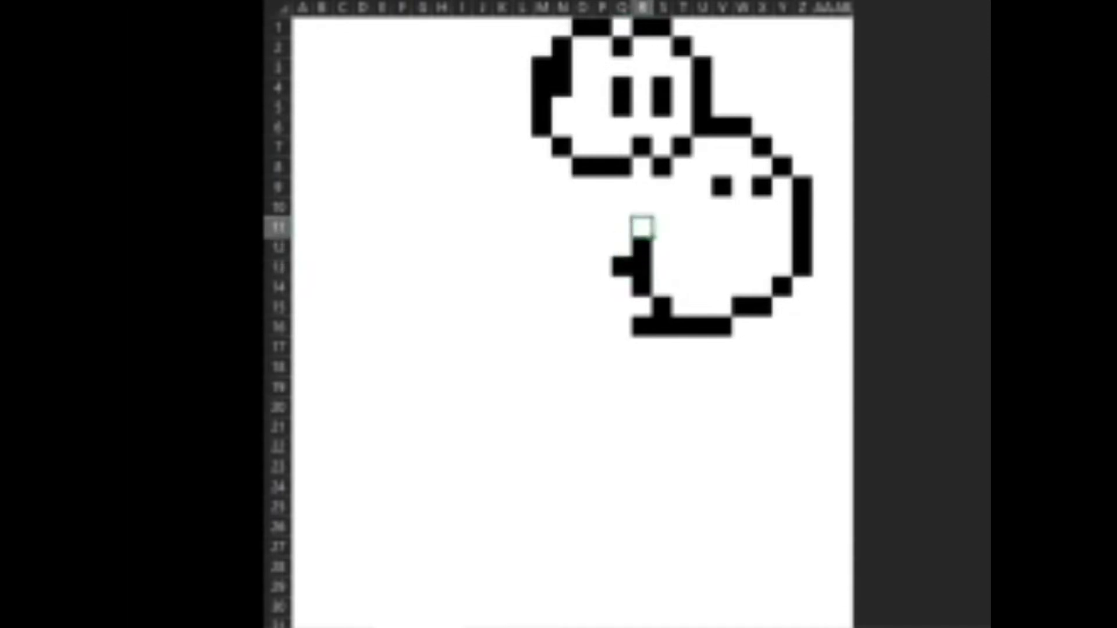
key("Down")
key("Down")
key("Down")
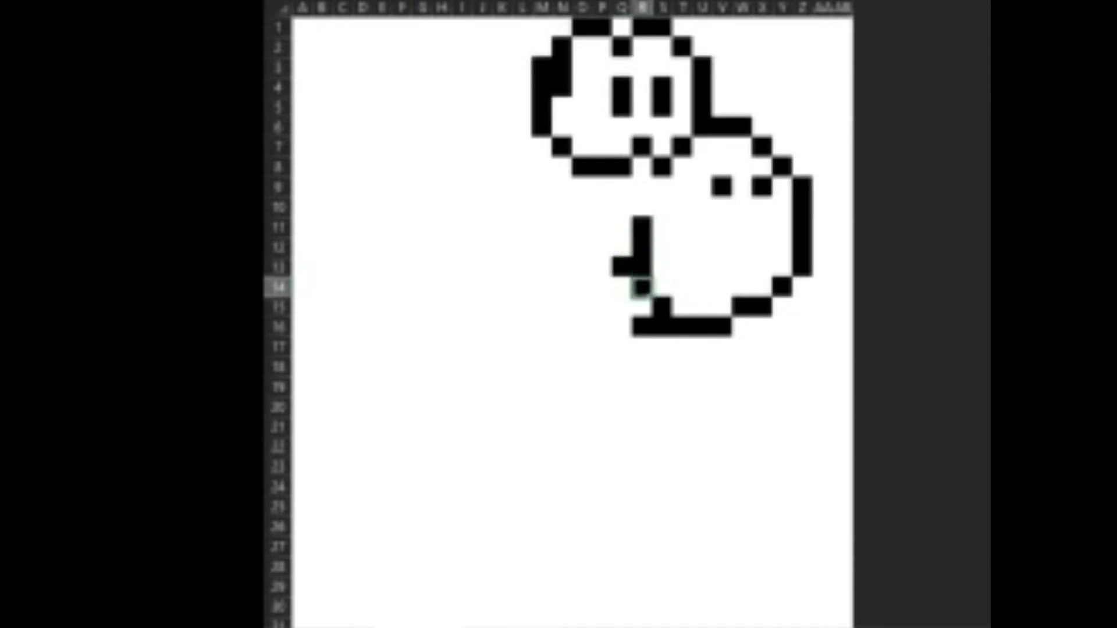
key("Down")
key("Down")
key("Down")
key("F4")
Step: Fill R17, S17, T17 and U18 black along the top of the foot
key("Right")
key("F4")
key("Right")
key("F4")
key("Down")
key("Right")
key("F4")
key("Left")
key("Left")
key("Left")
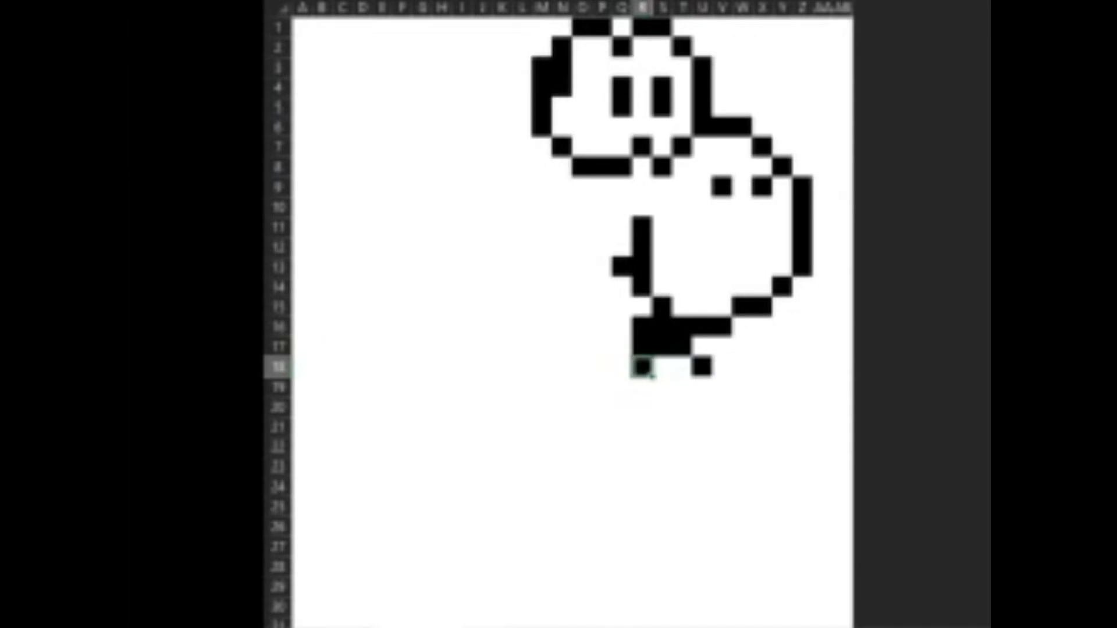
Step: Outline the rear leg in black at R19, S19, S20 and R20
key("Down")
key("F4")
key("Right")
key("F4")
key("Right")
key("Down")
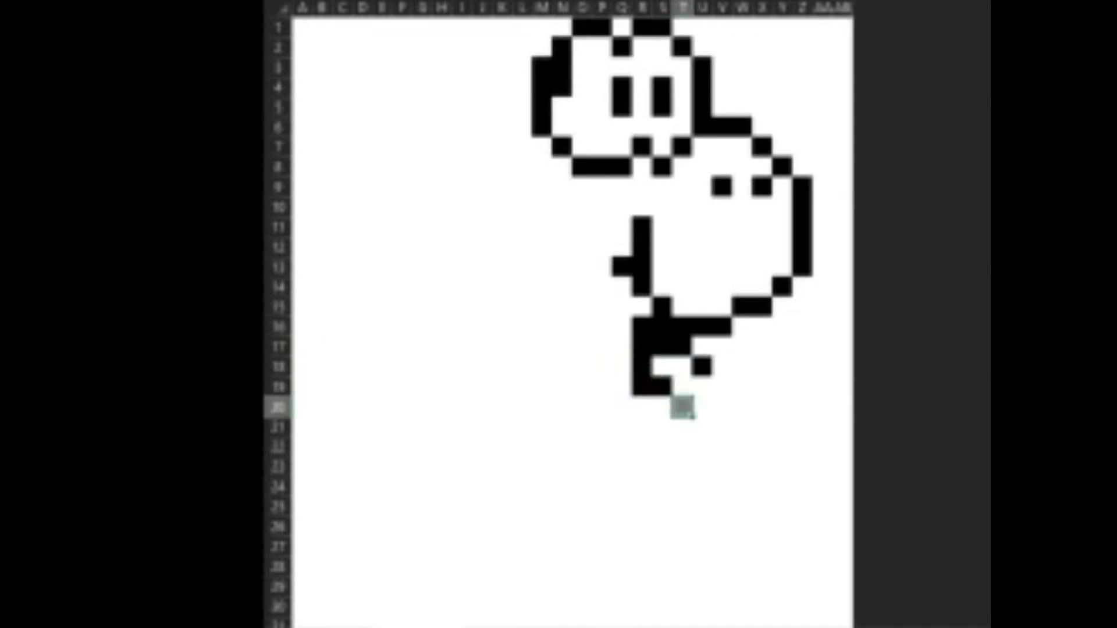
key("Left")
key("F4")
key("Left")
key("F4")
key("Left")
Step: Fill R21, S21, R22 and R23 black to extend the leg down column R
key("Down")
key("Right")
key("F4")
key("Right")
key("F4")
key("Left")
key("F4")
key("Down")
key("F4")
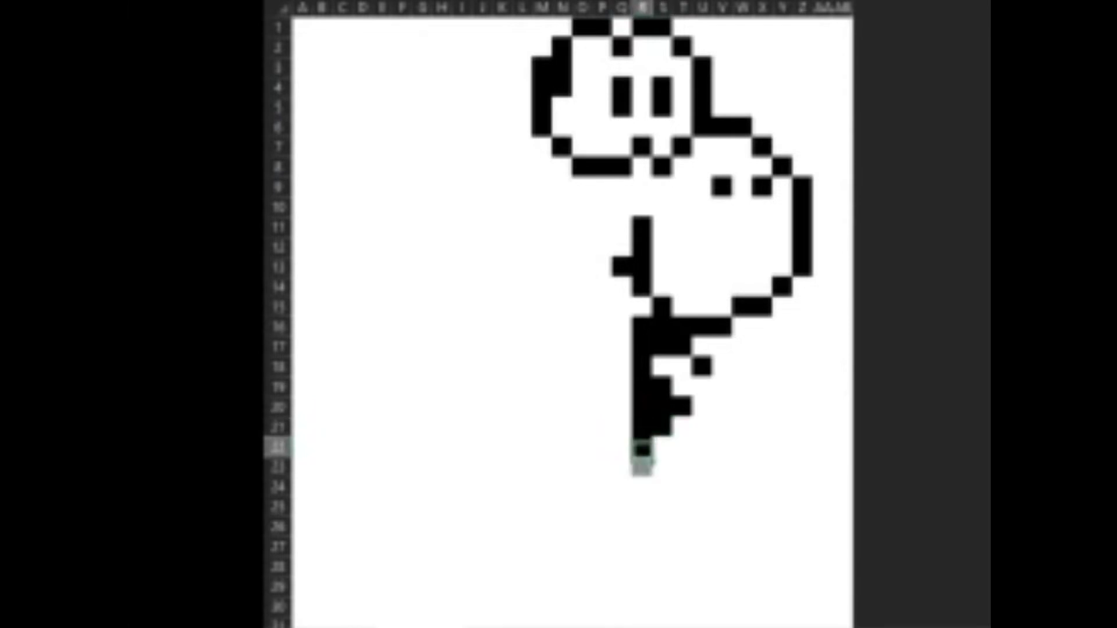
key("Down")
key("F4")
key("Down")
Step: Fill Q22 and Q23 black for the back of the leg
key("Up")
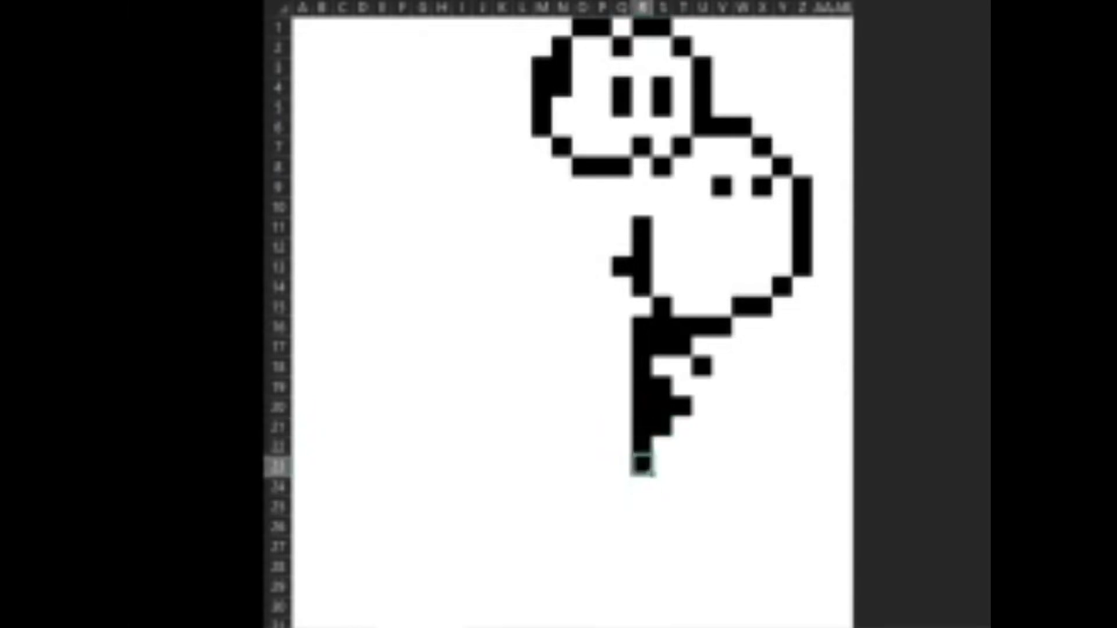
key("Up")
key("Left")
key("Up")
key("Down")
key("F4")
key("Down")
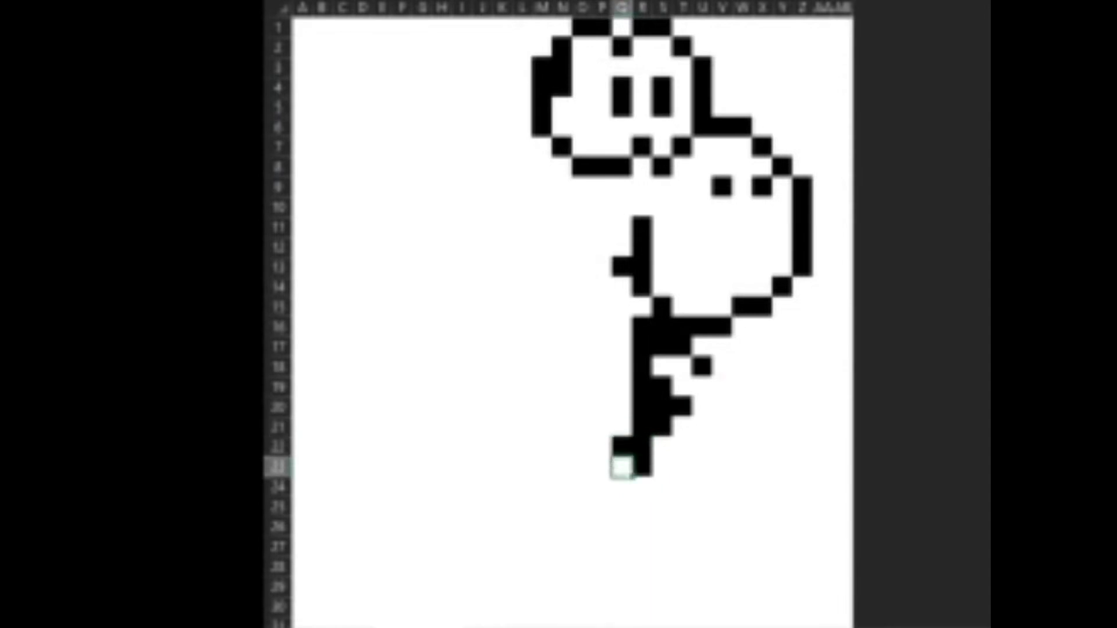
key("F4")
Step: Start the foot's front edge by filling V20 and V21 black
key("Down")
key("Right")
key("Right")
key("Right")
key("Up")
key("Right")
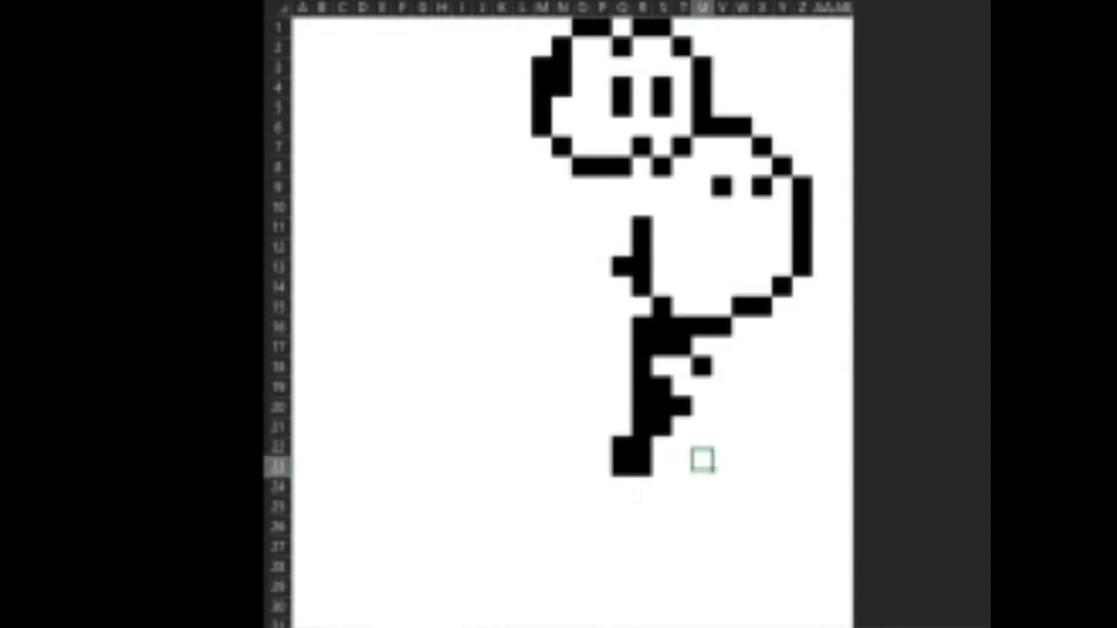
key("Up")
key("Up")
key("Right")
key("Up")
key("Up")
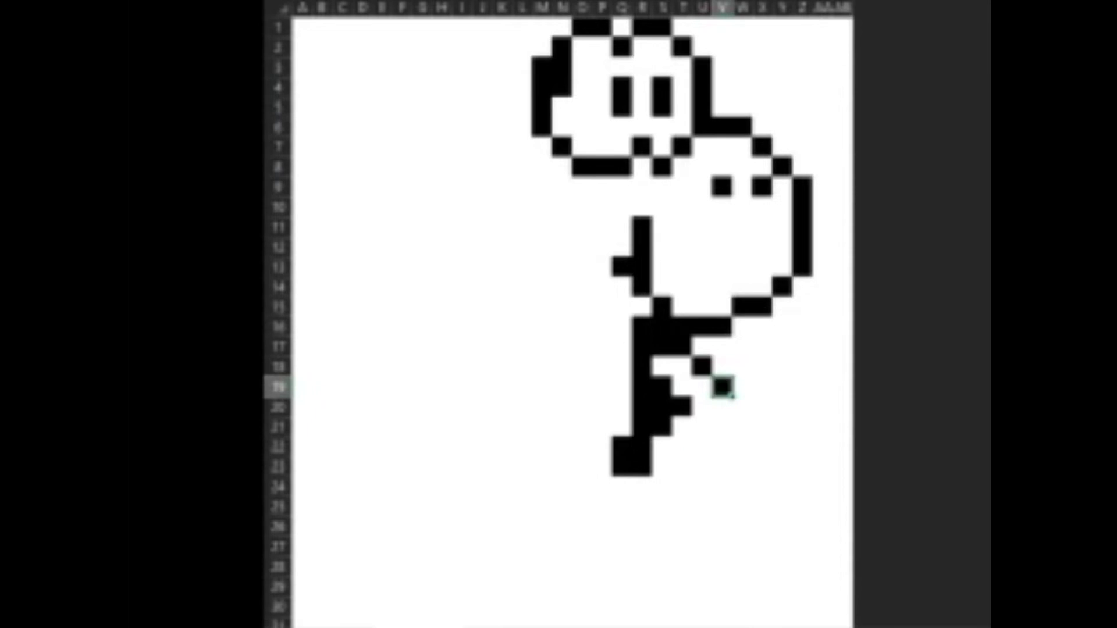
key("Down")
key("F4")
key("Down")
key("F4")
Step: Continue the front edge down column V, filling V22 and V23 black
key("Down")
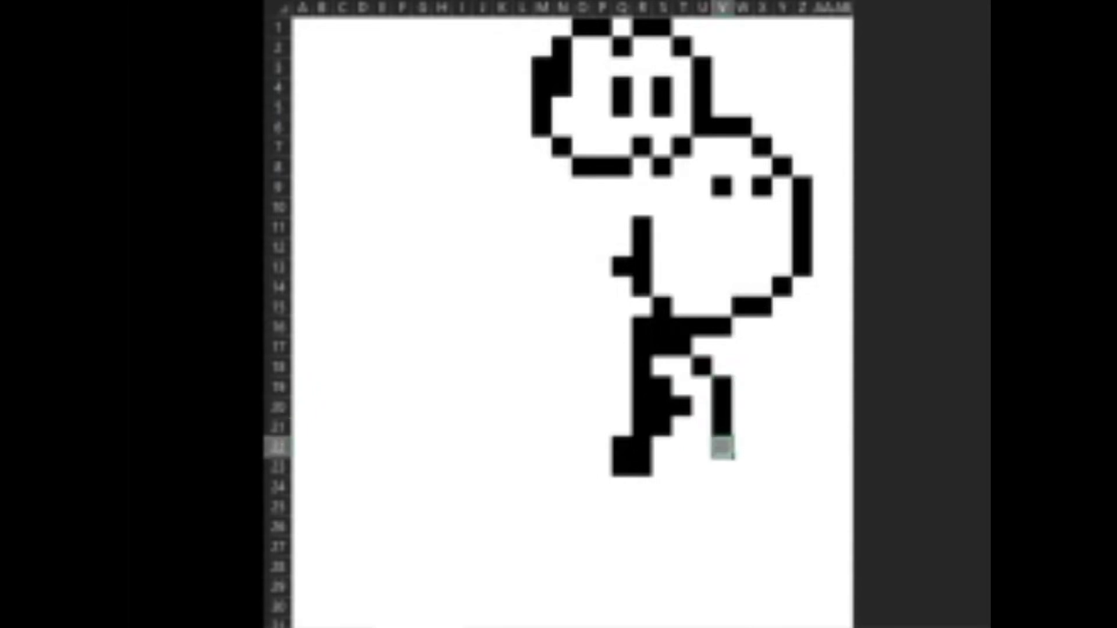
key("F4")
key("Down")
key("F4")
key("Down")
Step: Draw the sole in black across S24, R24 and Q24
key("Left")
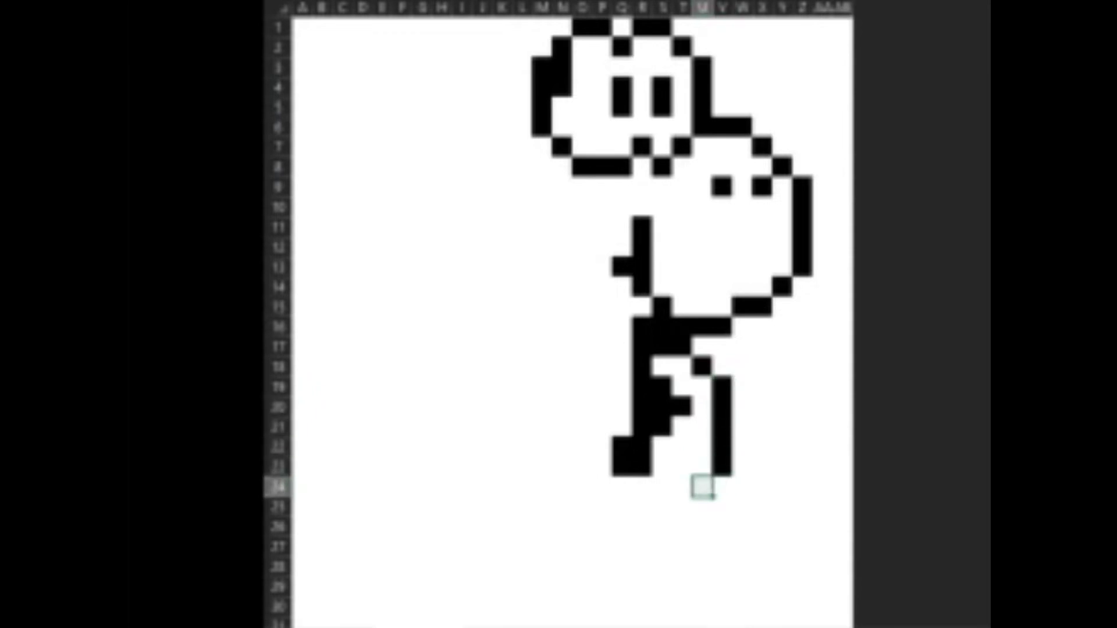
key("Left")
key("Left")
key("F4")
key("Left")
key("F4")
key("Left")
key("F4")
Step: Fill P25 black to close the heel at row 25
key("Left")
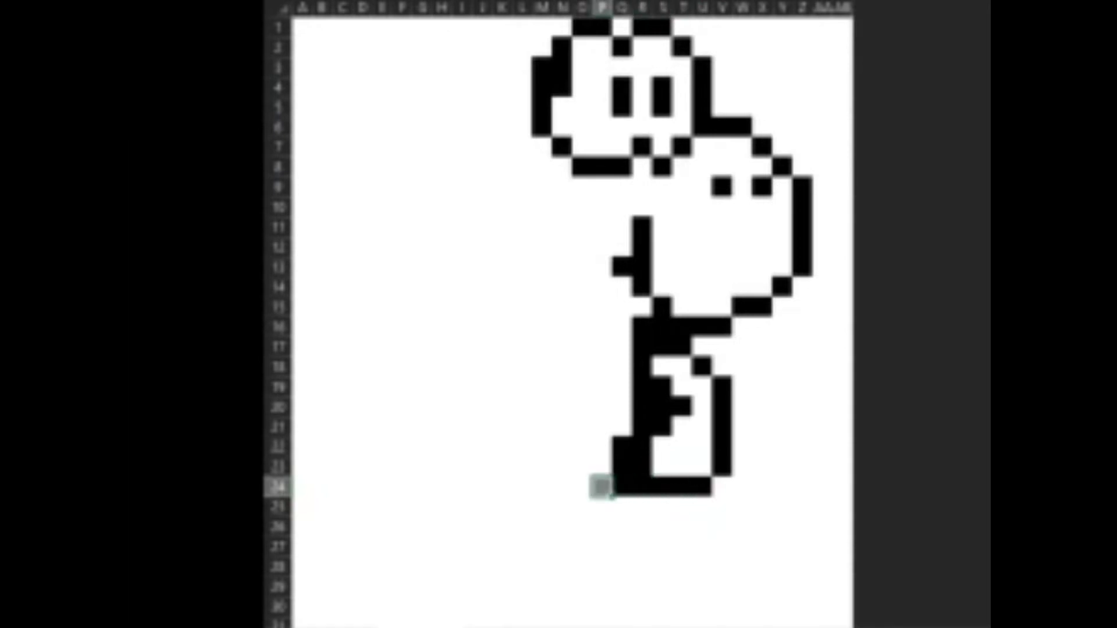
key("Down")
key("F4")
key("Up")
key("Up")
key("Up")
key("Up")
key("Up")
key("Up")
key("Up")
key("Up")
key("Left")
key("Up")
key("Left")
key("Up")
key("Up")
key("Up")
key("Up")
key("Up")
key("Up")
key("Up")
key("Up")
key("Left")
key("Left")
key("Up")
key("Up")
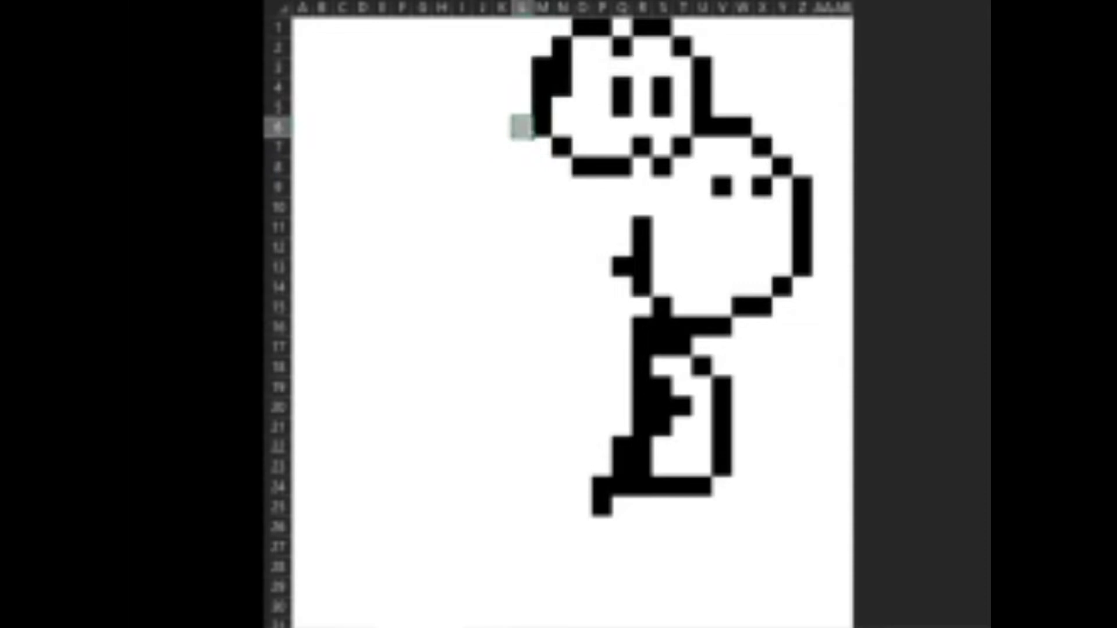
key("Up")
key("Up")
Step: Outline the snout top at J4 and K4 and the tip at I5 and I6 in black
key("Left")
key("F4")
key("Left")
key("F4")
key("Left")
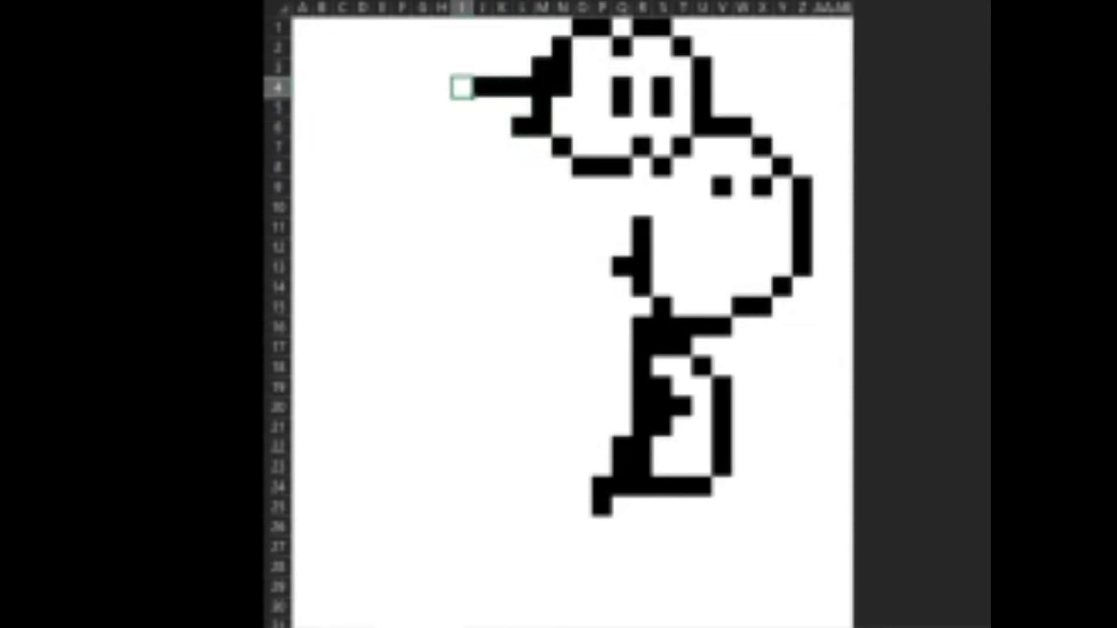
key("Down")
key("F4")
key("Down")
key("F4")
key("Down")
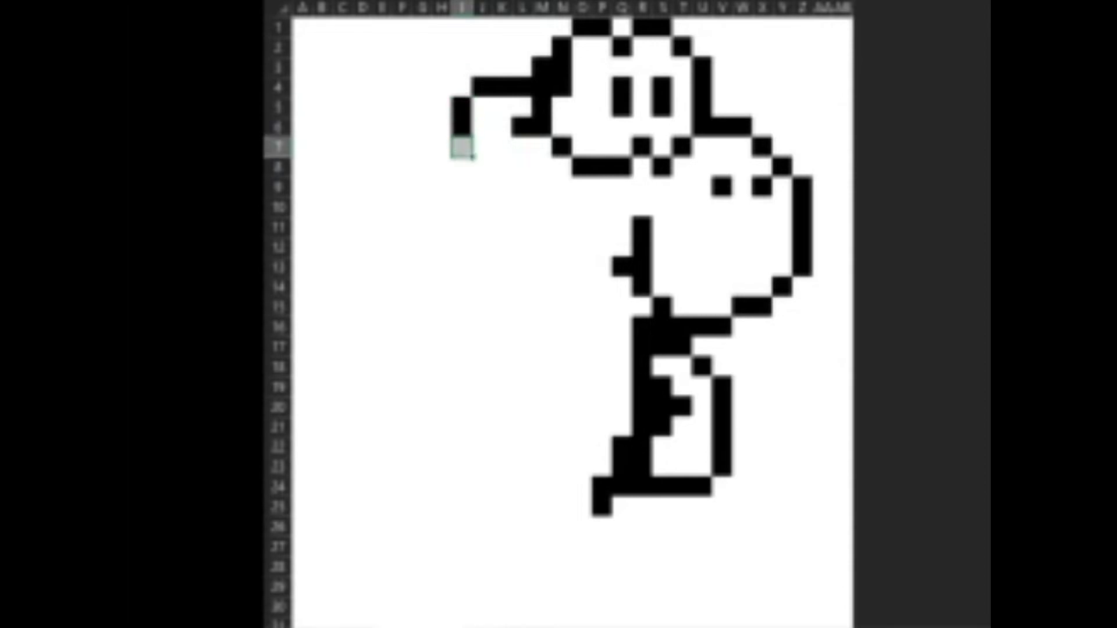
Step: Fill J7 and K7 for the snout bottom, then start the arm down column J to J10
key("Right")
key("F4")
key("Right")
key("F4")
key("Left")
key("Down")
key("Down")
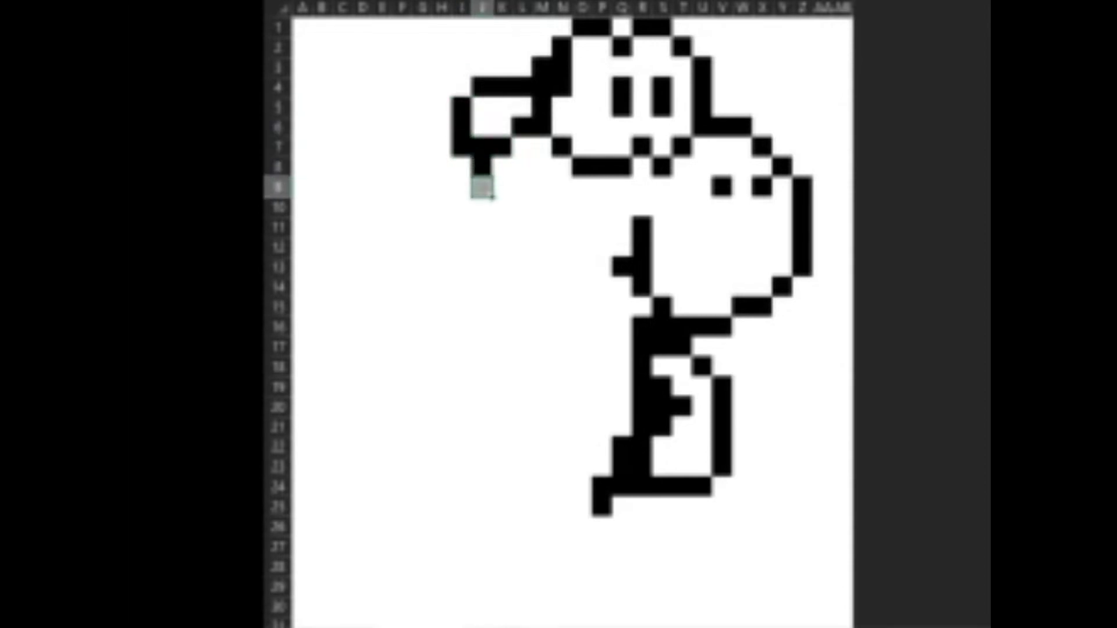
key("Down")
key("F4")
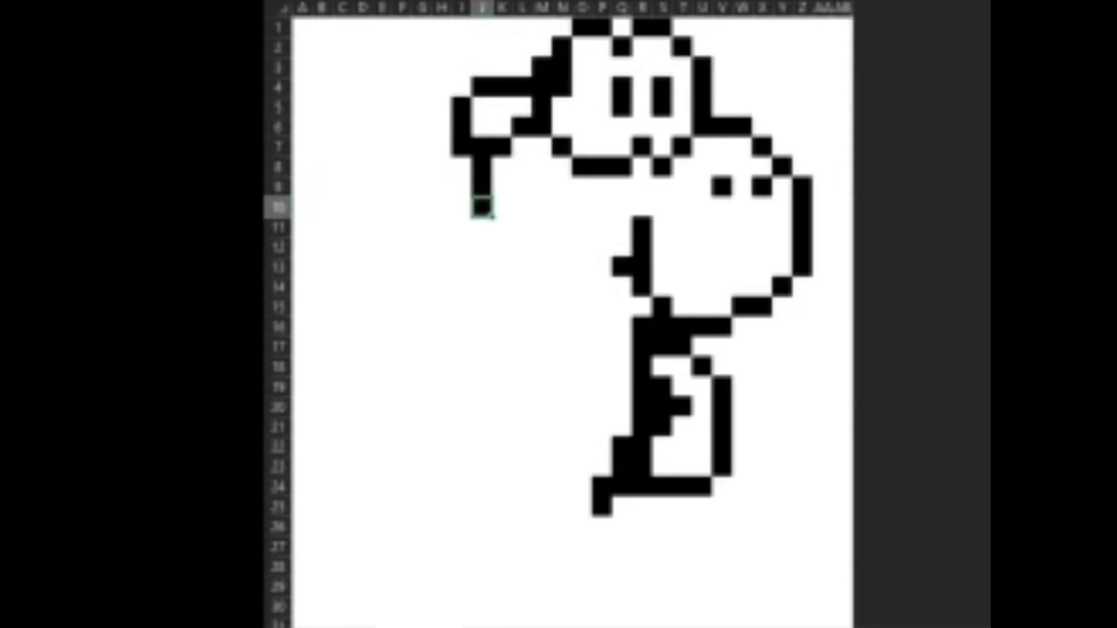
key("Down")
key("Down")
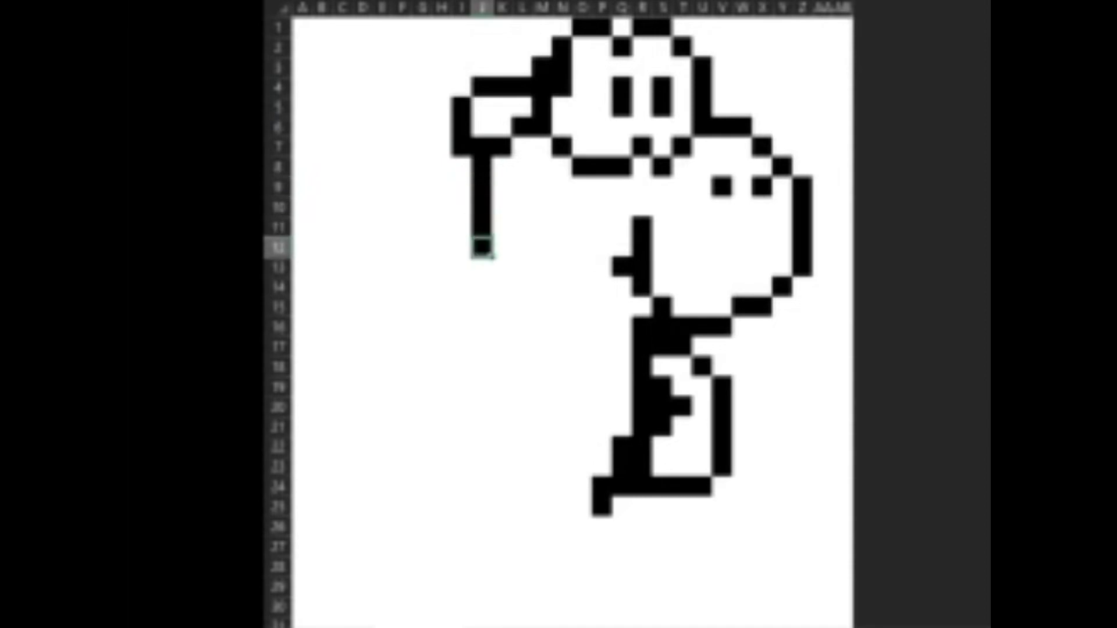
Step: Outline the hand in black at G9, G10 and H11
key("Left")
key("Up")
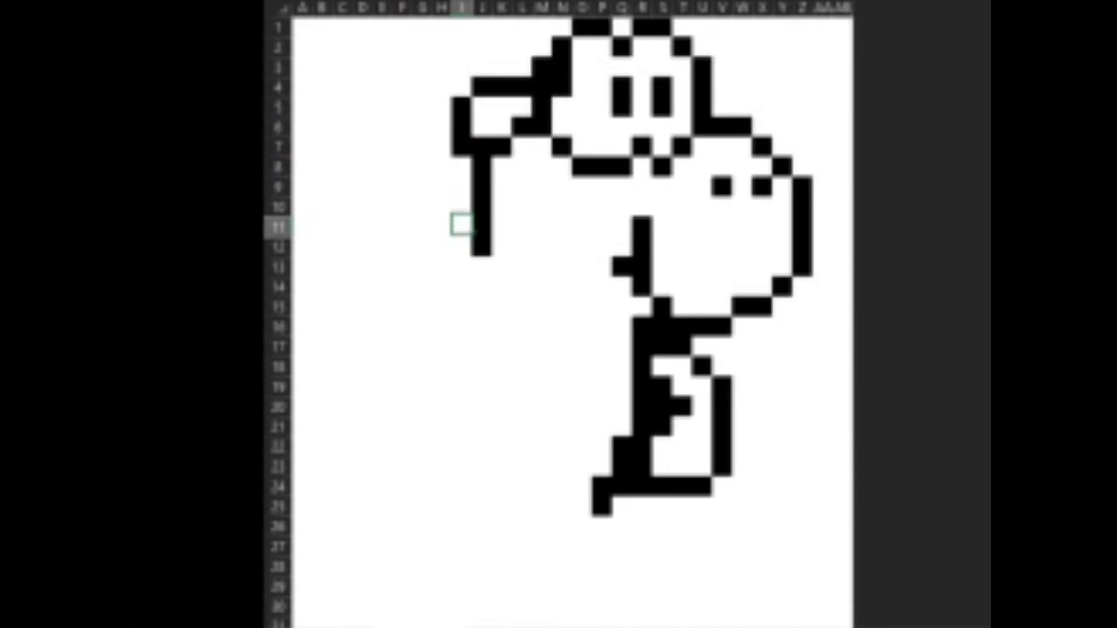
key("Up")
key("Left")
key("Up")
key("Up")
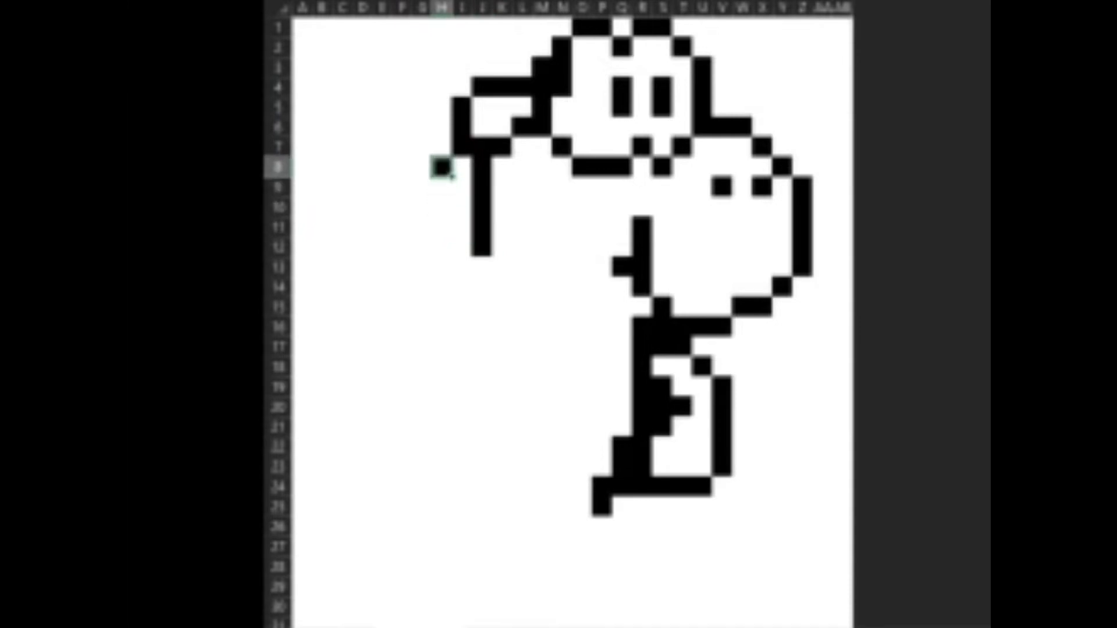
key("Down")
key("Left")
key("F4")
key("Down")
key("F4")
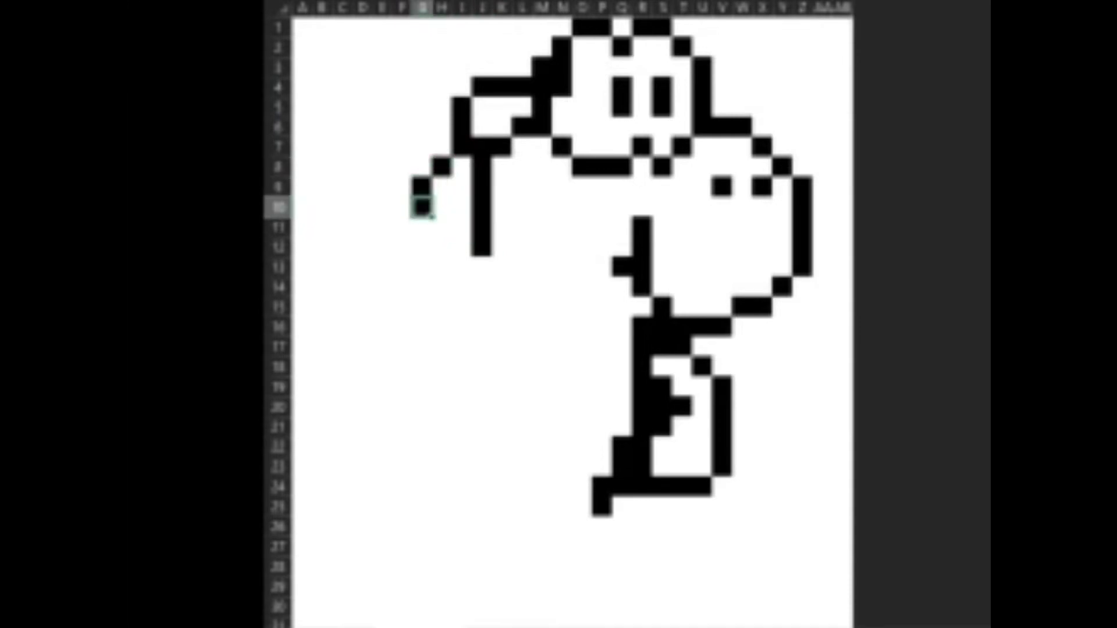
key("Down")
key("Right")
key("F4")
Step: Extend the arm outline down column I, filling I11, I12 and I13 black
key("Up")
key("Right")
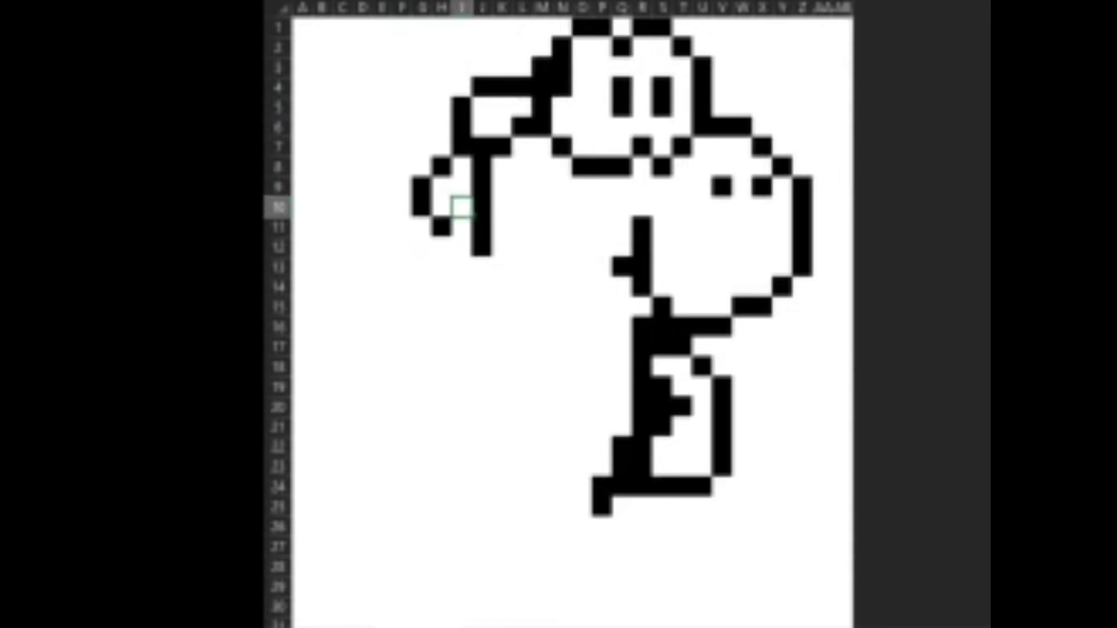
key("Down")
key("F4")
key("Down")
key("F4")
key("Down")
key("F4")
Step: Fill K13, K14 and L15 black for the arm's lower edge
key("Right")
key("Right")
key("F4")
key("Down")
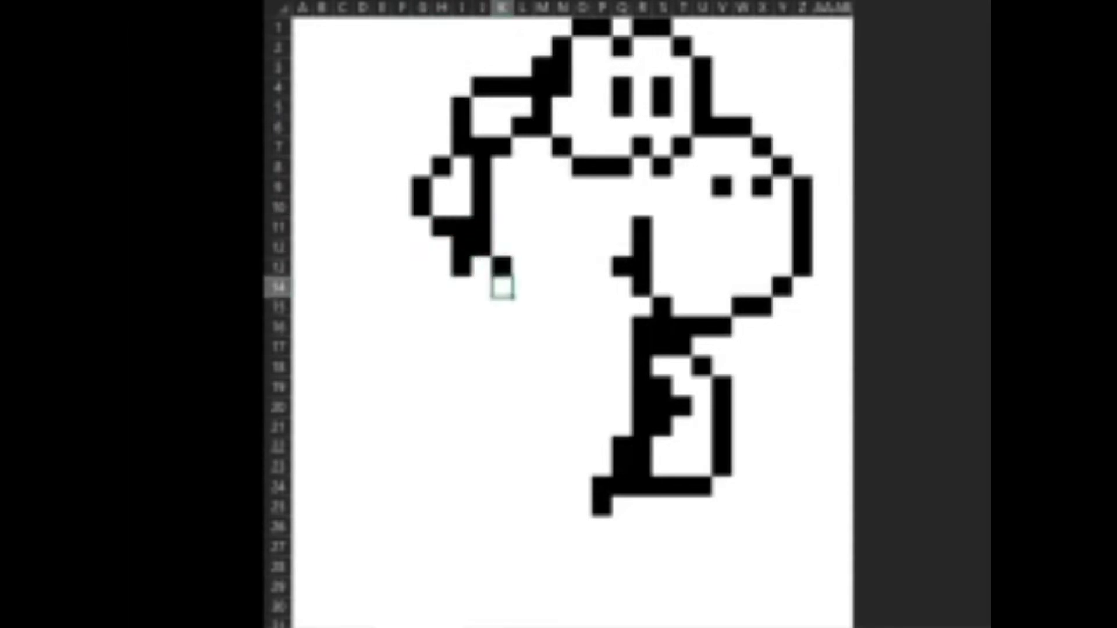
key("F4")
key("Right")
key("Up")
key("Down")
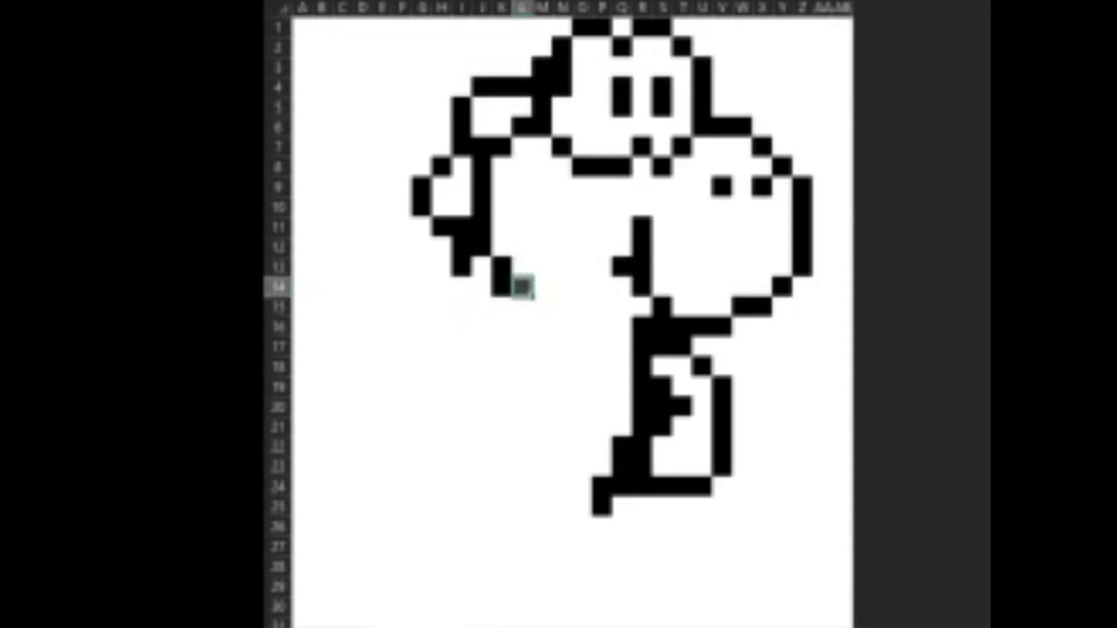
key("Down")
key("F4")
Step: Fill J14 and J15 black to finish the arm down to row 15
key("Up")
key("Left")
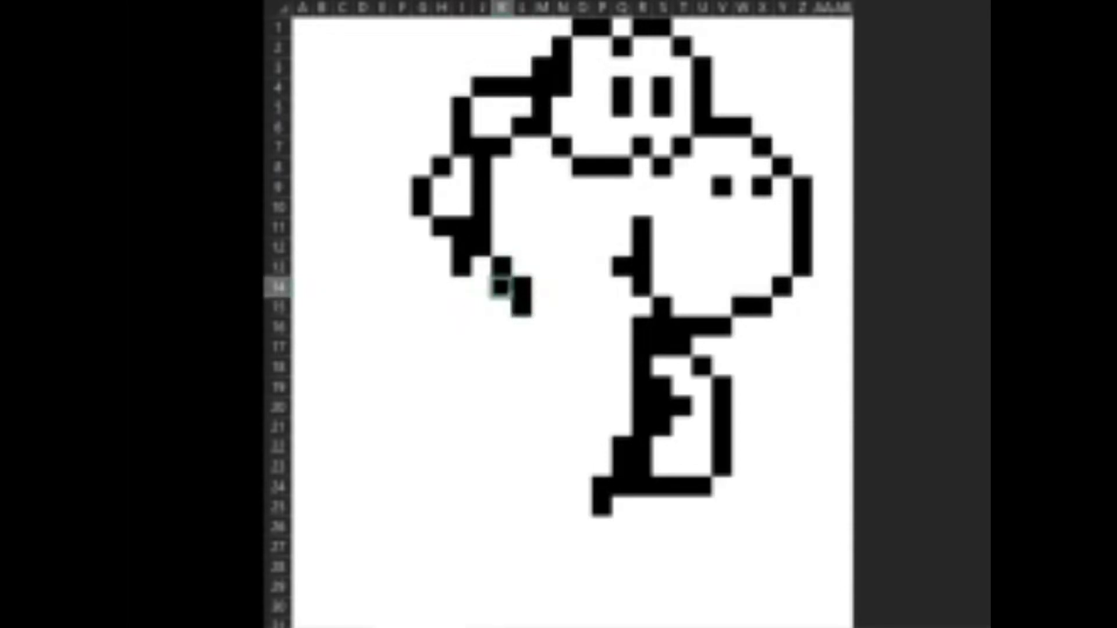
key("Left")
key("F4")
key("Down")
key("F4")
key("Down")
key("Left")
key("Left")
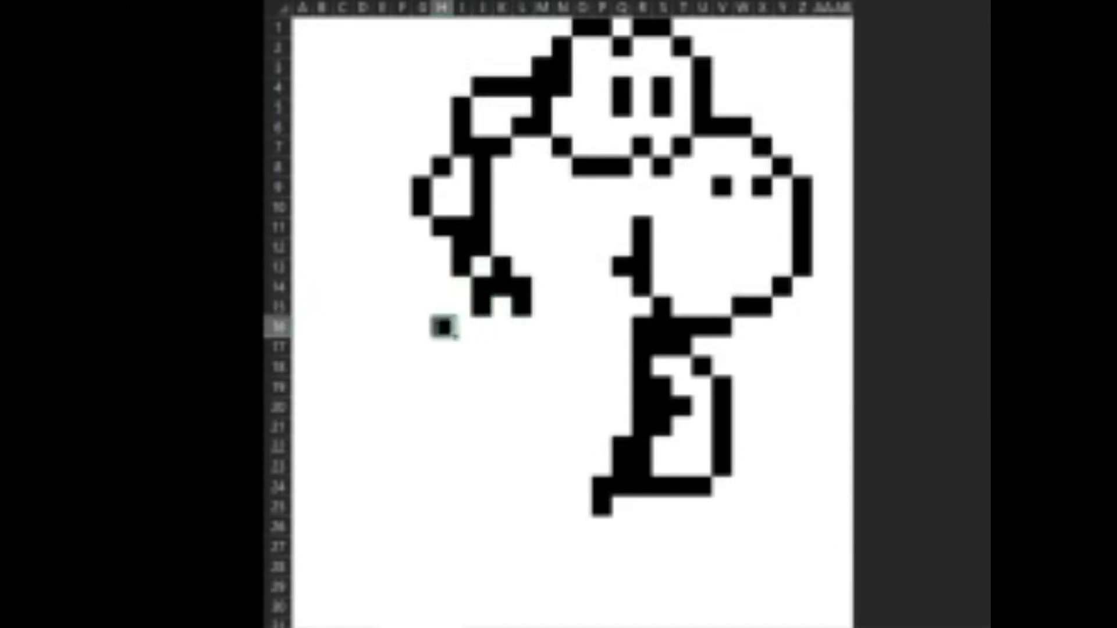
Step: Fill I16, J16, K16 and K17 black to start the lower-body outline
key("Right")
key("F4")
key("Right")
key("F4")
key("Right")
key("F4")
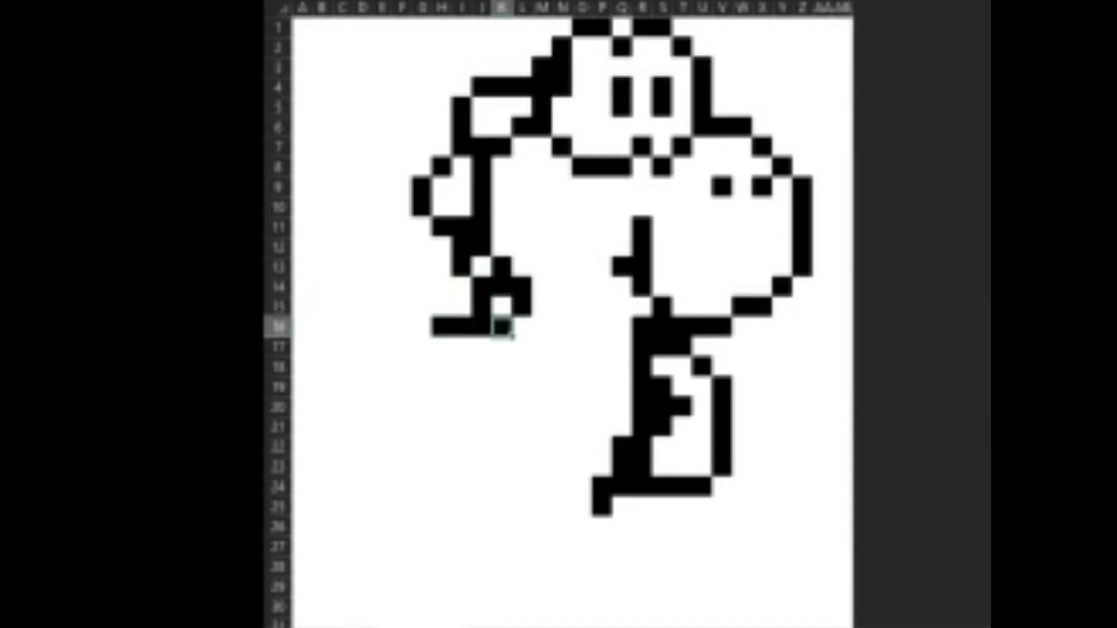
key("Down")
key("F4")
Step: Continue the outline diagonally down-left, filling J17, I18, H19 and G20 black
key("Left")
key("F4")
key("Down")
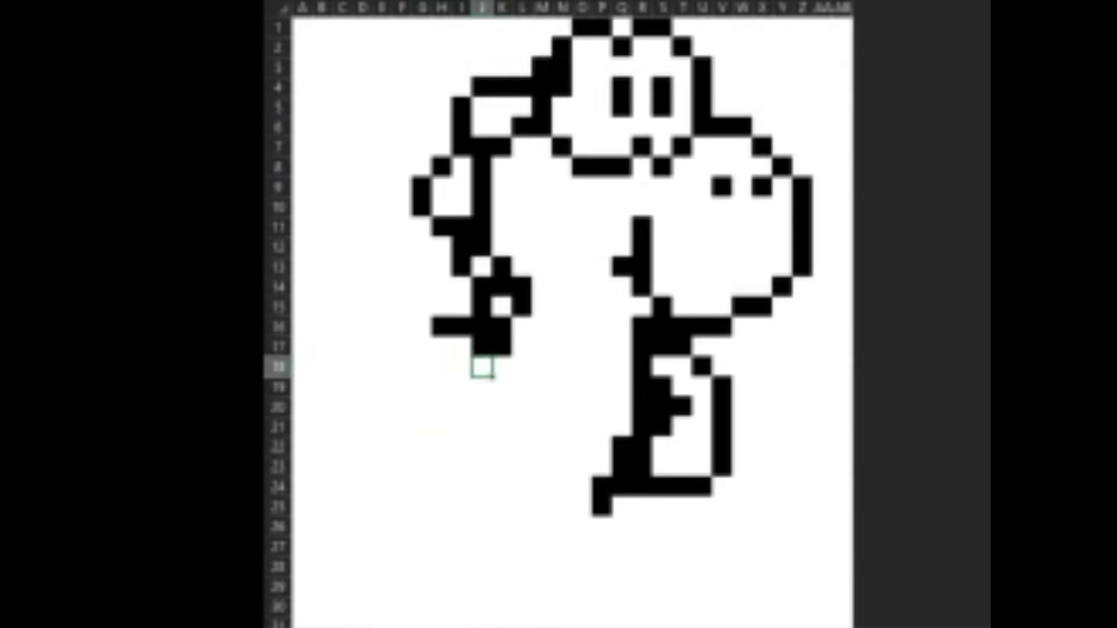
key("Left")
key("F4")
key("Down")
key("Left")
key("F4")
key("Down")
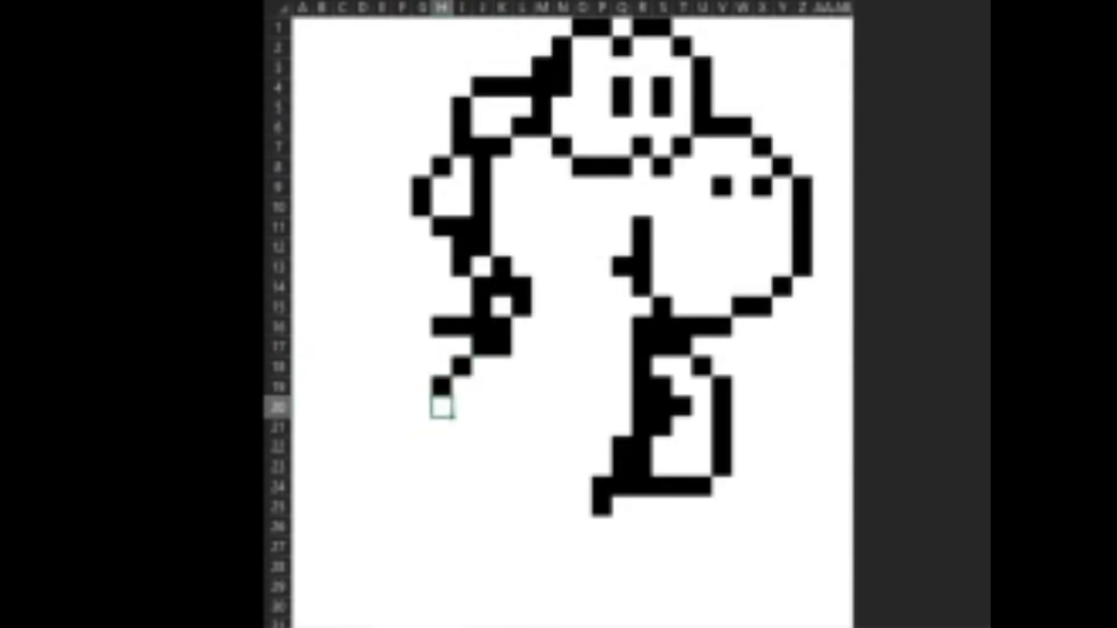
key("Left")
key("F4")
Step: Fill F20, F21, F22, F23 and G24 black down the left side
key("Left")
key("F4")
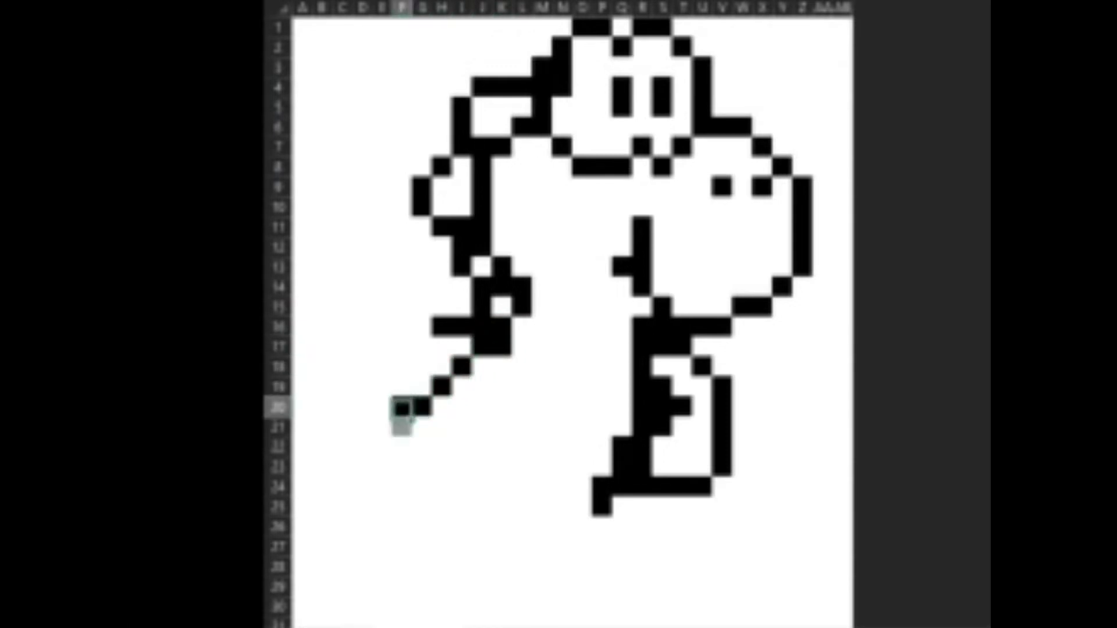
key("Down")
key("F4")
key("Down")
key("F4")
key("Down")
key("F4")
key("Right")
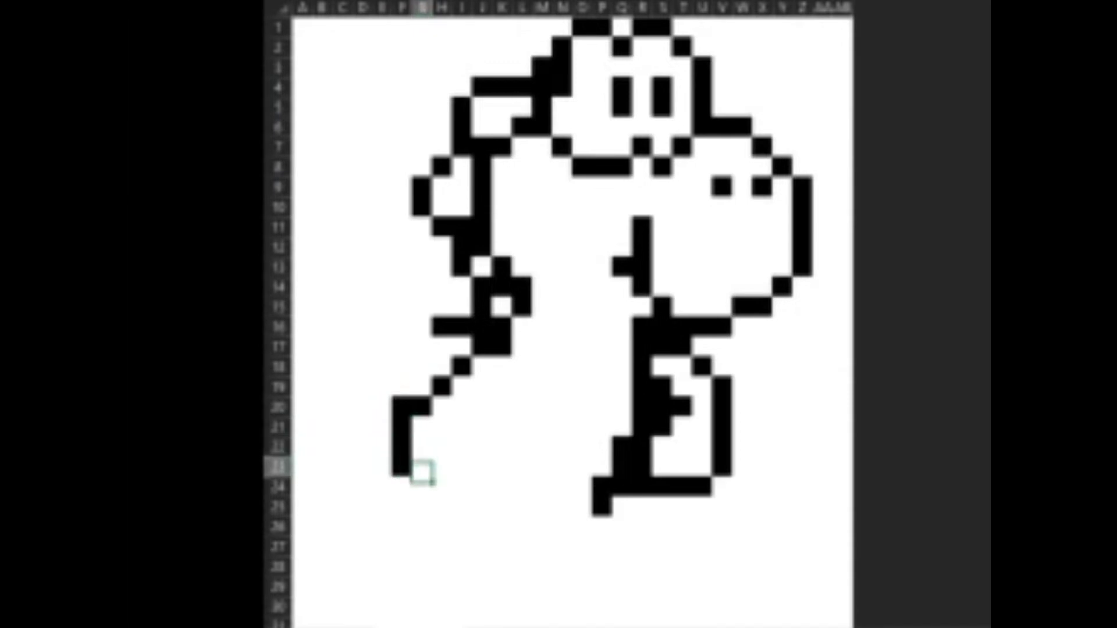
key("Down")
key("F4")
key("Down")
Step: Fill G17, F18, E18 and E19 black for the upper back curve
key("Up")
key("Up")
key("Up")
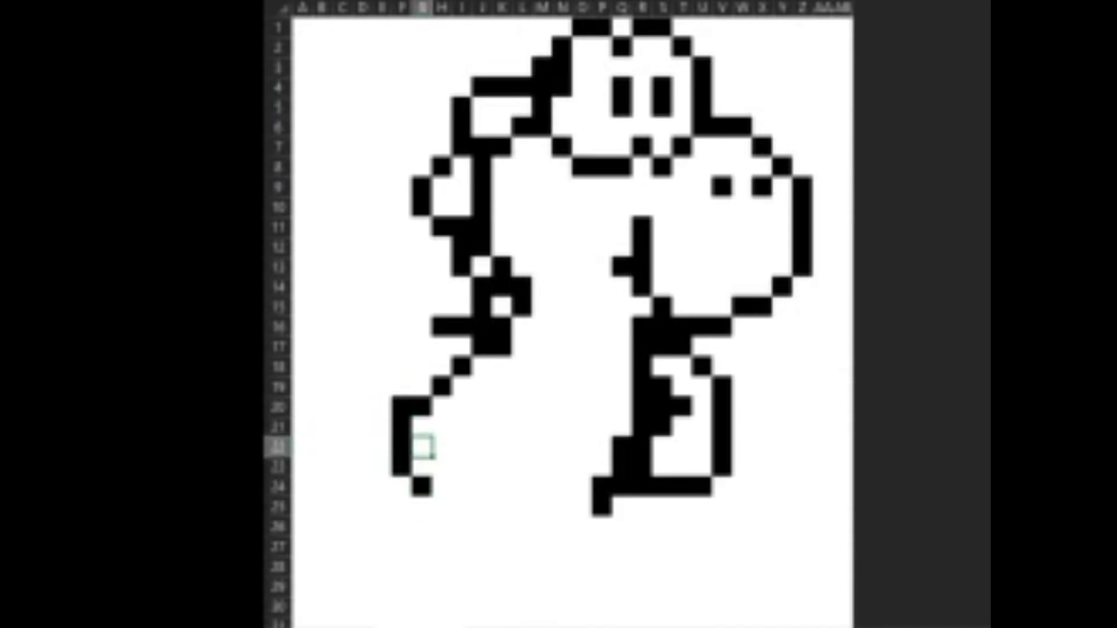
key("Up")
key("Up")
key("Left")
key("Up")
key("Up")
key("Right")
key("Up")
key("F4")
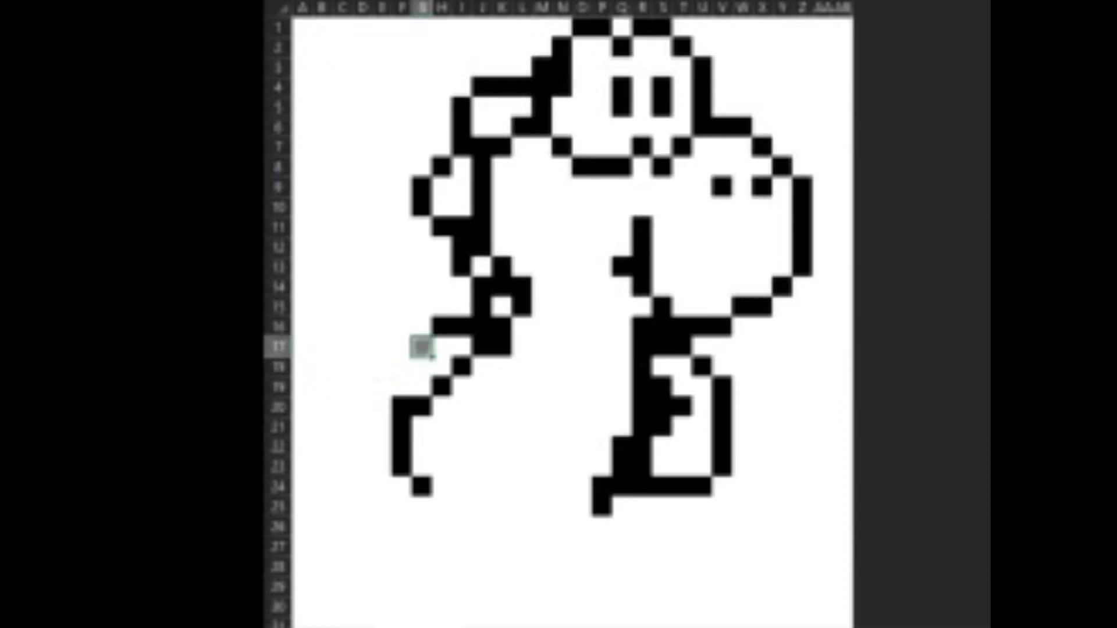
key("Left")
key("Down")
key("F4")
key("Left")
key("F4")
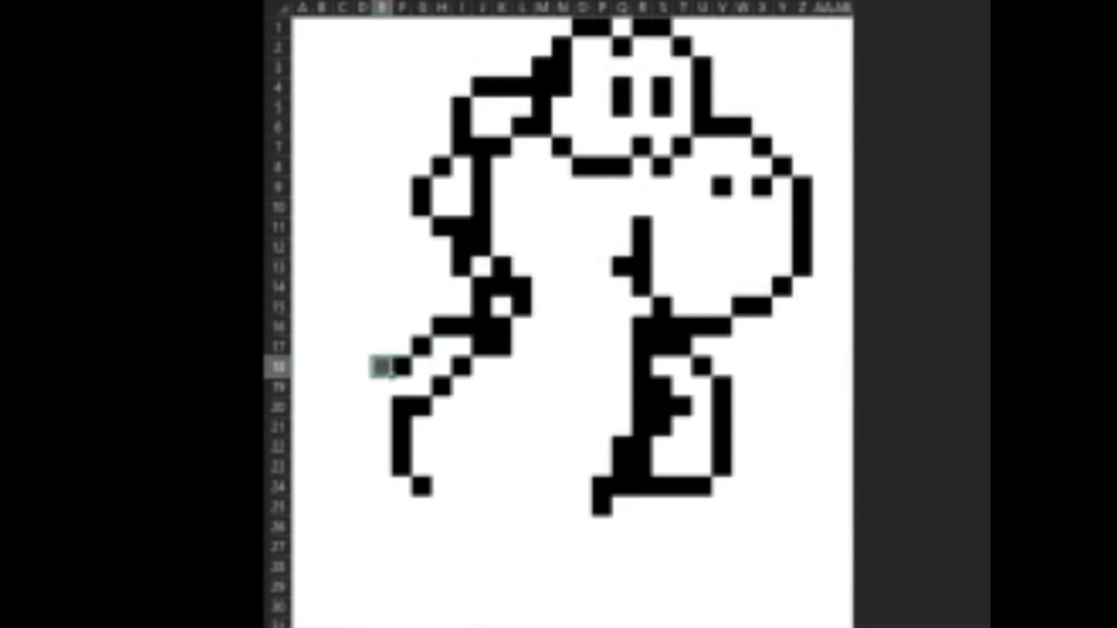
key("Down")
Step: Fill C19, C20, C21, C22 and D23 black down the far-left edge
key("Left")
key("Left")
key("F4")
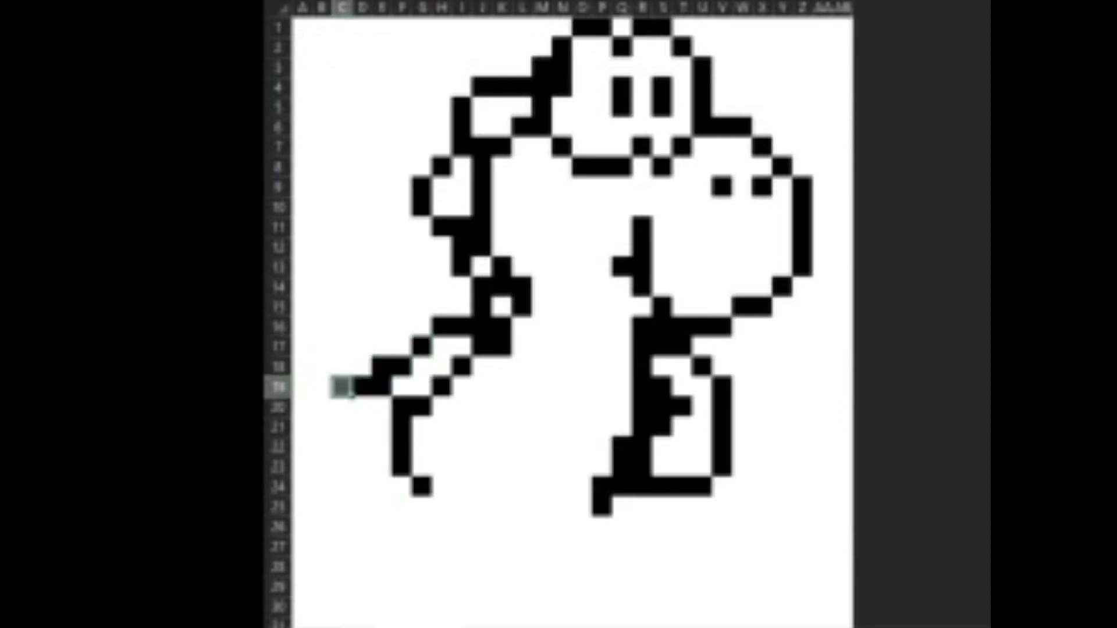
key("Down")
key("F4")
key("Down")
key("F4")
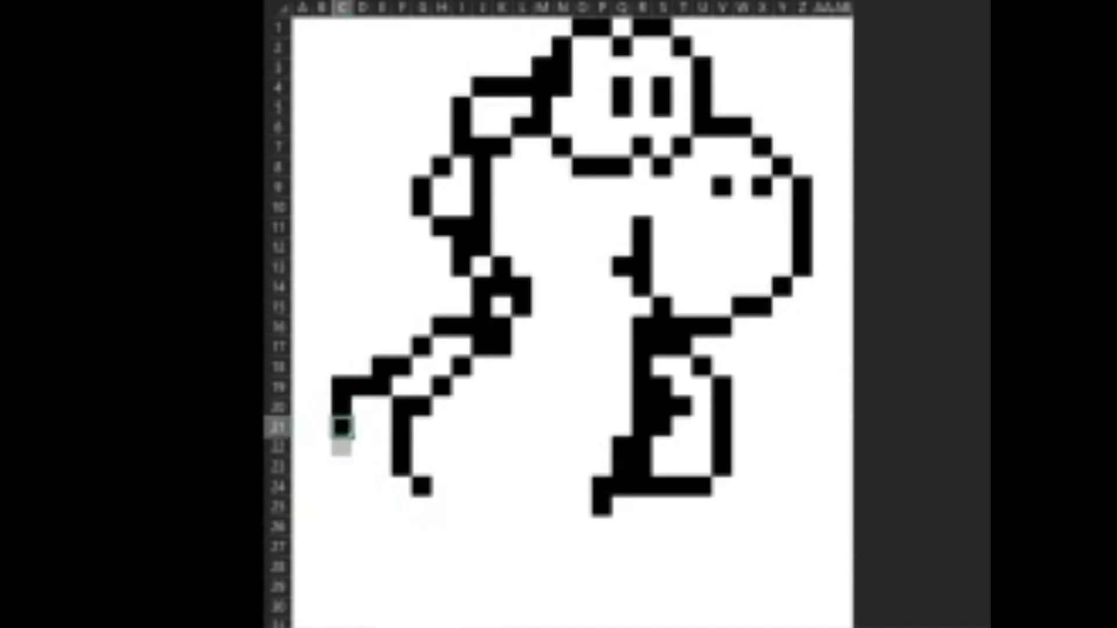
key("Down")
key("F4")
key("Down")
key("Right")
key("F4")
Step: Fill D24, E25 and F25 black to round the bottom-left corner
key("Down")
key("F4")
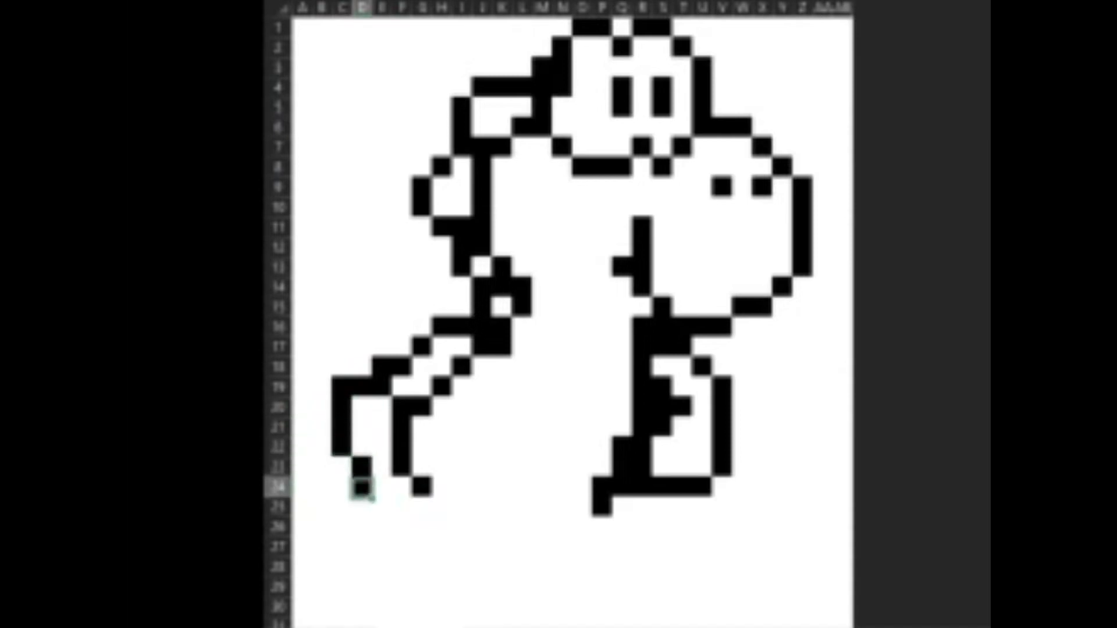
key("Down")
key("Right")
key("F4")
key("Right")
key("F4")
Step: Extend the row 25 outline black from G25 through K25
key("Right")
key("F4")
key("Right")
key("F4")
key("Right")
key("F4")
key("Right")
key("F4")
key("Right")
key("F4")
key("Right")
key("Up")
Step: Fill M23, L22, M22, M21 and L20 black on the right side
key("Up")
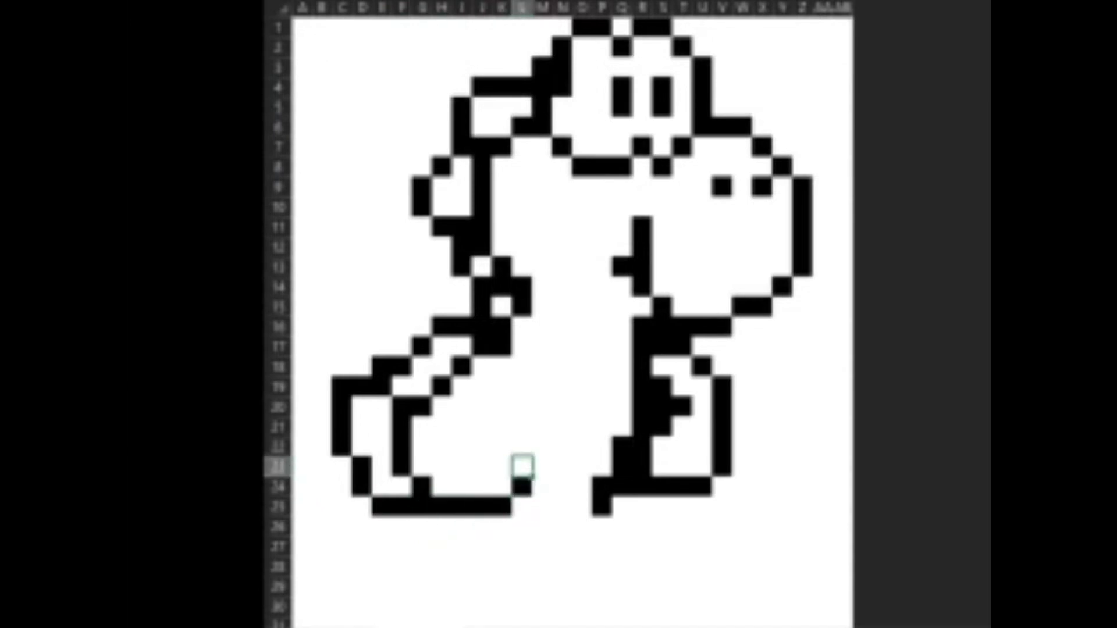
key("Right")
key("F4")
key("Up")
key("Left")
key("F4")
key("Right")
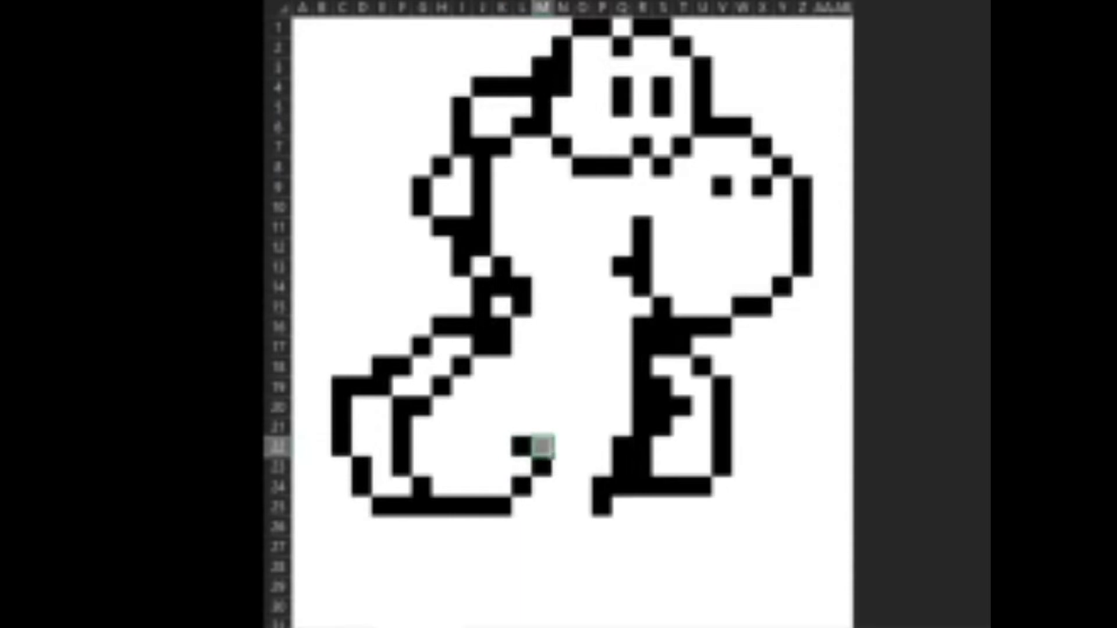
key("F4")
key("Up")
key("F4")
key("Up")
key("Left")
key("F4")
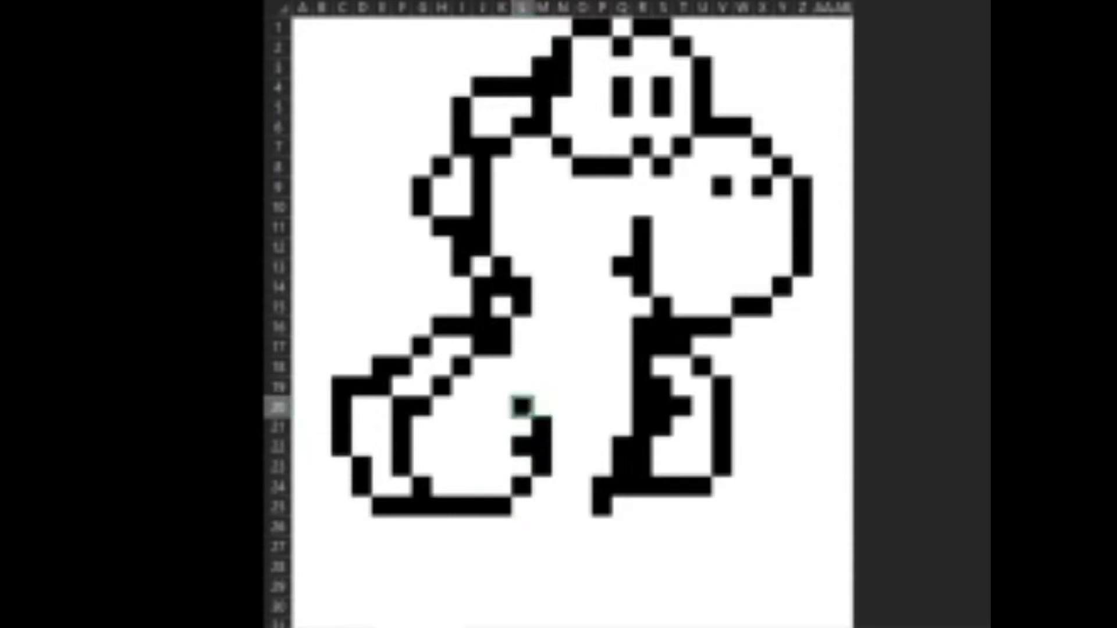
Step: Fill L23 black to close the right edge
key("Down")
key("Down")
key("Down")
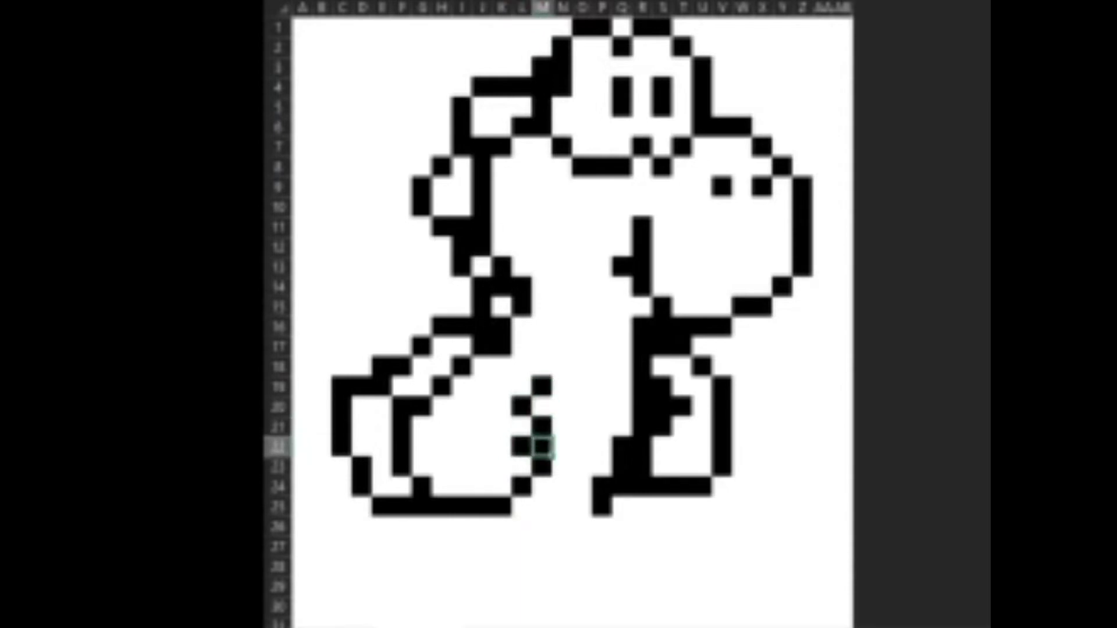
key("Down")
key("Left")
key("F4")
key("Left")
Step: Fill J26, J27 and E26 black as short leg stubs below row 25
key("Down")
key("Down")
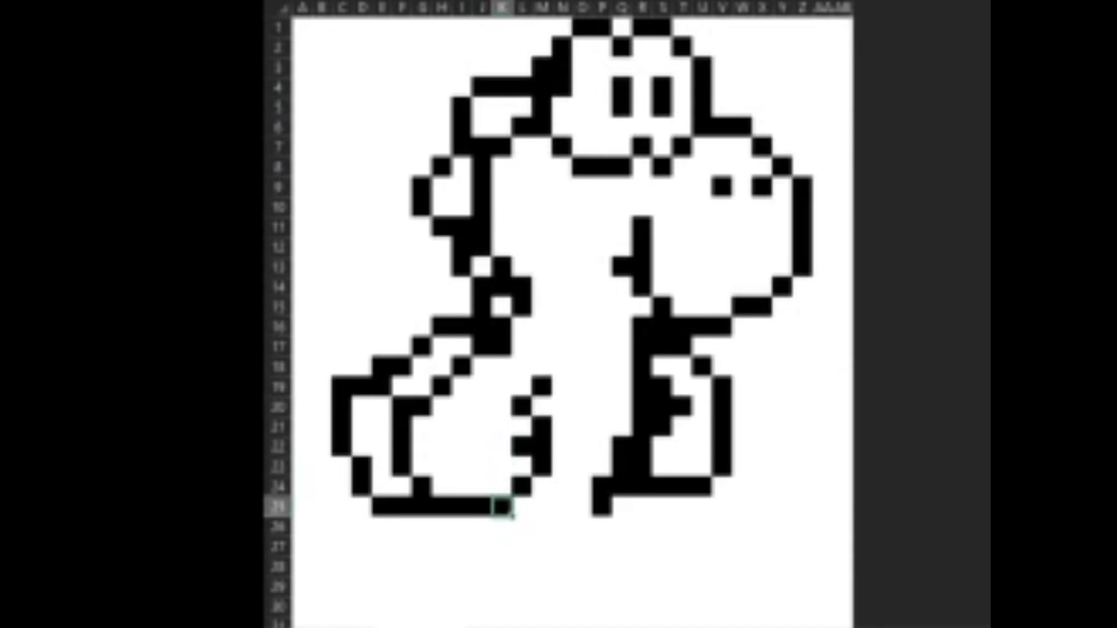
key("Left")
key("Down")
key("F4")
key("Down")
key("F4")
key("Left")
key("Left")
key("Left")
key("Up")
key("Up")
key("Left")
key("Left")
Step: Fill E26, E27, D28 and D29 black for the left shoe's back edge
key("Down")
key("F4")
key("Down")
key("F4")
key("Down")
key("Left")
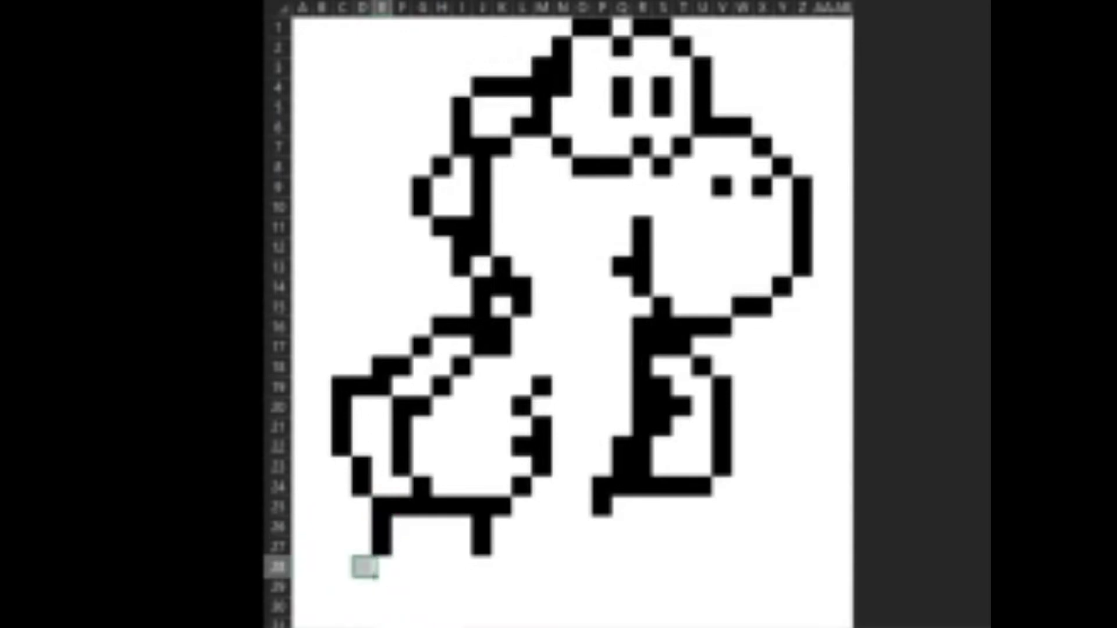
key("F4")
key("Down")
key("Down")
Step: Fill D30, E30 and F30 black to start the shoe's bottom edge
key("F4")
key("Right")
key("F4")
key("Right")
key("F4")
key("Right")
Step: Extend the black bottom edge across G30 to J30
key("F4")
key("Right")
key("F4")
key("Right")
key("F4")
key("Right")
key("F4")
Step: Fill K30 up through K27 black for the left shoe's front edge
key("Right")
key("F4")
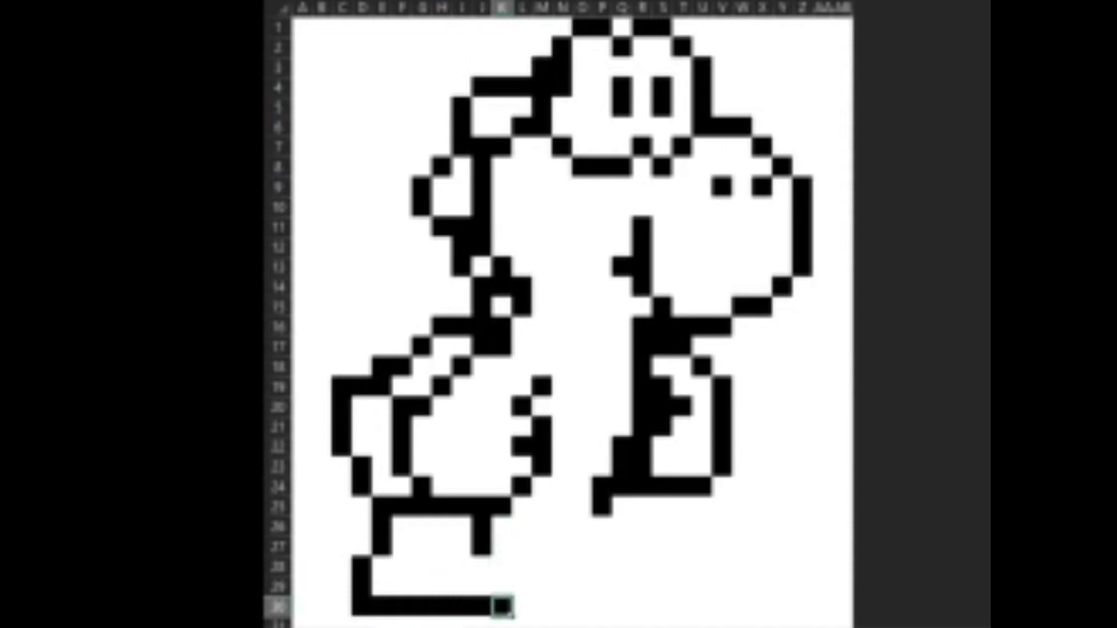
key("Up")
key("F4")
key("Up")
key("F4")
key("Up")
key("F4")
key("Down")
Step: Fill K28, L27 and M26 black to start the right shoe's outline
key("F4")
key("Up")
key("Right")
key("F4")
key("Right")
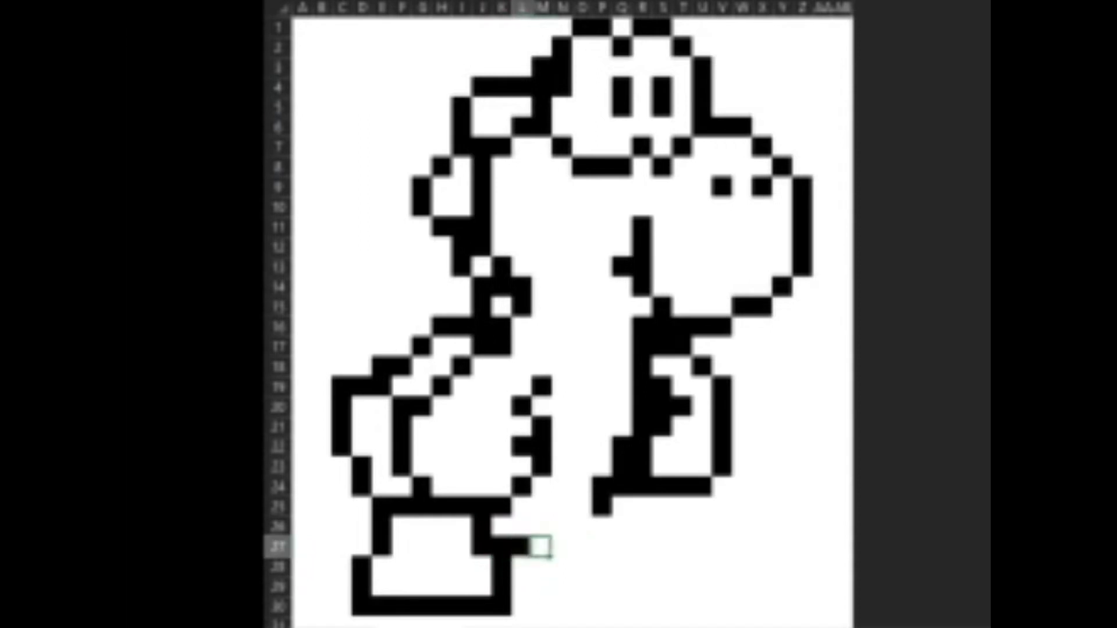
key("Up")
key("F4")
key("Right")
key("F4")
Step: Fill O26, N27, O27 and P27 black along the right shoe's top
left_click(584, 546)
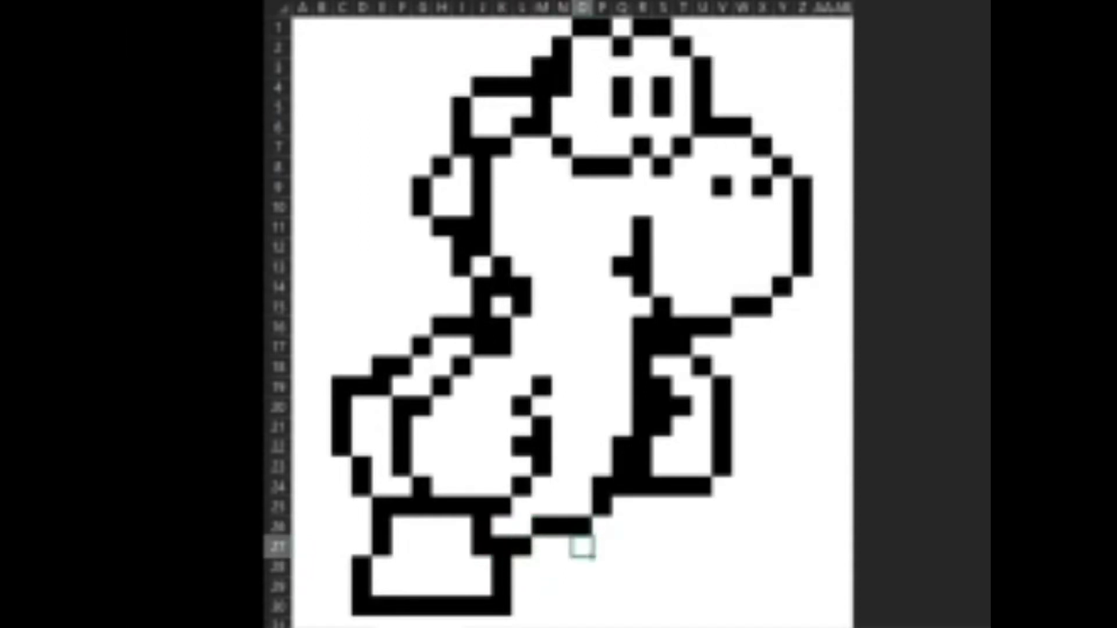
left_click(563, 545)
key("F4")
left_click(583, 545)
key("F4")
left_click(601, 550)
key("F4")
key("Down")
key("Left")
key("Left")
key("Left")
key("Left")
key("Left")
key("Down")
key("Down")
Step: Fill the right shoe's bottom edge black from K30 through P30
key("F4")
key("Right")
key("F4")
key("Right")
key("Right")
key("F4")
key("Right")
key("F4")
key("Right")
key("F4")
key("Right")
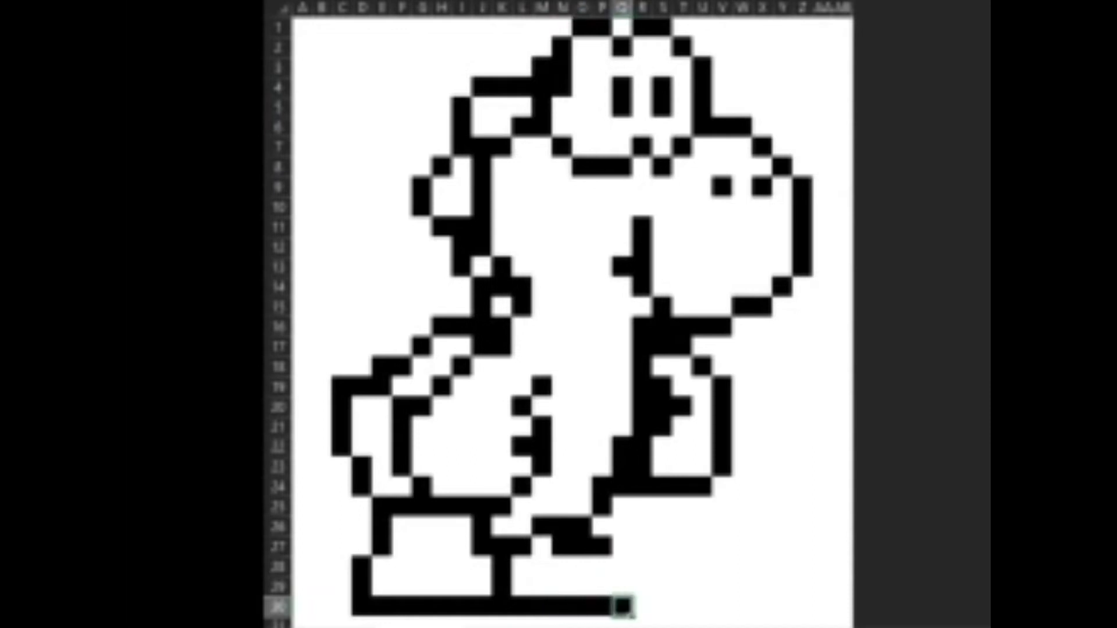
Step: Fill Q29 and Q28 black to close the right shoe's front
key("Up")
key("F4")
key("Up")
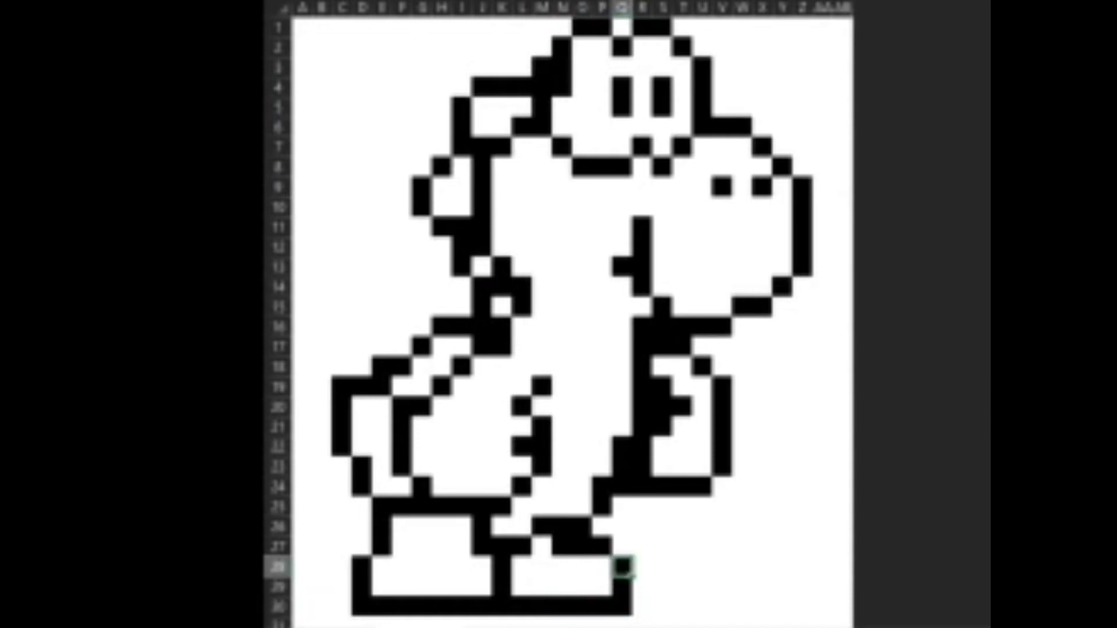
key("F4")
key("Up")
key("Up")
key("Left")
key("Up")
key("Left")
key("Up")
key("Left")
Step: Return to K17 and fill it black
key("Up")
key("Left")
key("Up")
key("Left")
key("Up")
key("Left")
key("Up")
key("Up")
key("Up")
key("Up")
key("F4")
key("Up")
key("Left")
key("Up")
key("Left")
key("Up")
key("Left")
key("Left")
key("Up")
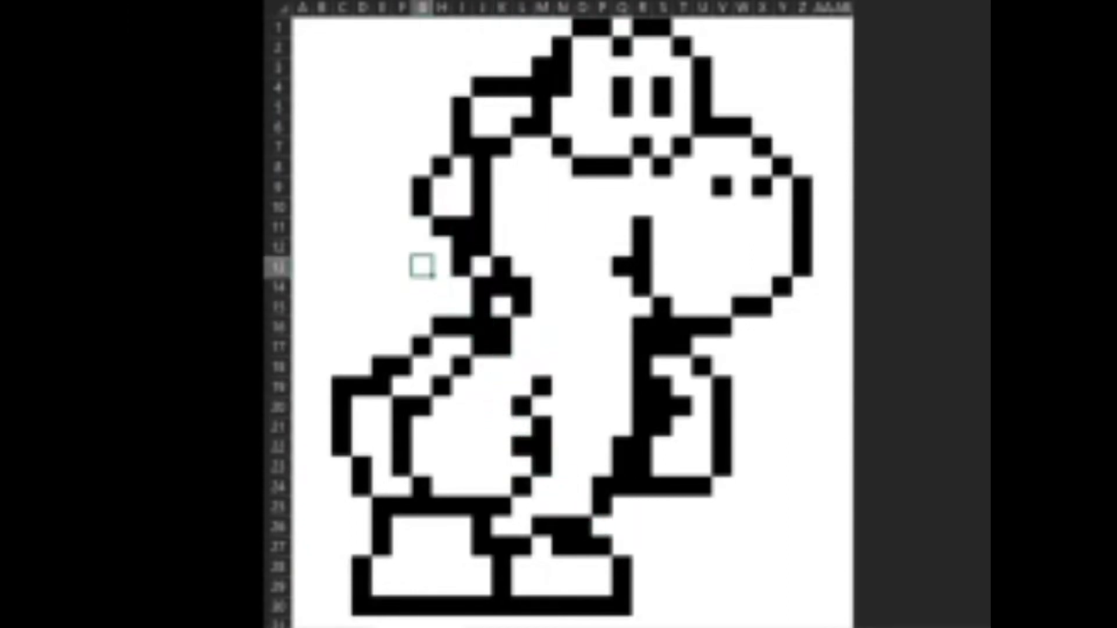
Step: Move down to the left shoe and fill E28, E29 and F29 red
key("Up")
key("Right")
key("Up")
key("Up")
key("Down")
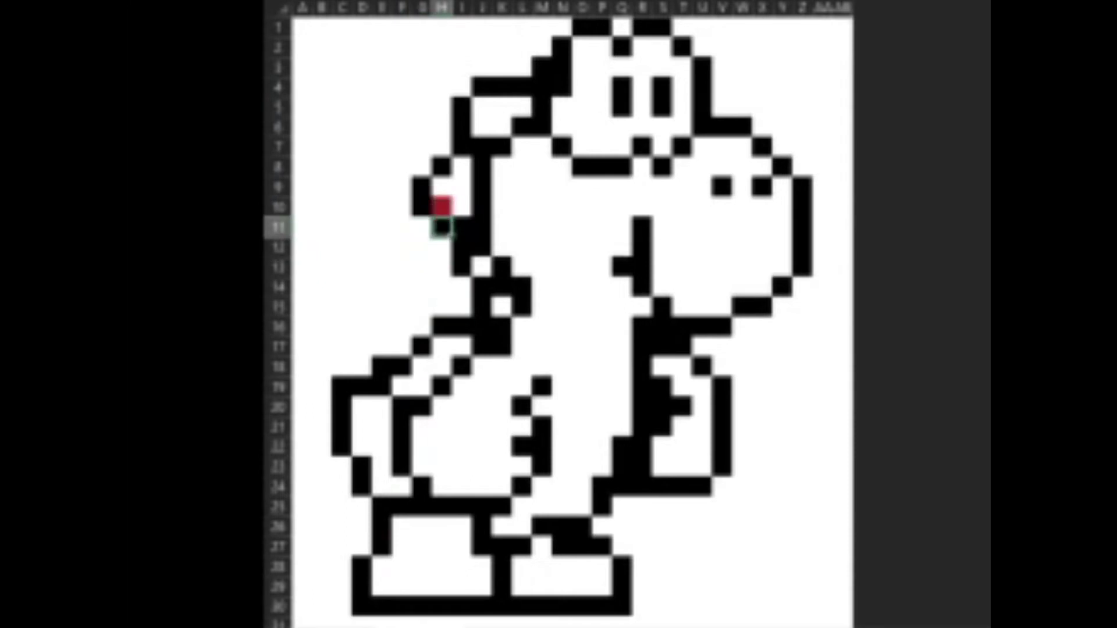
key("Left")
key("Down")
key("Down")
key("Down")
key("Down")
key("Down")
key("Down")
key("Down")
key("Down")
key("Down")
key("Down")
key("Down")
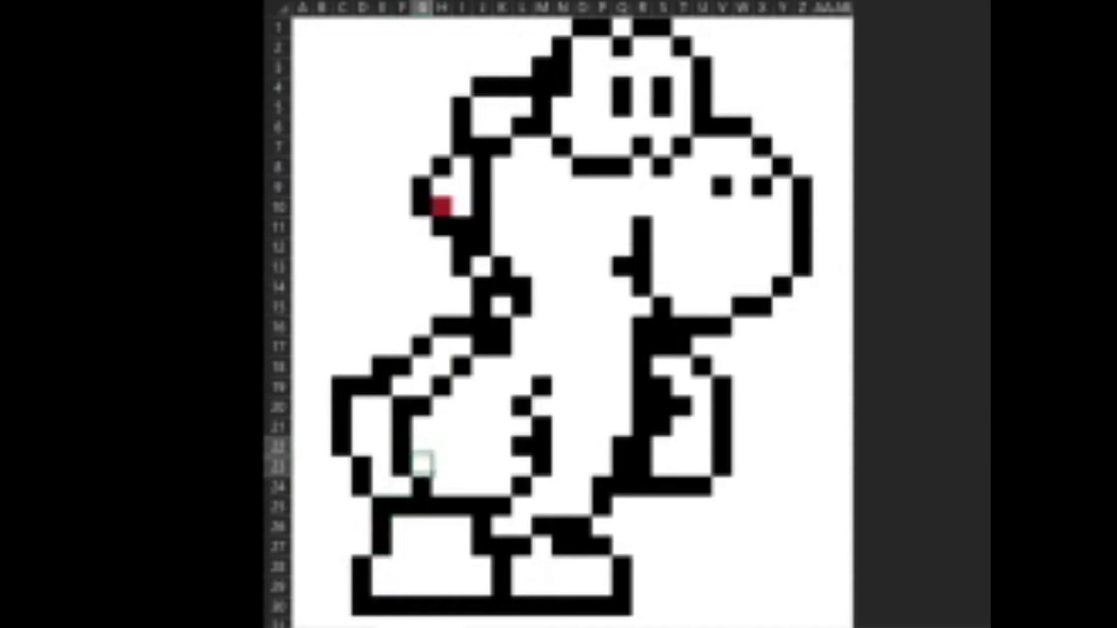
key("Down")
key("Left")
key("Down")
key("Down")
key("Down")
key("Left")
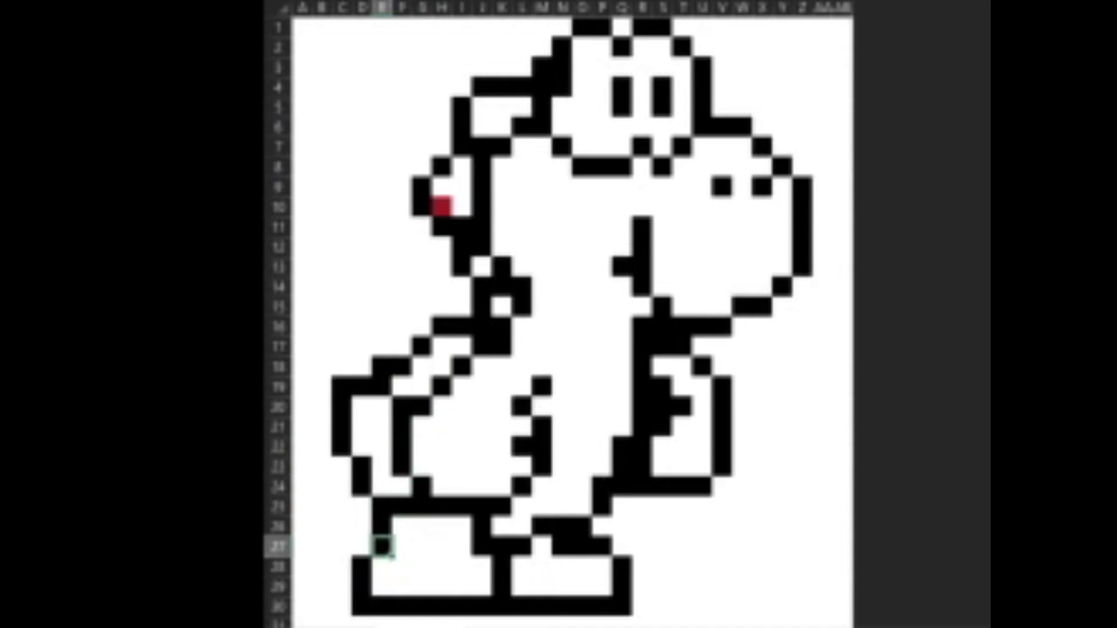
key("Down")
key("Down")
key("F4")
key("Down")
key("F4")
key("Right")
key("F4")
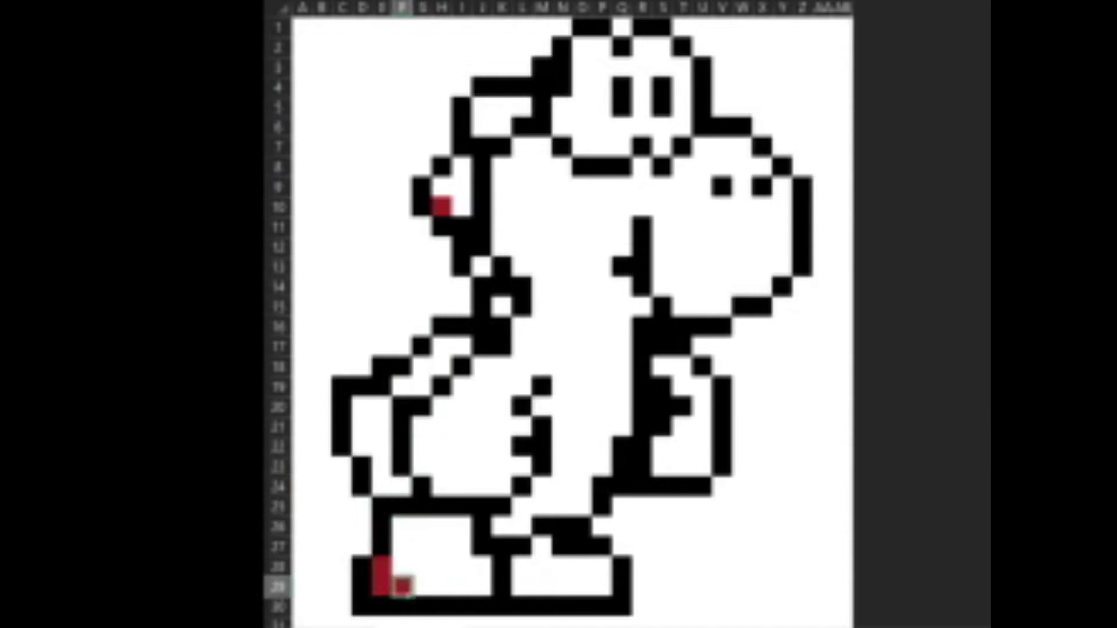
key("Right")
key("Right")
key("Right")
key("Right")
key("Right")
key("Right")
Step: Fill L29 and M29 through P29 red along the right shoe's sole
key("F4")
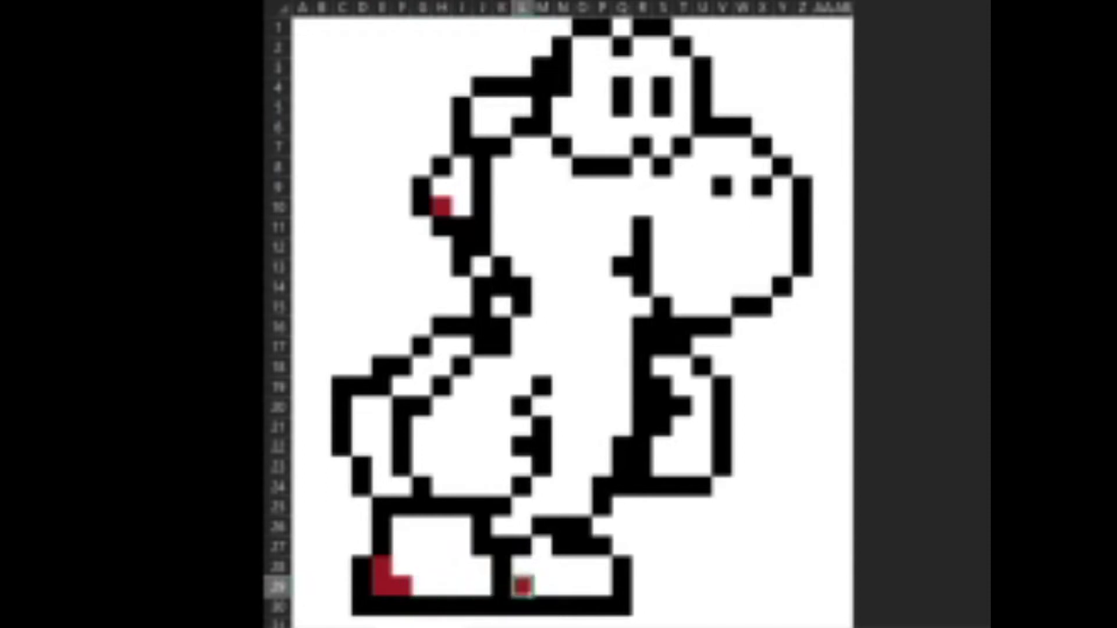
key("Right")
key("F4")
key("Right")
key("F4")
key("Right")
key("F4")
key("Right")
key("F4")
key("Up")
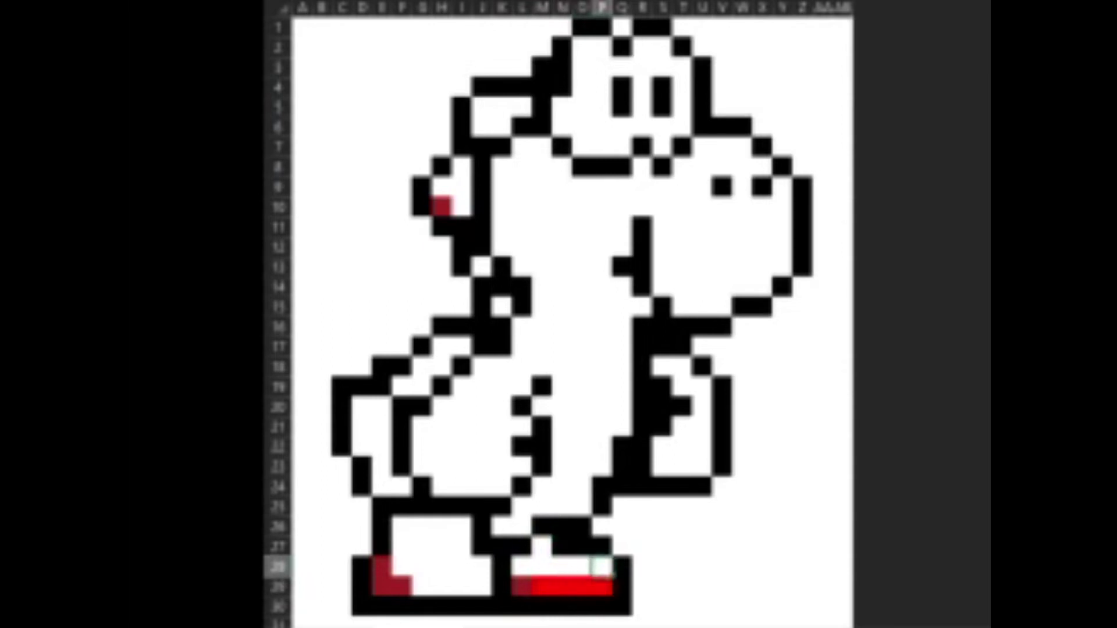
Step: Fill N28, M28, M27 and L28 red on the right shoe
key("Left")
key("Left")
key("F4")
key("Left")
key("F4")
key("Up")
key("F4")
key("Down")
key("F4")
key("Left")
key("F4")
key("Down")
Step: Fill G29 through J29 and J28 red on the left shoe's sole
key("Left")
key("Left")
key("Left")
key("F4")
key("Left")
key("F4")
key("Left")
key("F4")
key("Right")
Step: Fill three more row-28 cells and F27 through I27 red
key("Right")
key("F4")
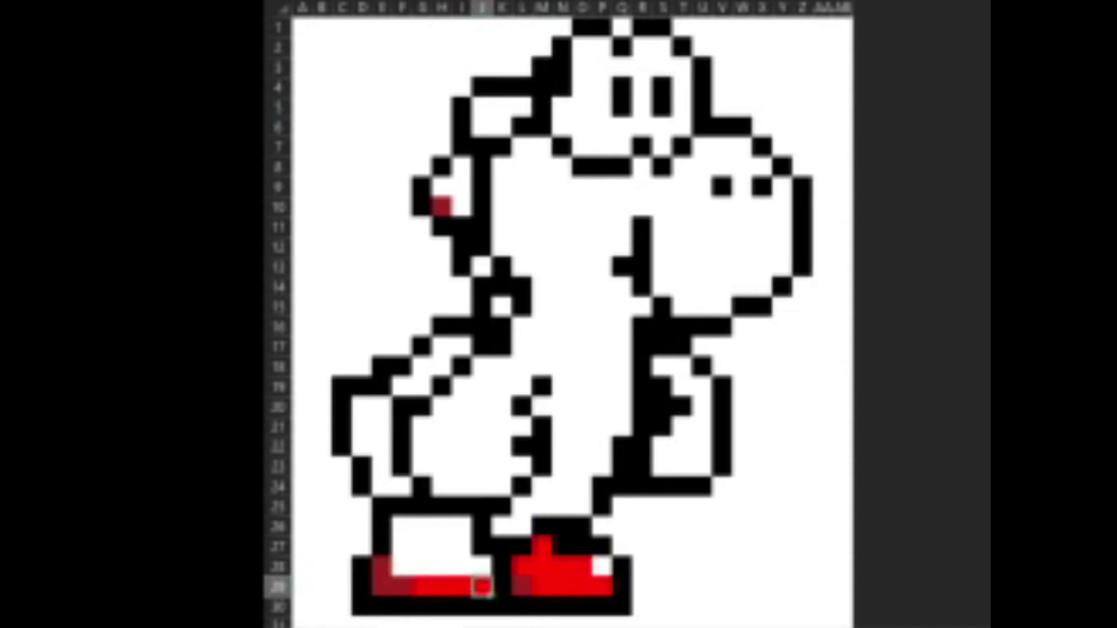
key("Up")
key("F4")
key("Left")
key("F4")
key("Left")
key("F4")
key("Left")
key("F4")
key("Up")
key("F4")
key("Right")
key("F4")
key("Right")
key("F4")
key("Right")
key("F4")
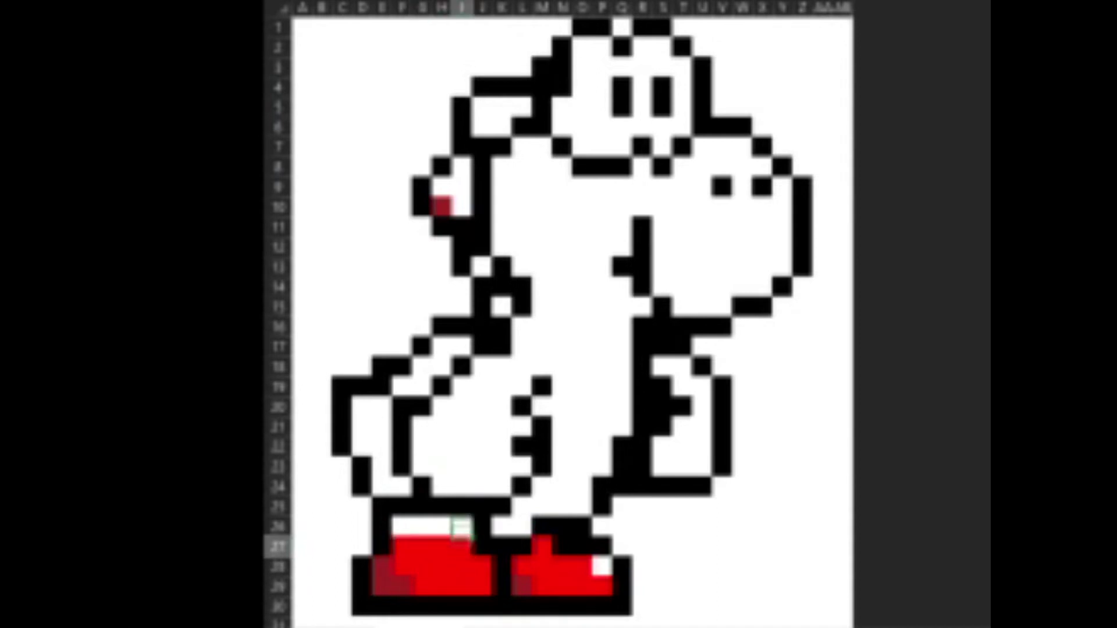
Step: Top off the left shoe by filling I26, H26, G26 and F26 red
key("Up")
key("F4")
key("Left")
key("F4")
key("Left")
key("F4")
key("Left")
key("F4")
key("Up")
key("Right")
key("Up")
key("Up")
key("Up")
key("Up")
key("Up")
key("Up")
Step: Colour the lower back spike cells H18, H17, I17 and K15 red
key("Up")
key("Up")
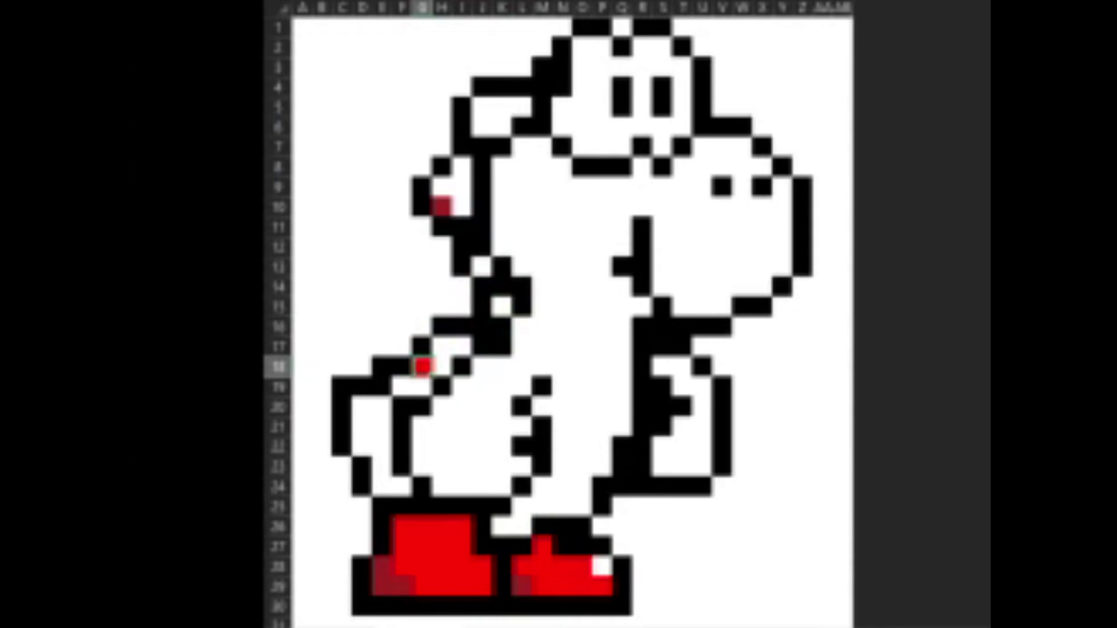
key("Right")
key("F4")
key("Up")
key("F4")
key("Right")
key("F4")
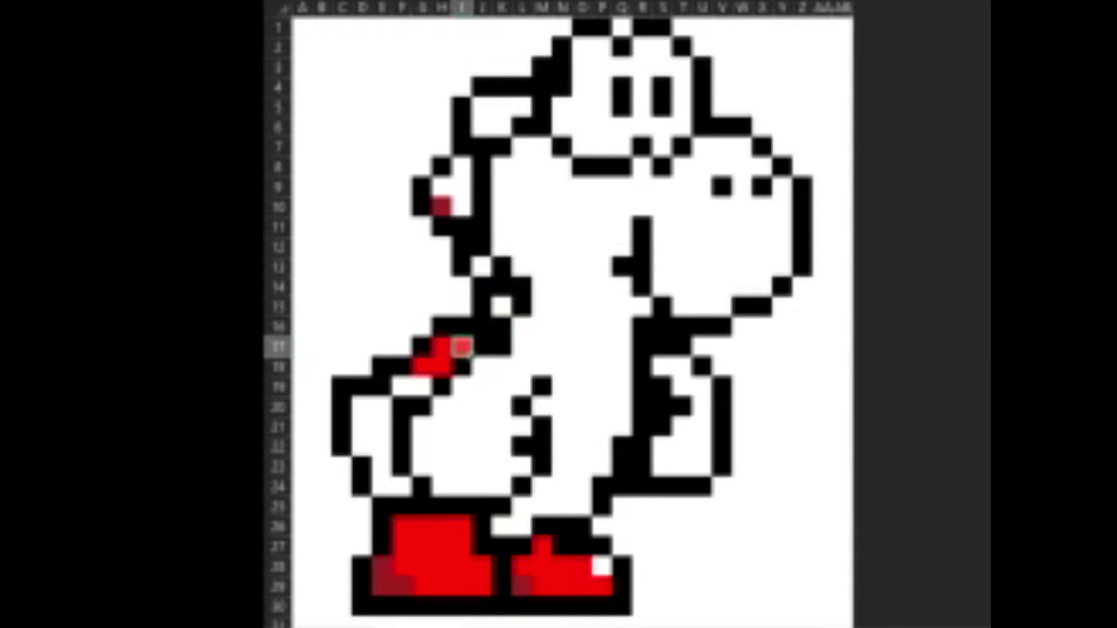
key("Up")
key("Right")
key("Right")
key("Up")
key("F4")
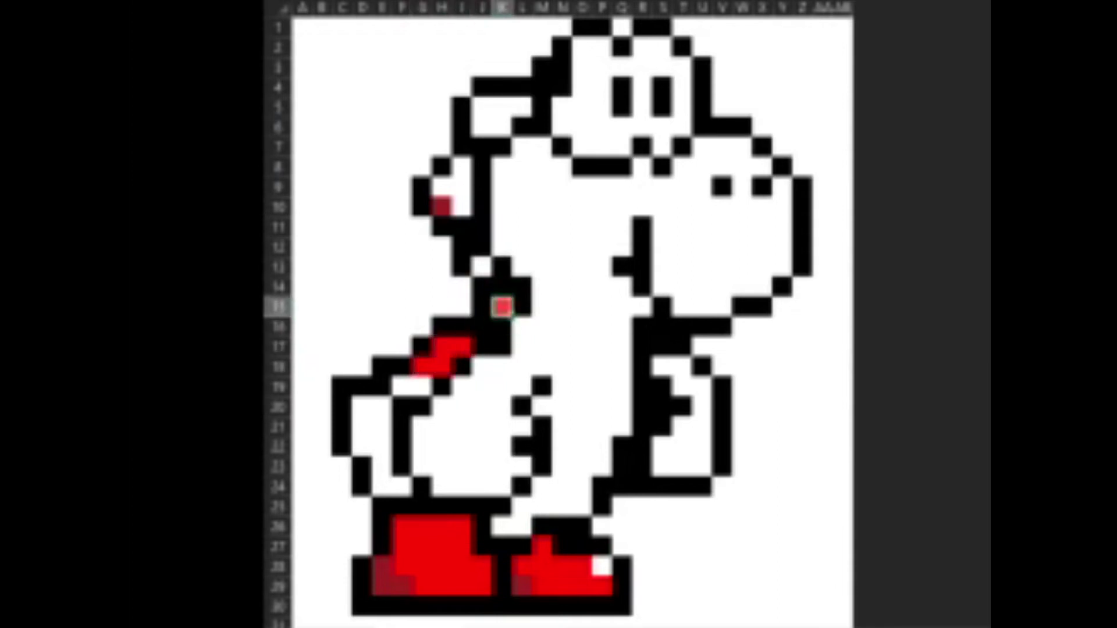
Step: Colour the upper spike cells H9, I10 and I9 red
key("Up")
key("Left")
key("Up")
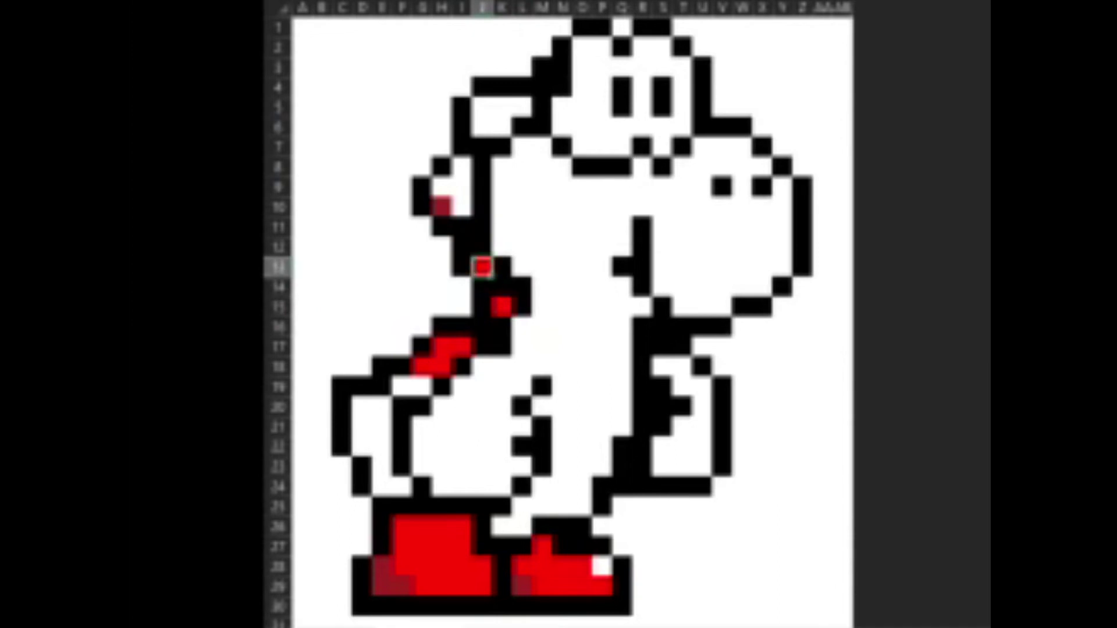
key("Up")
key("Up")
key("Left")
key("Left")
key("Up")
key("Up")
key("F4")
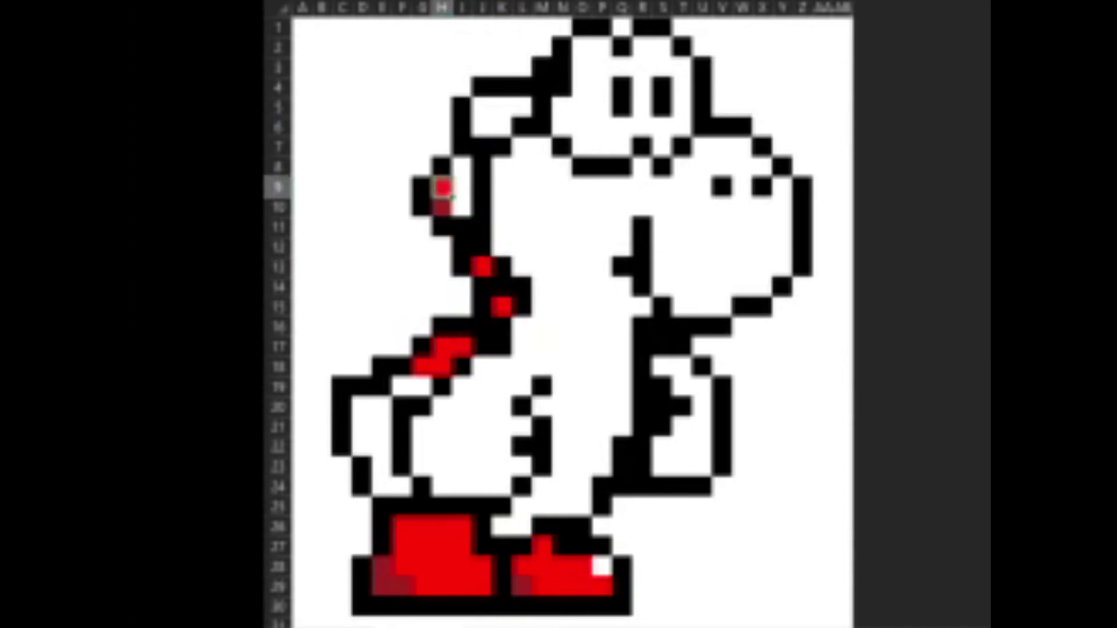
key("Right")
key("Down")
key("F4")
key("Up")
key("F4")
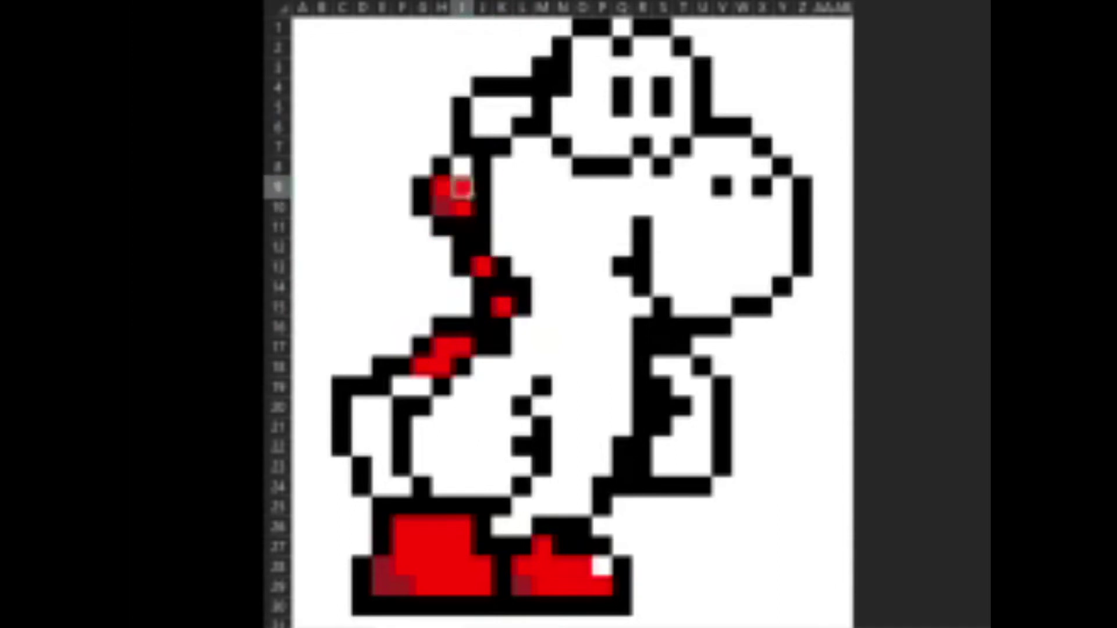
key("Up")
key("F4")
Step: Complete the top spike by colouring I8, J5, J6, K6 and K5 red
key("Up")
key("Right")
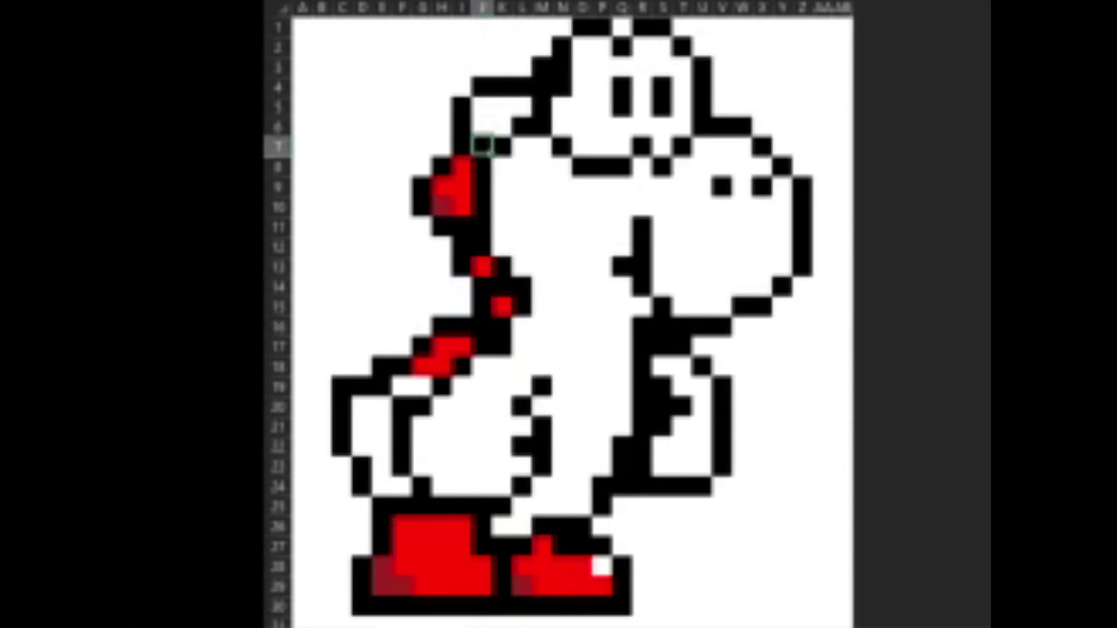
key("Up")
key("Up")
key("F4")
key("Down")
key("F4")
key("Right")
key("F4")
key("Up")
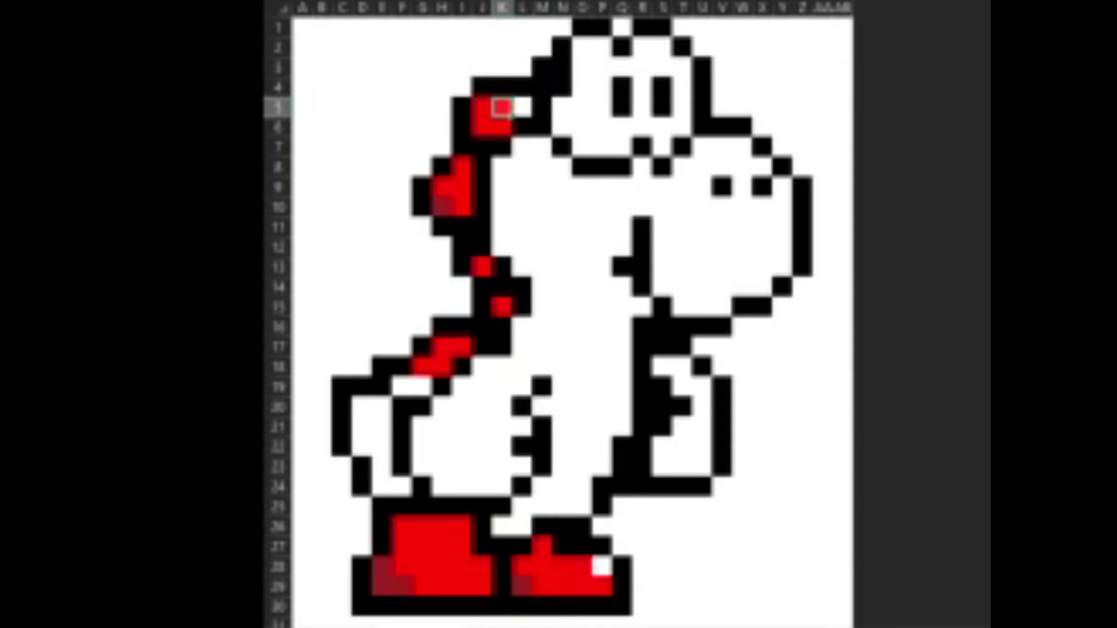
key("Right")
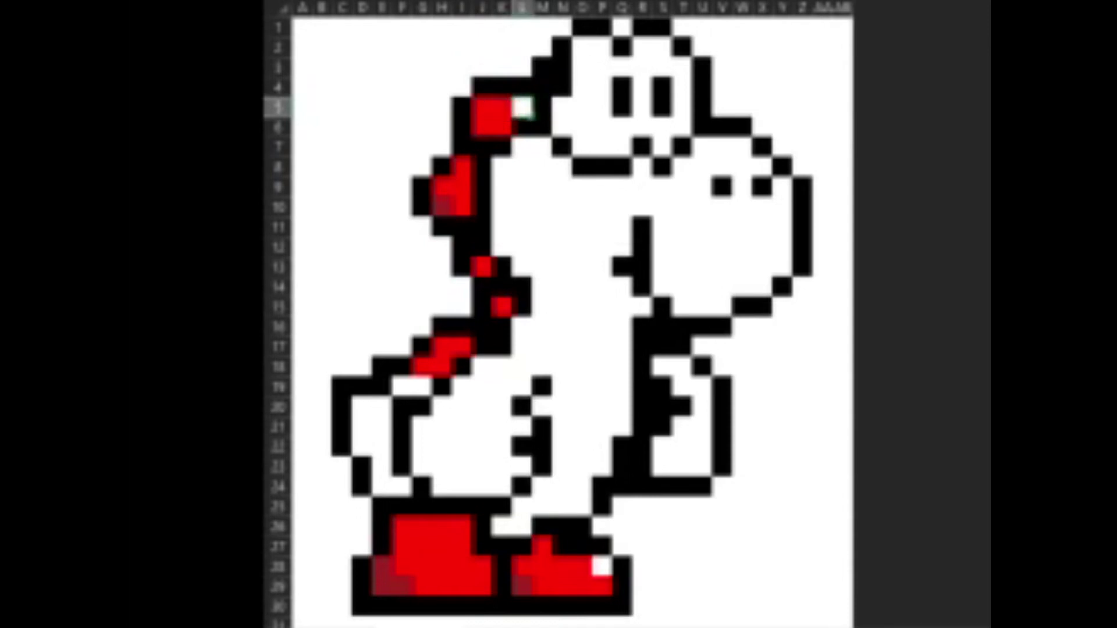
Step: Colour chest cells Q16 and Q15 pink
key("Left")
key("Down")
key("Down")
key("Down")
key("Down")
key("Right")
key("Down")
key("Right")
key("Down")
key("Down")
key("Down")
key("Down")
key("Right")
key("Down")
key("Right")
key("Down")
key("Right")
key("Right")
key("Left")
key("Up")
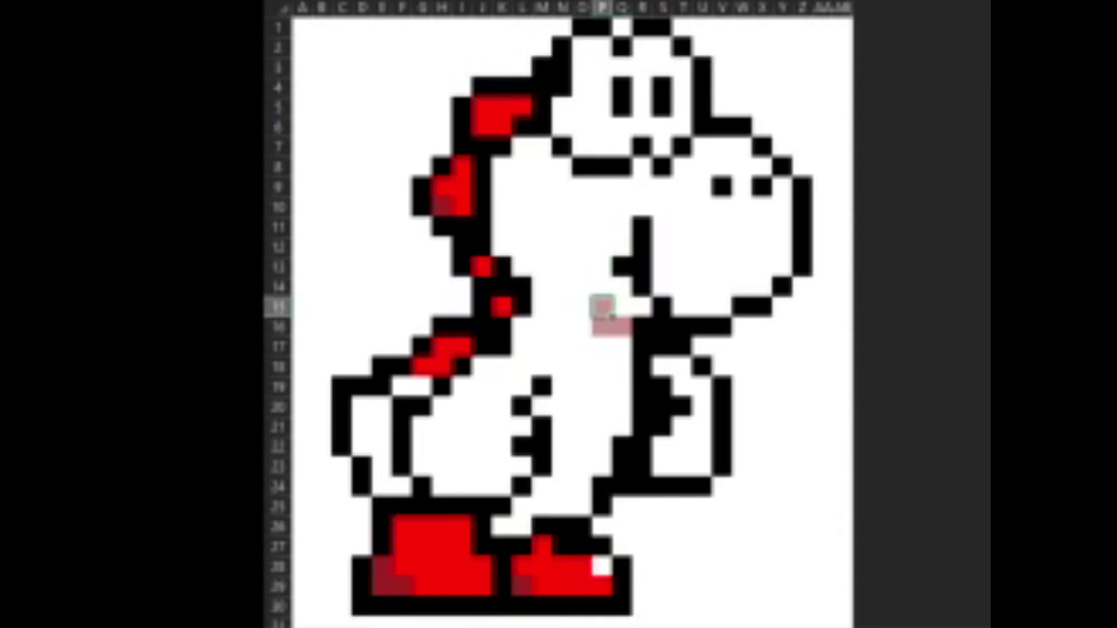
key("Right")
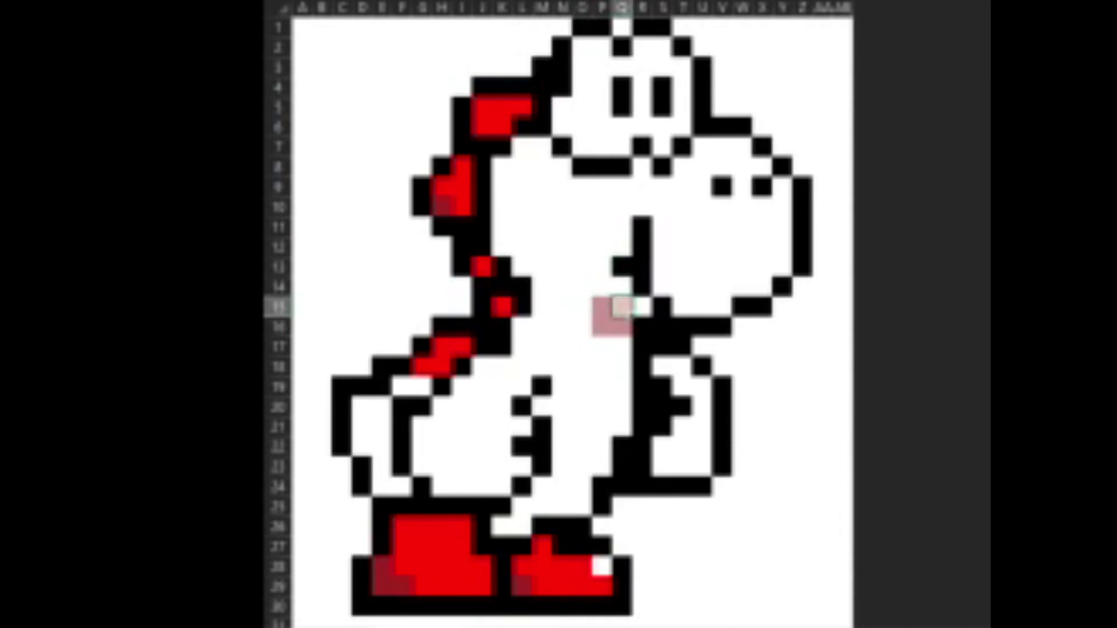
Step: Extend the pink chest patch to Q12, P13 and O13
key("Up")
key("Left")
key("Up")
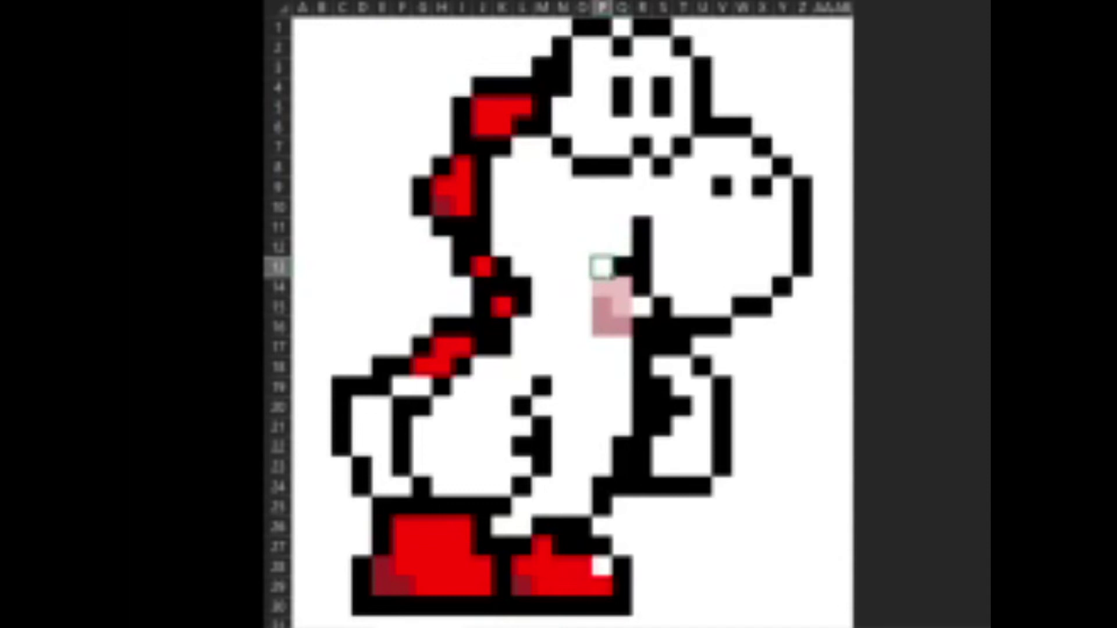
key("Up")
key("Right")
key("F4")
key("Left")
key("Down")
key("F4")
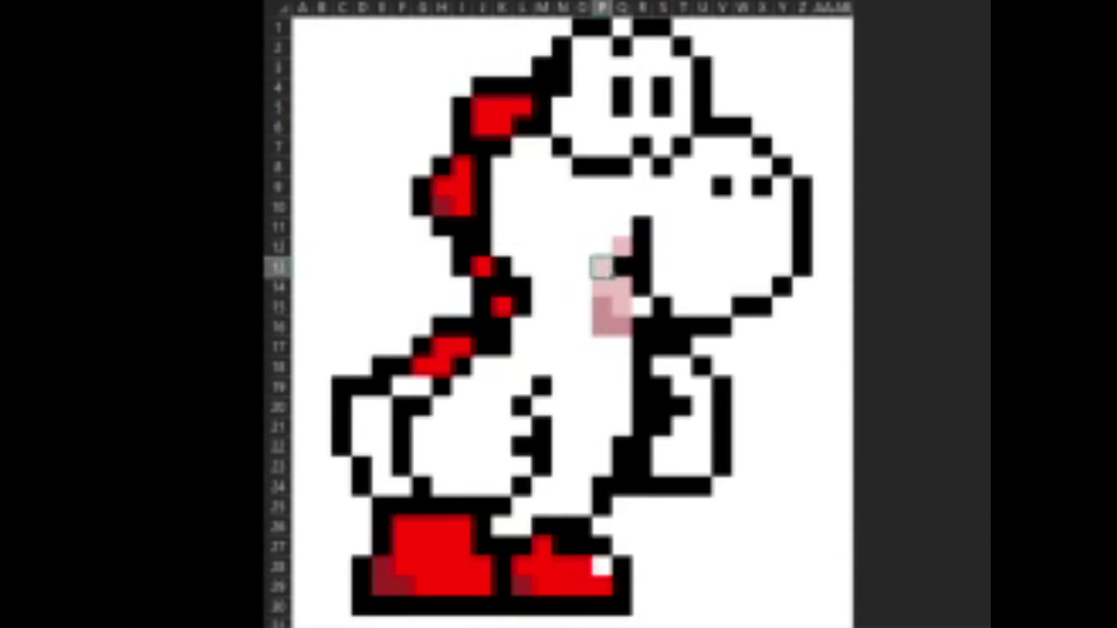
key("Left")
key("F4")
key("Left")
key("Up")
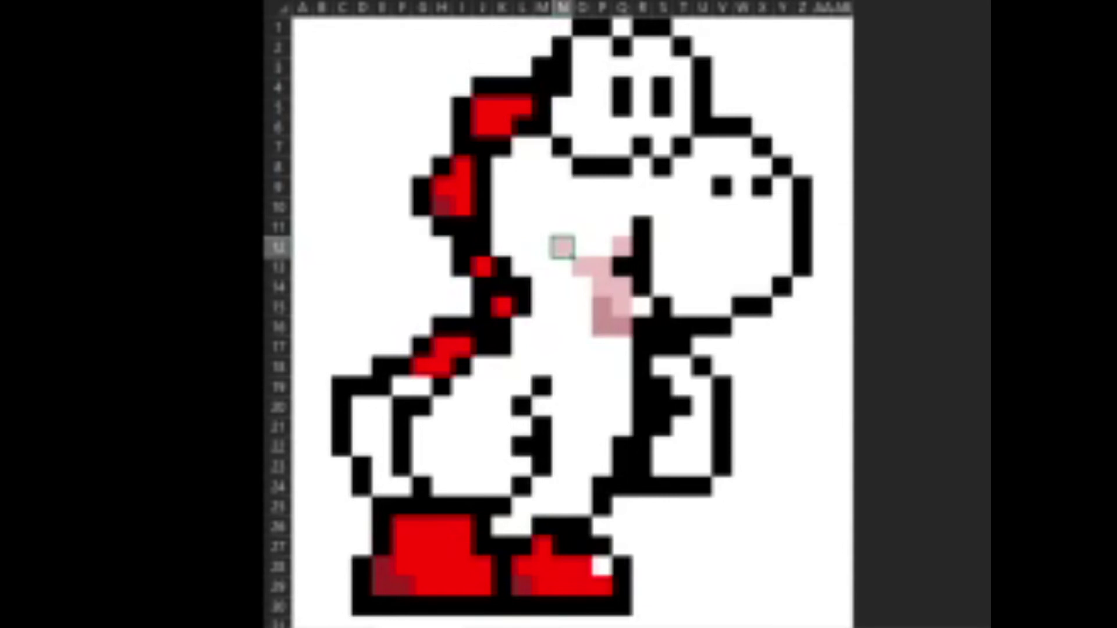
Step: Fill neck cells K11 and K10 green
key("Left")
key("Up")
key("Left")
key("Left")
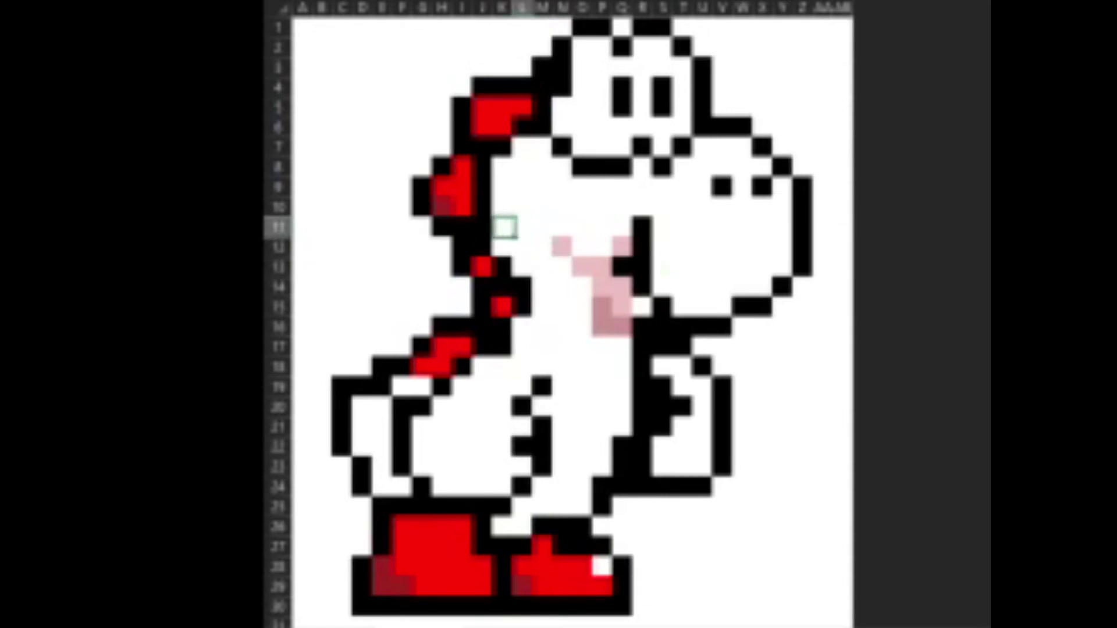
key("F4")
key("Up")
key("F4")
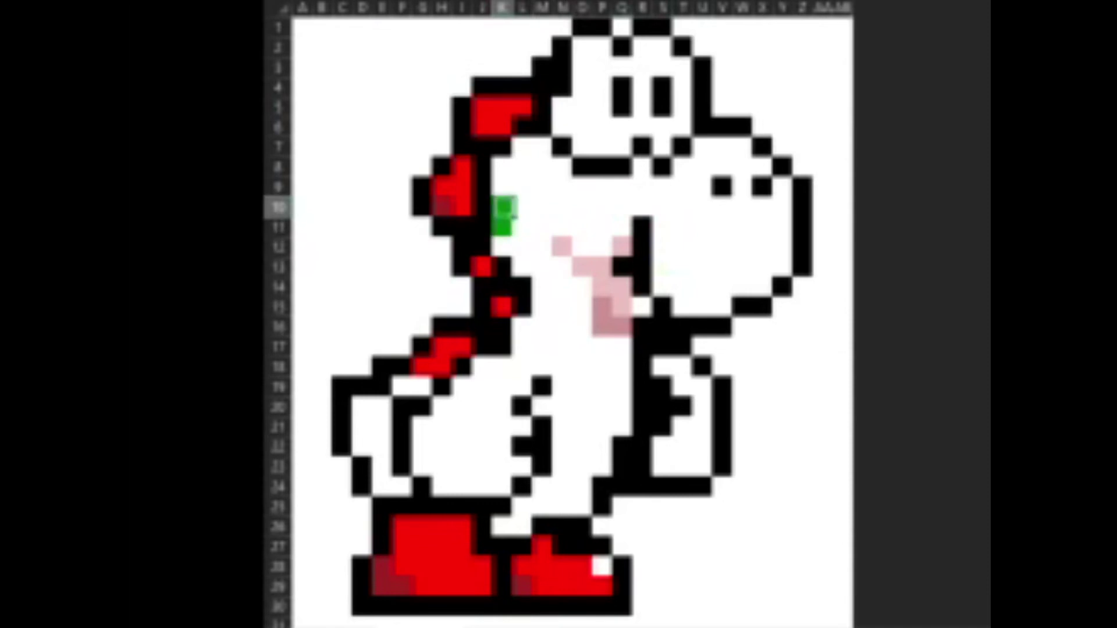
Step: Colour cells S12 to S14 green along the front of Yoshi's neck
key("Right")
key("Right")
key("Right")
key("Right")
key("Right")
key("Right")
key("Right")
key("Down")
key("Right")
key("Down")
key("F4")
key("Down")
key("F4")
key("Down")
key("F4")
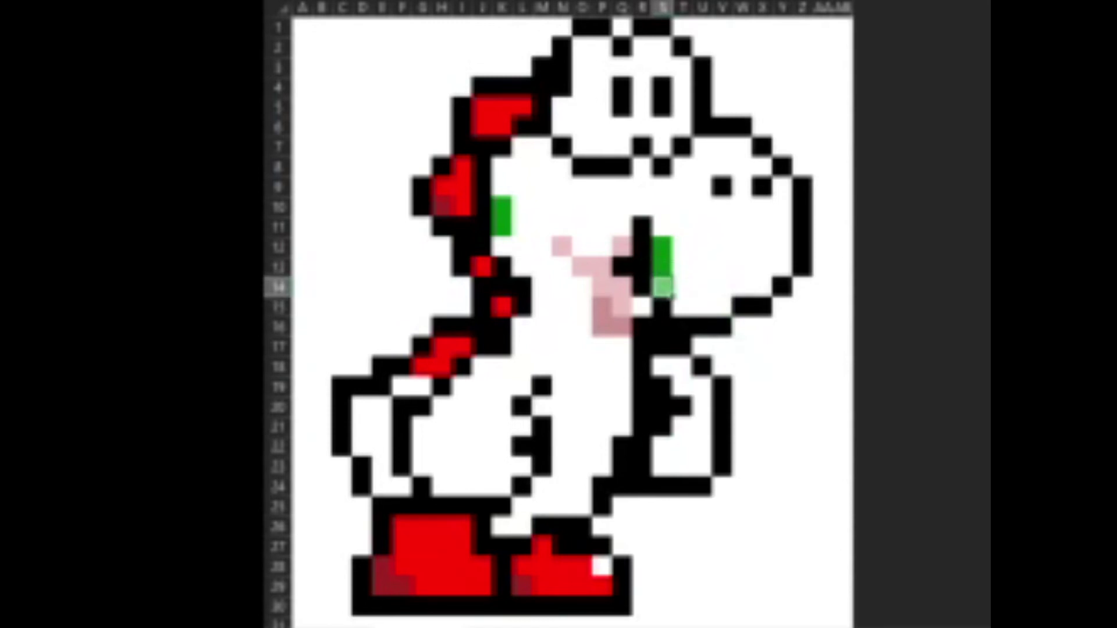
Step: Colour T14, T15 and U15 green, extending the arm fill along row 15
key("Up")
key("Right")
key("Down")
key("F4")
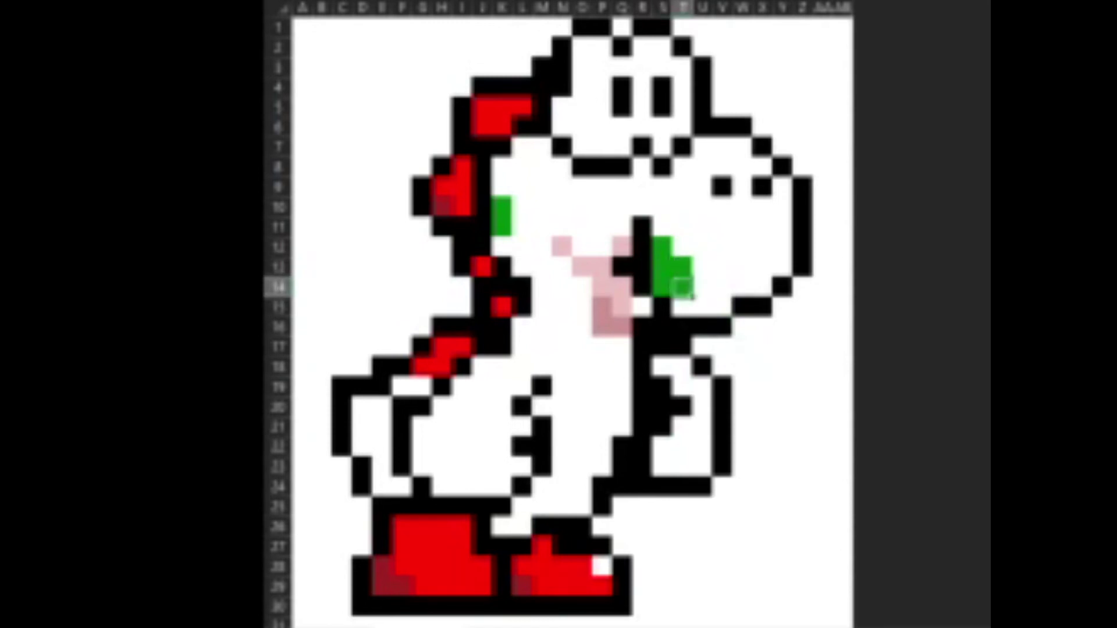
key("Down")
key("F4")
key("Right")
key("F4")
key("Right")
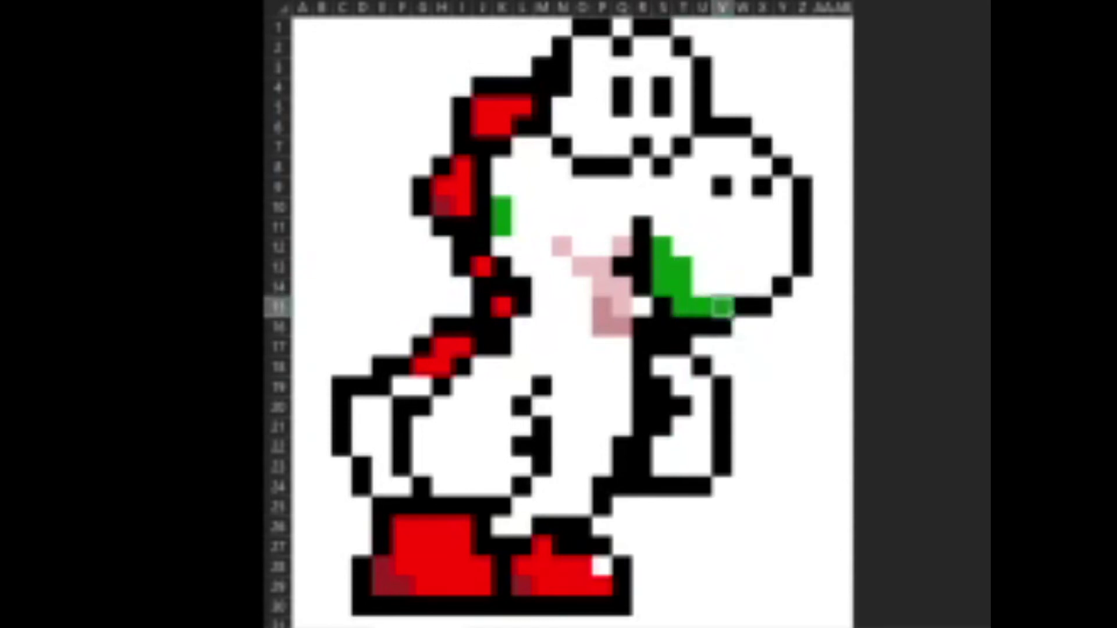
key("Down")
Step: Fill cells S23 to U23 green for Yoshi's hand
key("Down")
key("Down")
key("Down")
key("Left")
key("Left")
key("Left")
key("Down")
key("Down")
key("Down")
key("Down")
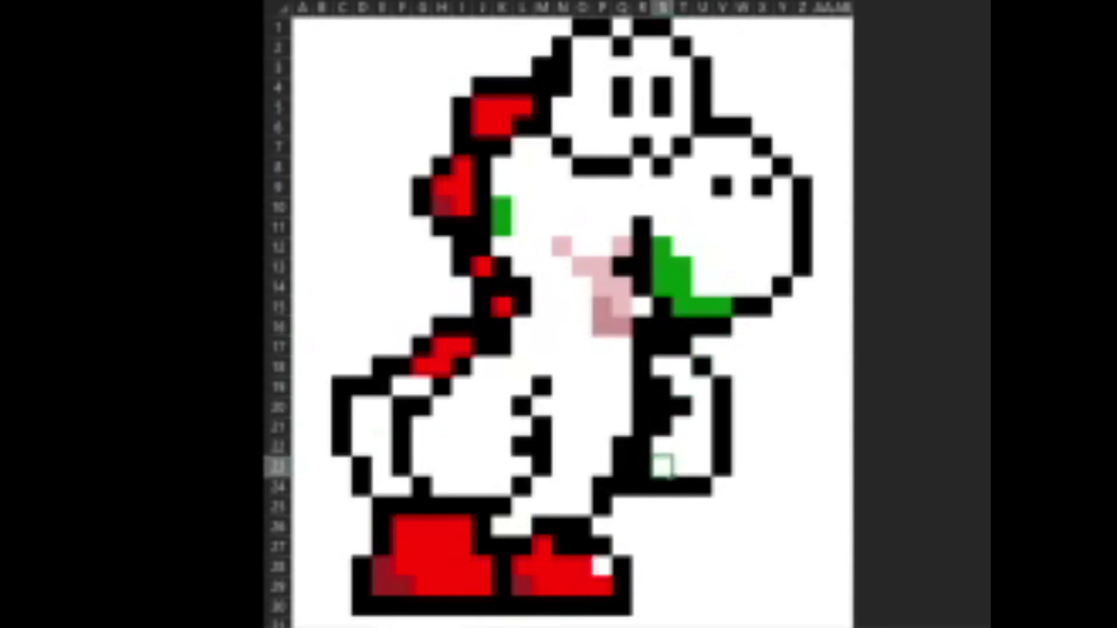
key("F4")
key("Right")
key("F4")
key("Right")
key("F4")
key("Up")
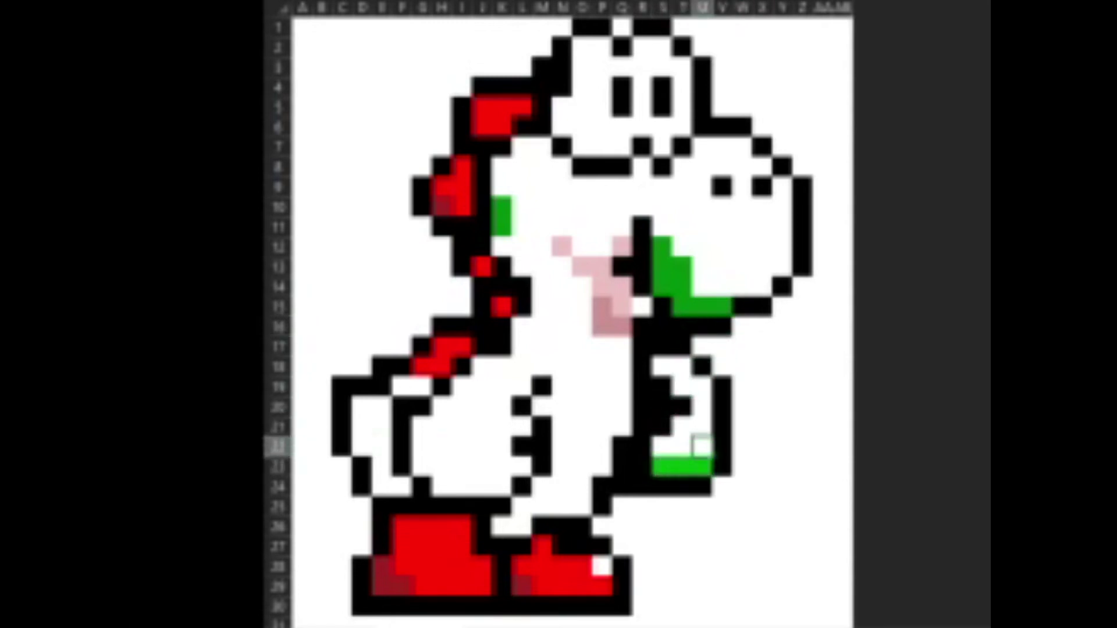
key("Up")
Step: Colour F21, G23 and H24 green at the tail and lower body
key("Left")
key("Left")
key("Left")
key("Left")
key("Left")
key("Left")
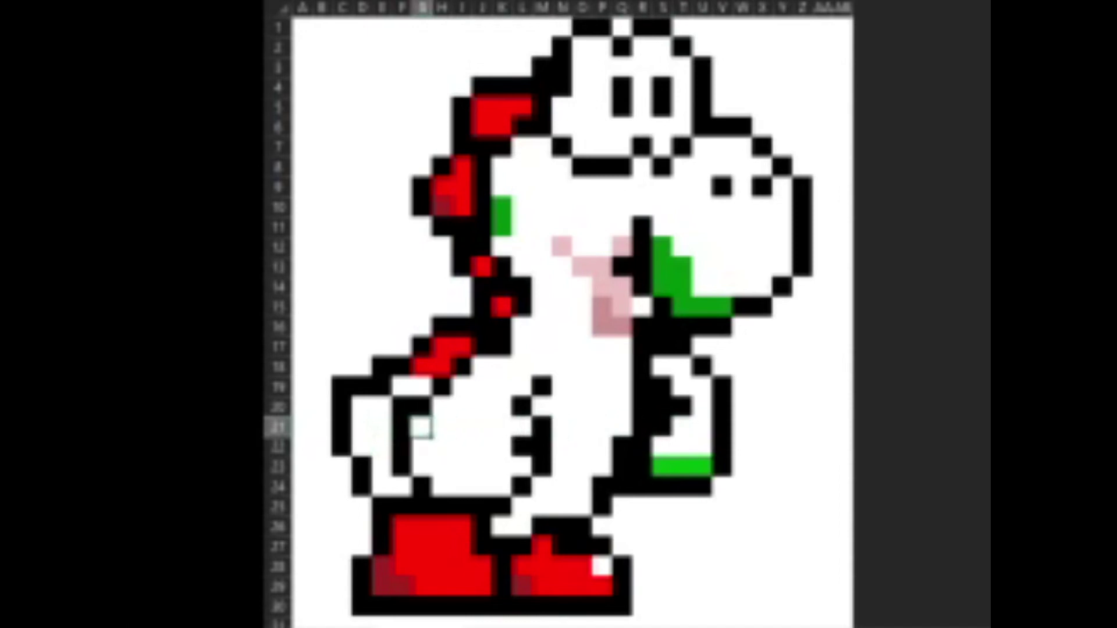
key("Left")
key("F4")
key("Right")
key("Down")
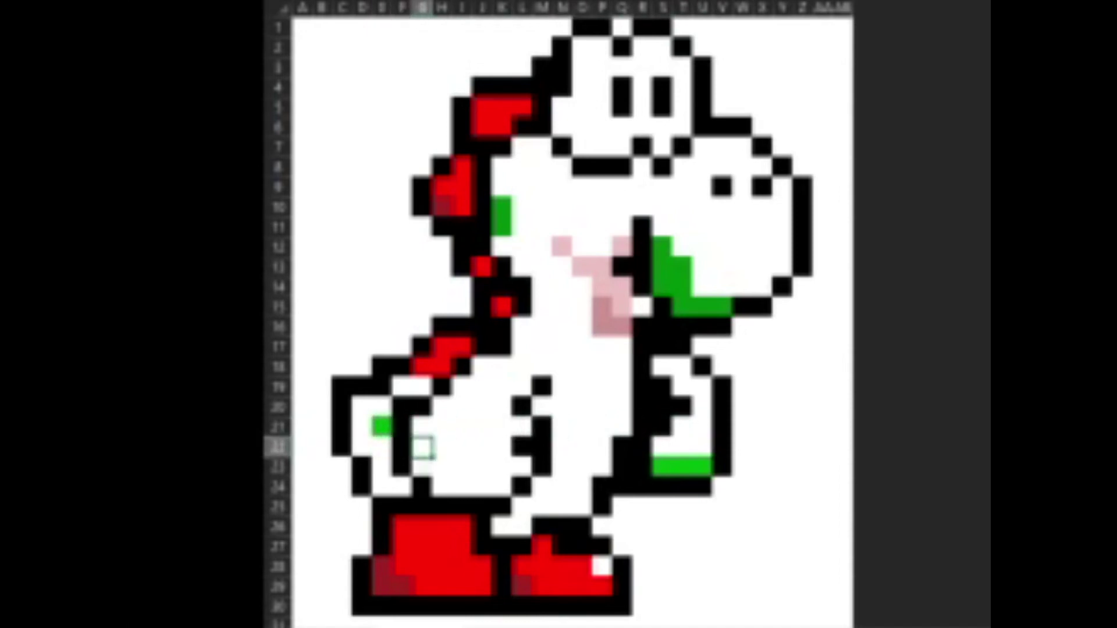
key("Down")
key("F4")
key("Right")
key("Down")
key("F4")
key("Up")
Step: Fill body cells L16, L17, M15, L13 and M13 green
key("Up")
key("Up")
key("Up")
key("Right")
key("Right")
key("Up")
key("Right")
key("Right")
key("Up")
key("Up")
key("F4")
key("Up")
key("F4")
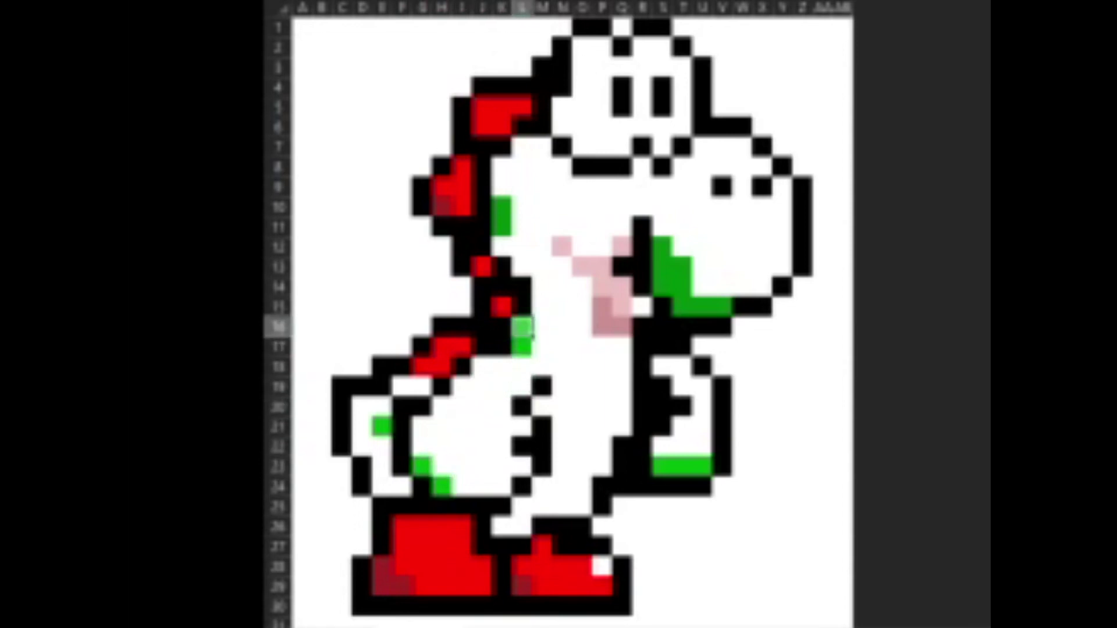
key("Right")
key("Up")
key("F4")
Step: Colour M14, N14, O14 and N13 green along the chest edge
key("Up")
key("Up")
key("Left")
key("F4")
key("Right")
key("F4")
key("Down")
key("F4")
key("Right")
key("F4")
key("Right")
key("F4")
key("Up")
key("Left")
key("F4")
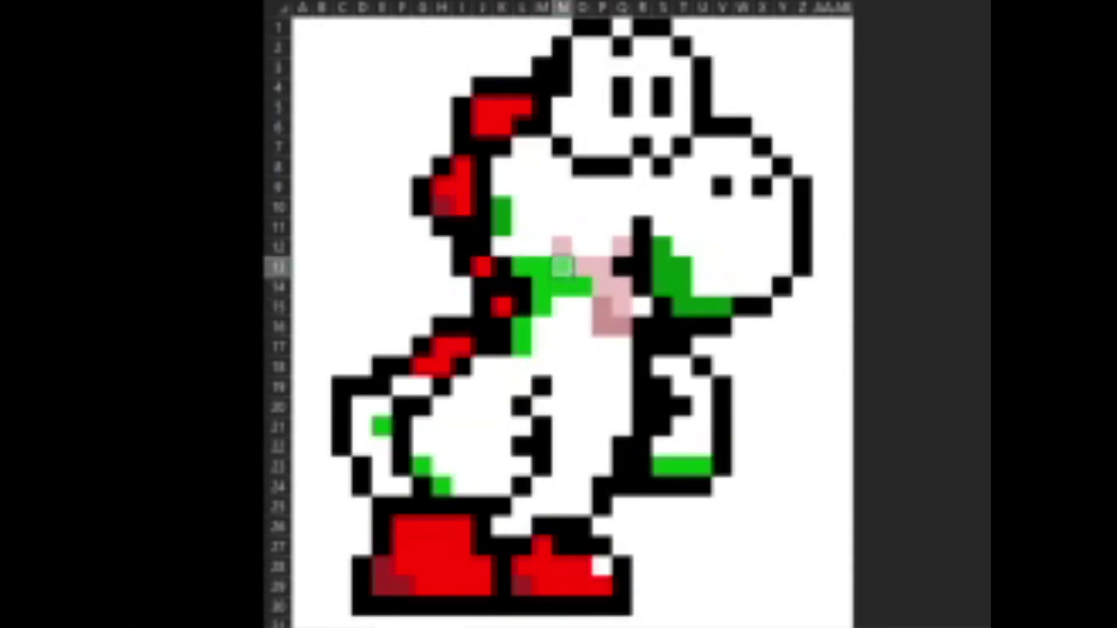
Step: Fill cells M12, L12, K8, Q10 and R9 green by repeating the fill with F4
key("Up")
key("Left")
key("F4")
key("Left")
key("F4")
key("Up")
key("Up")
key("Up")
key("Up")
key("F4")
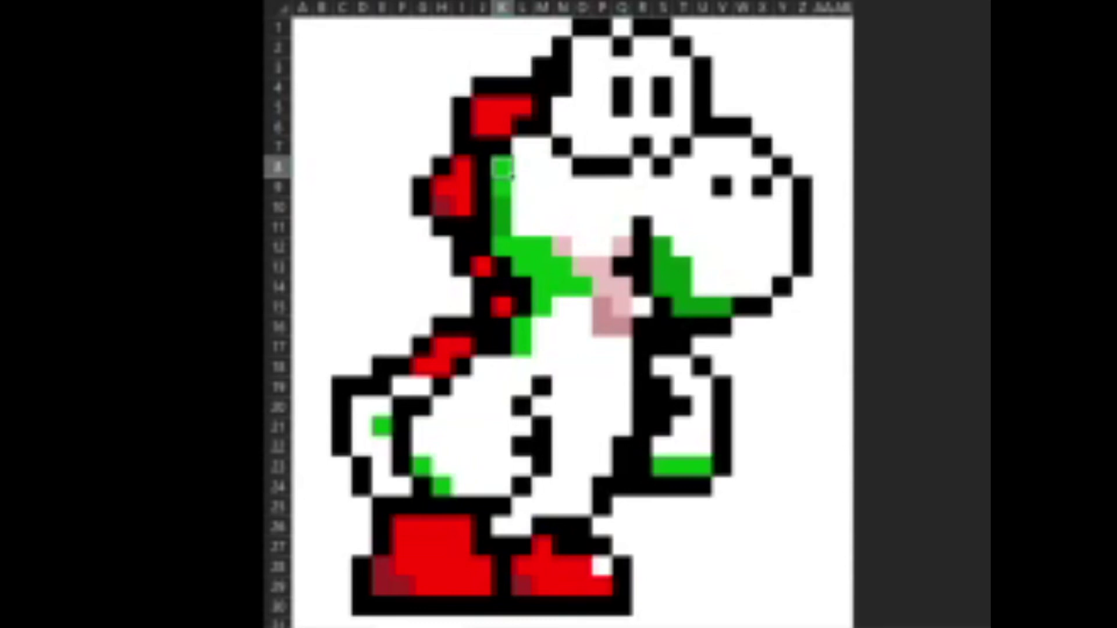
key("Right")
key("Down")
key("Right")
key("Right")
key("Down")
key("Right")
key("Right")
key("Right")
key("F4")
key("Right")
key("Up")
key("F4")
key("Down")
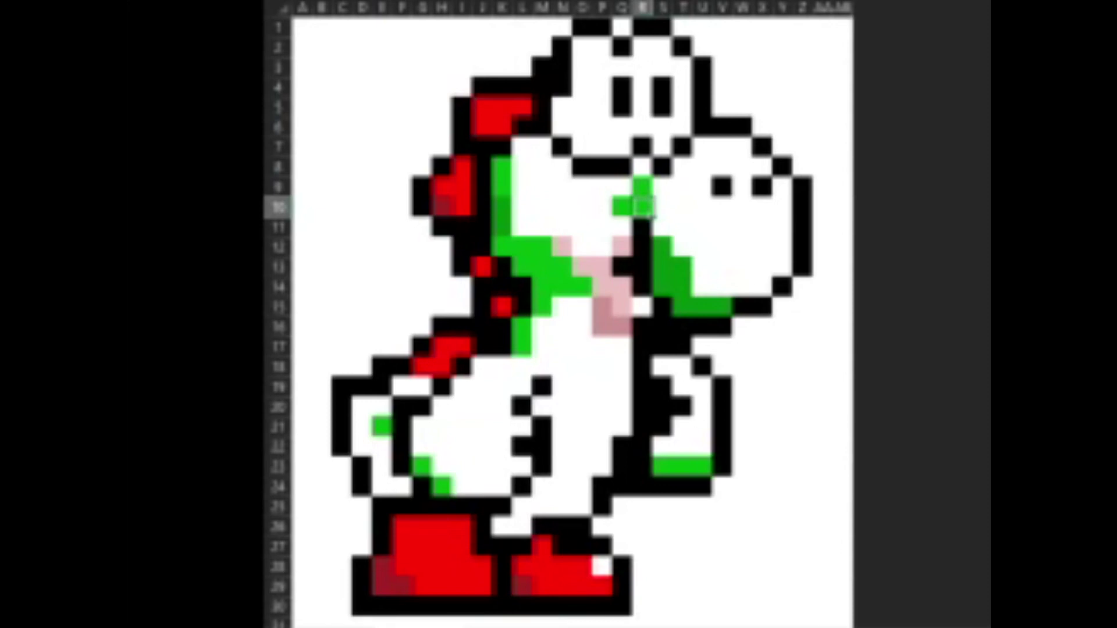
Step: Fill S11 and T12 green
key("Right")
key("Down")
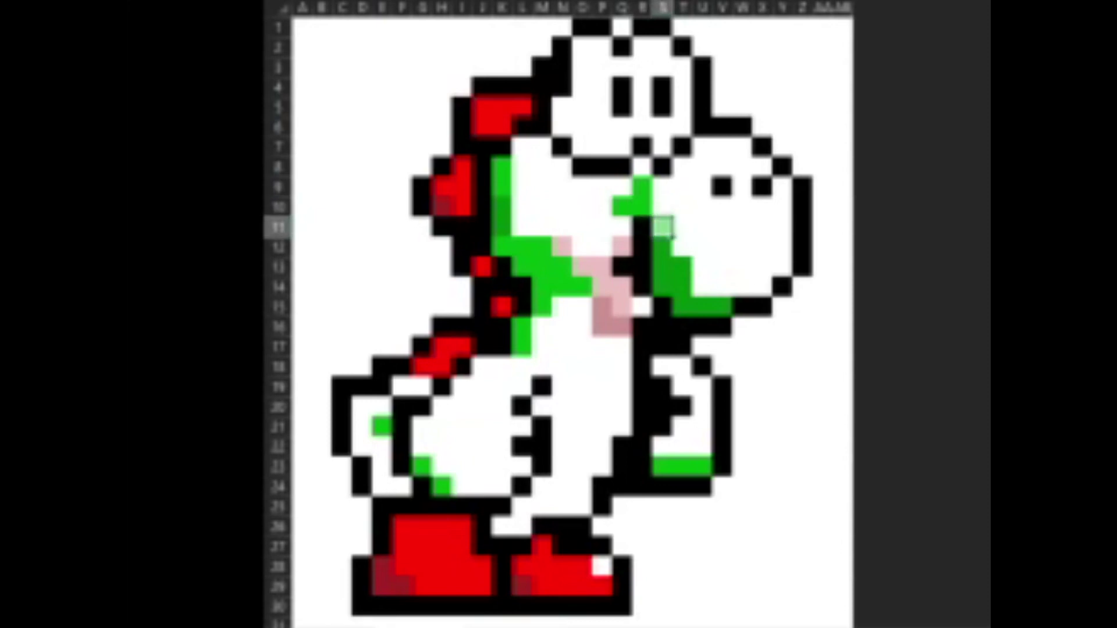
key("F4")
key("Right")
key("Down")
key("F4")
key("Right")
key("Down")
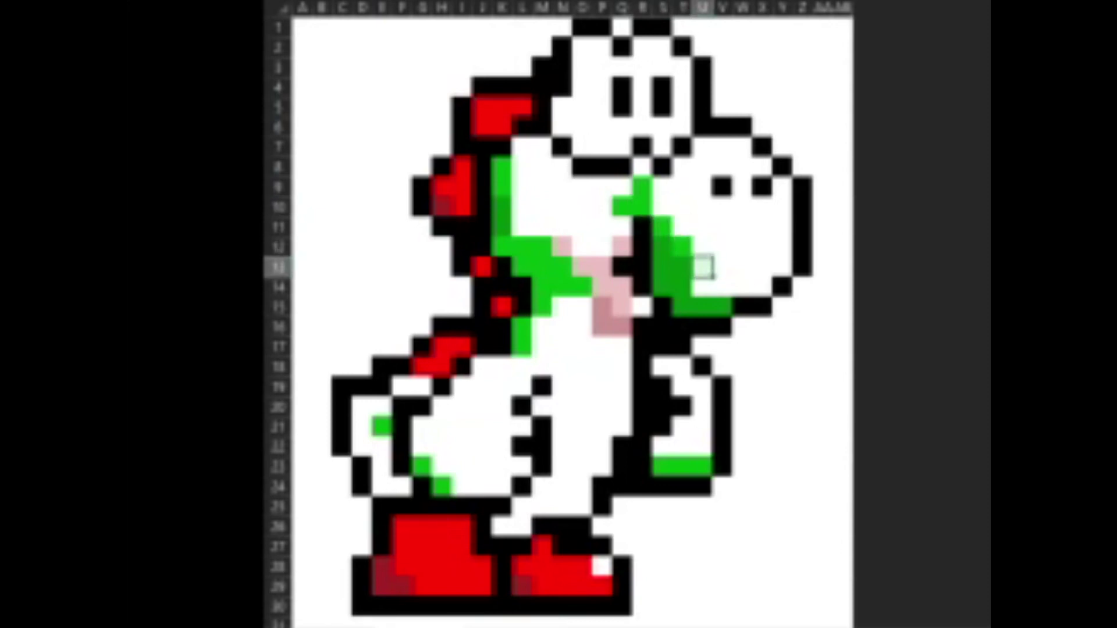
Step: Fill V13, Y13 and V14 through X14 green
key("Right")
key("F4")
key("Right")
key("Right")
key("Right")
key("F4")
key("Left")
key("Down")
key("F4")
key("Left")
key("F4")
key("Left")
key("F4")
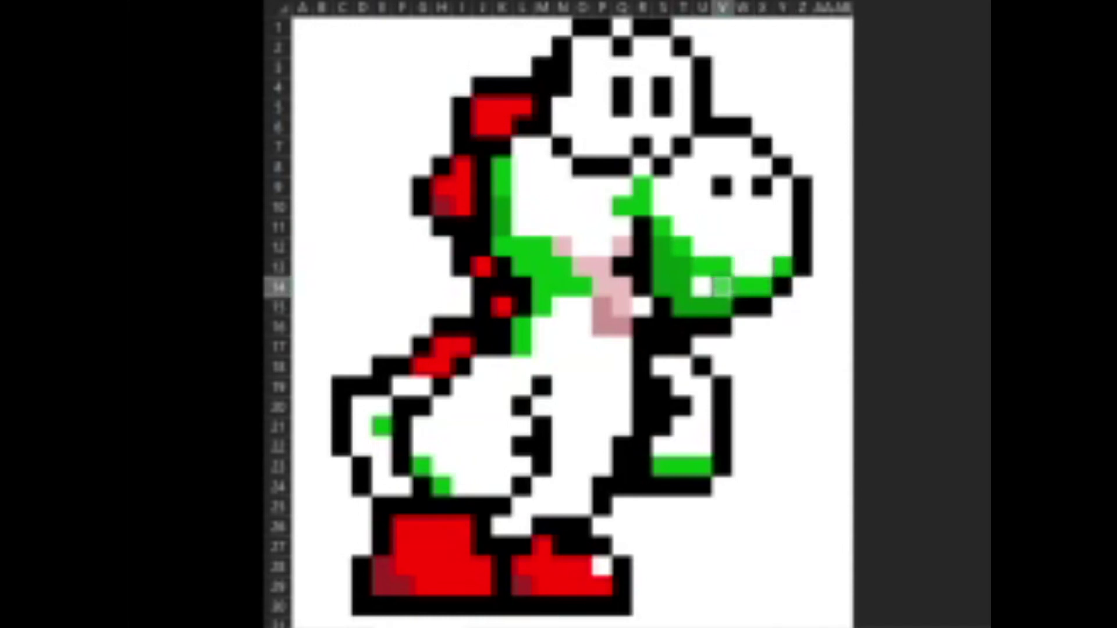
Step: Colour the arm cells T18, U19 and U20 green
key("Left")
key("Down")
key("Down")
key("Down")
key("Down")
key("F4")
key("Down")
key("Right")
key("F4")
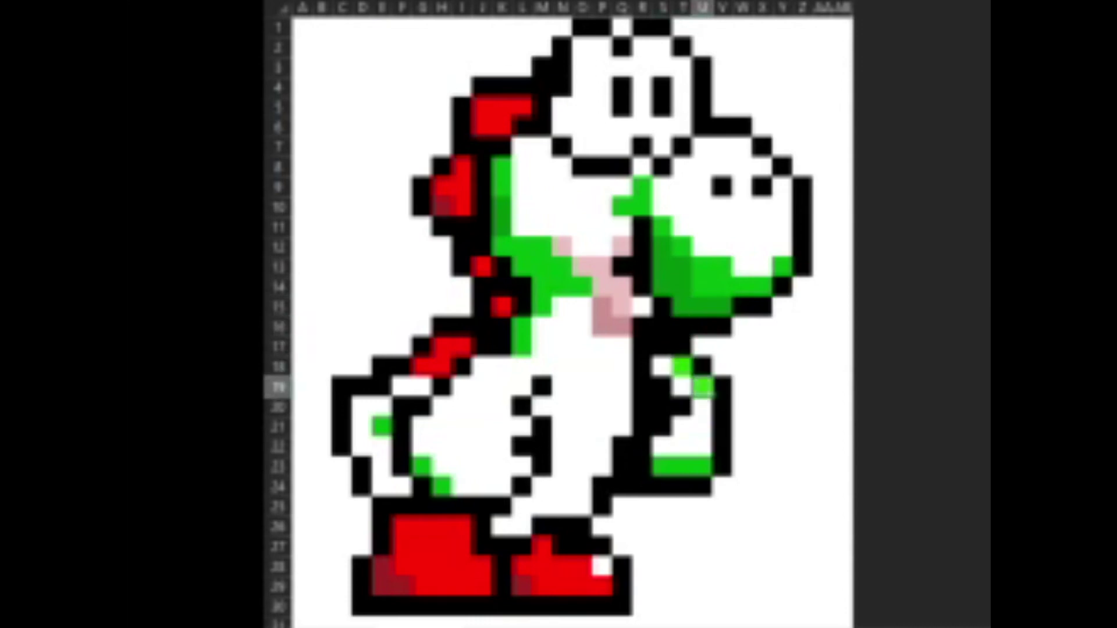
key("Down")
key("F4")
key("Down")
Step: Fill T21, U21 and S22 through U22 green
key("F4")
key("Left")
key("F4")
key("Right")
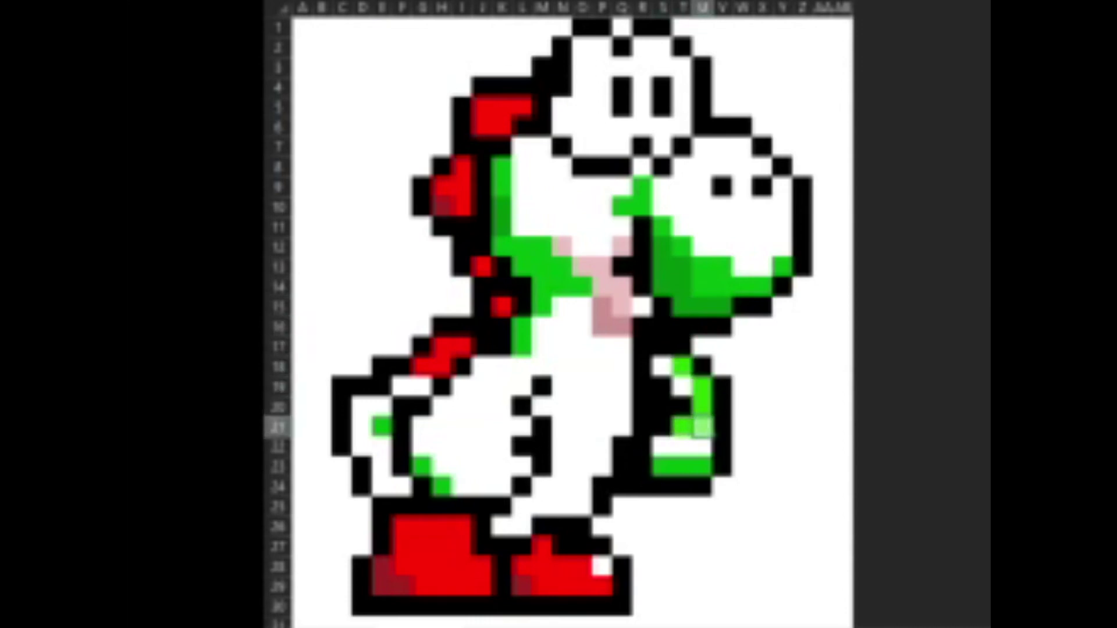
key("Down")
key("F4")
key("Left")
key("F4")
key("Left")
key("F4")
key("Left")
Step: Make Q22 and L24 black outline cells
key("Left")
key("F4")
key("Left")
key("Left")
key("Left")
key("Left")
key("Down")
key("Left")
key("Down")
key("F4")
key("Left")
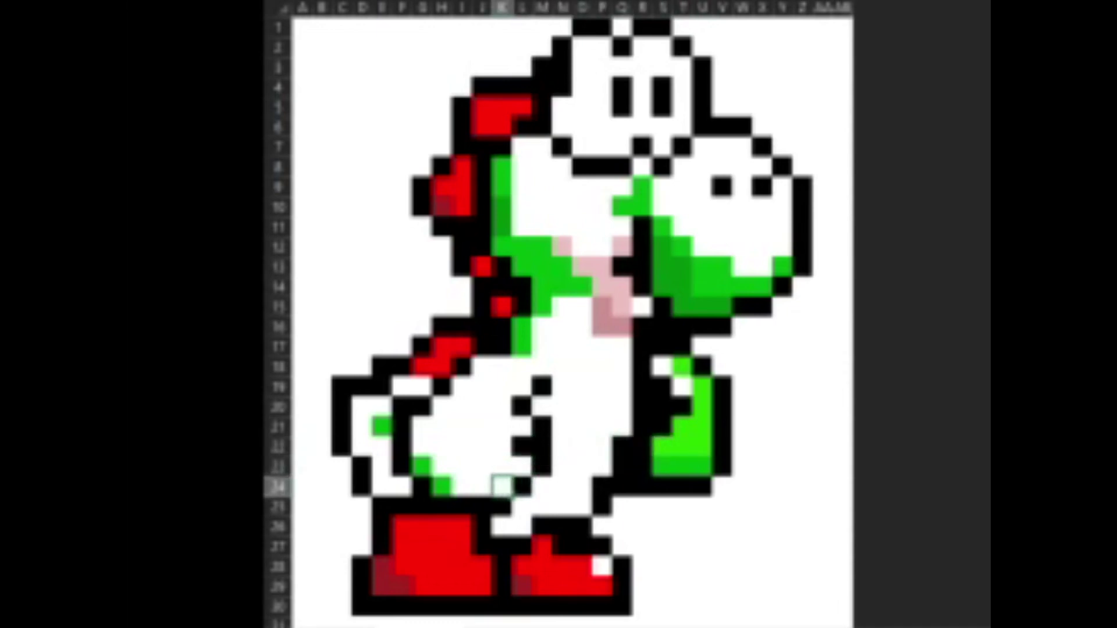
Step: Fill the leg cells I24, J24, H23 through K23, K22 and J22 green
key("Left")
key("F4")
key("Left")
key("F4")
key("Up")
key("Left")
key("F4")
key("Right")
key("F4")
key("Right")
key("F4")
key("Right")
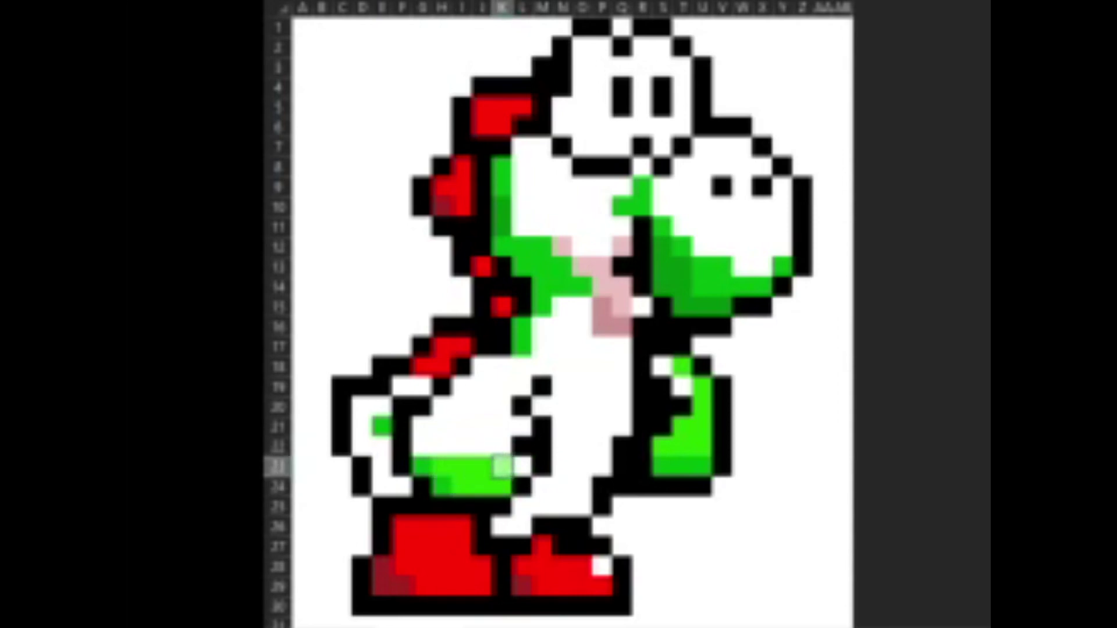
key("F4")
key("Up")
key("F4")
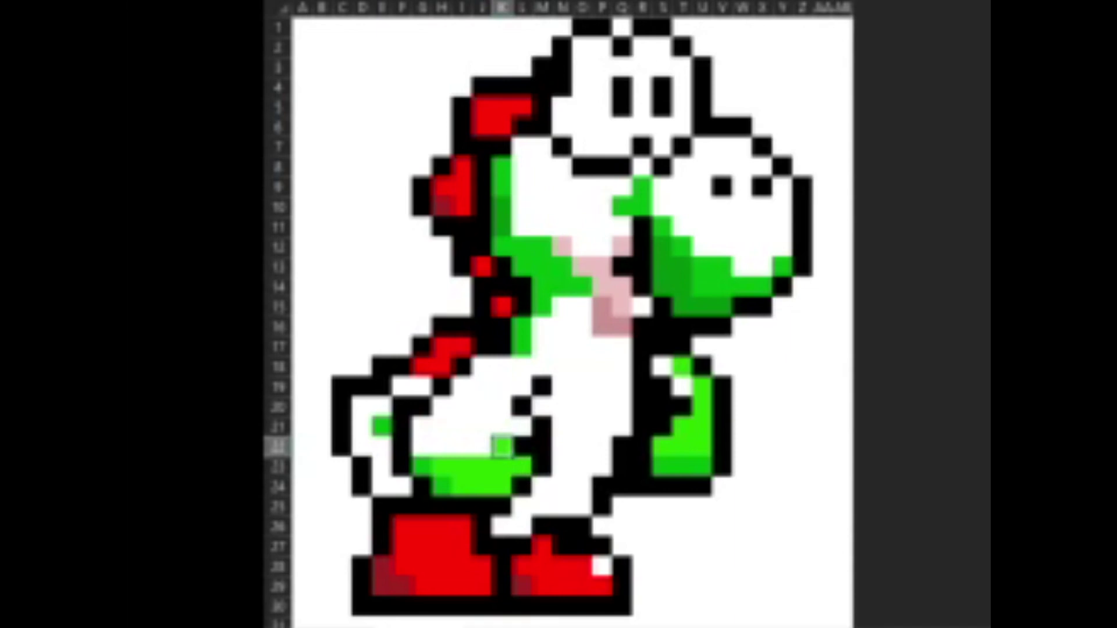
key("Left")
key("F4")
Step: Fill G22 through I22 and G21 through J21 green
key("Left")
key("F4")
key("Left")
key("F4")
key("Left")
key("F4")
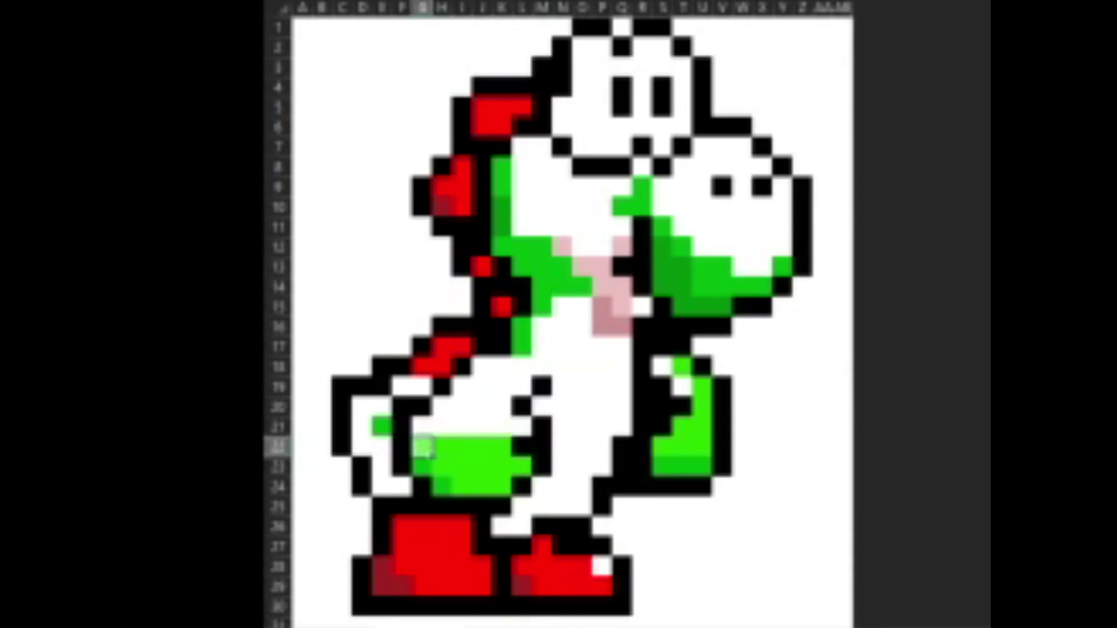
key("Up")
key("F4")
key("Right")
key("F4")
key("Right")
key("F4")
key("Right")
key("F4")
Step: Fill K21, L21, K20, I20 and the tail cells E20 and D20 green
key("Right")
key("F4")
key("Right")
key("F4")
key("Left")
key("Up")
key("F4")
key("Left")
key("F4")
key("Left")
key("F4")
key("Left")
key("Left")
key("Left")
key("Left")
key("F4")
key("Left")
key("F4")
key("Right")
key("Up")
Step: Give F19 and G19 a pale green fill and colour I19 through L19 green
key("Right")
key("F4")
key("Right")
key("F4")
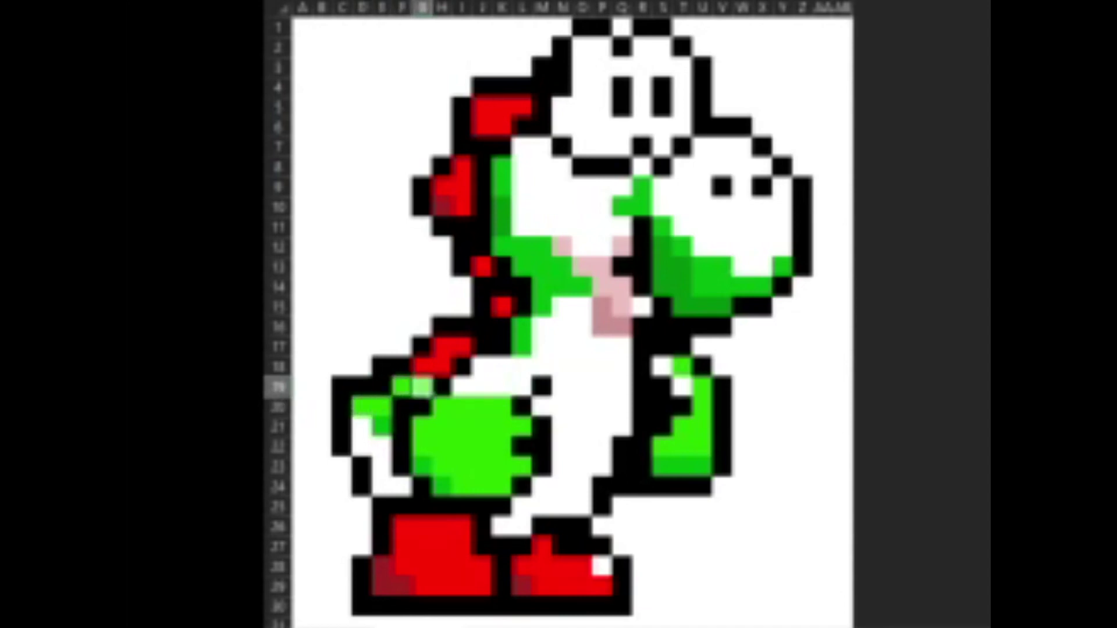
key("Right")
key("Right")
key("F4")
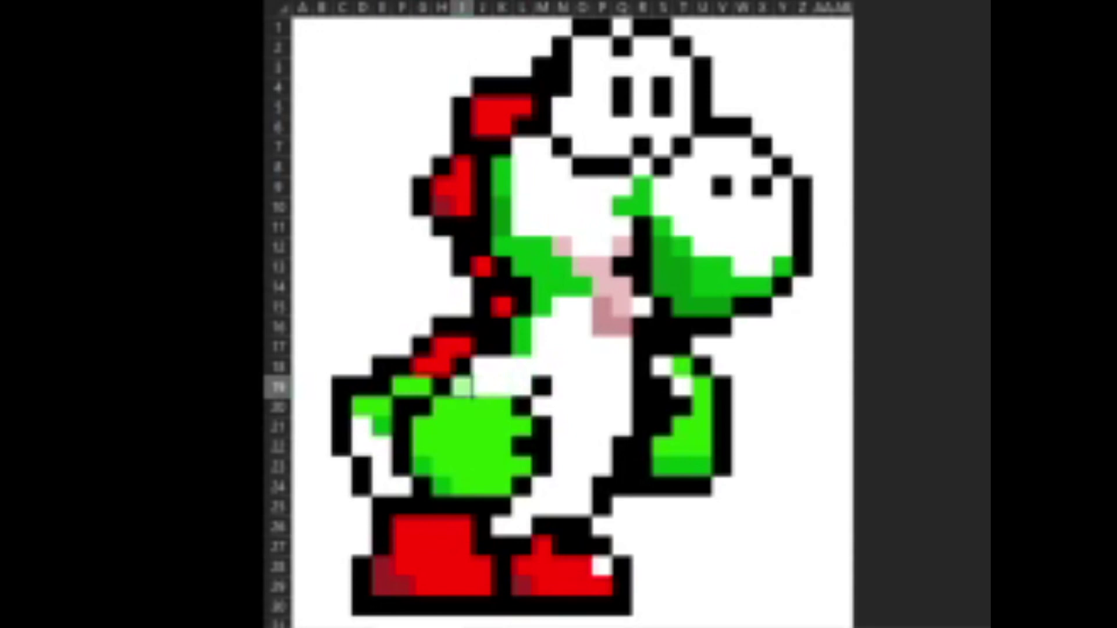
key("Right")
key("F4")
key("Right")
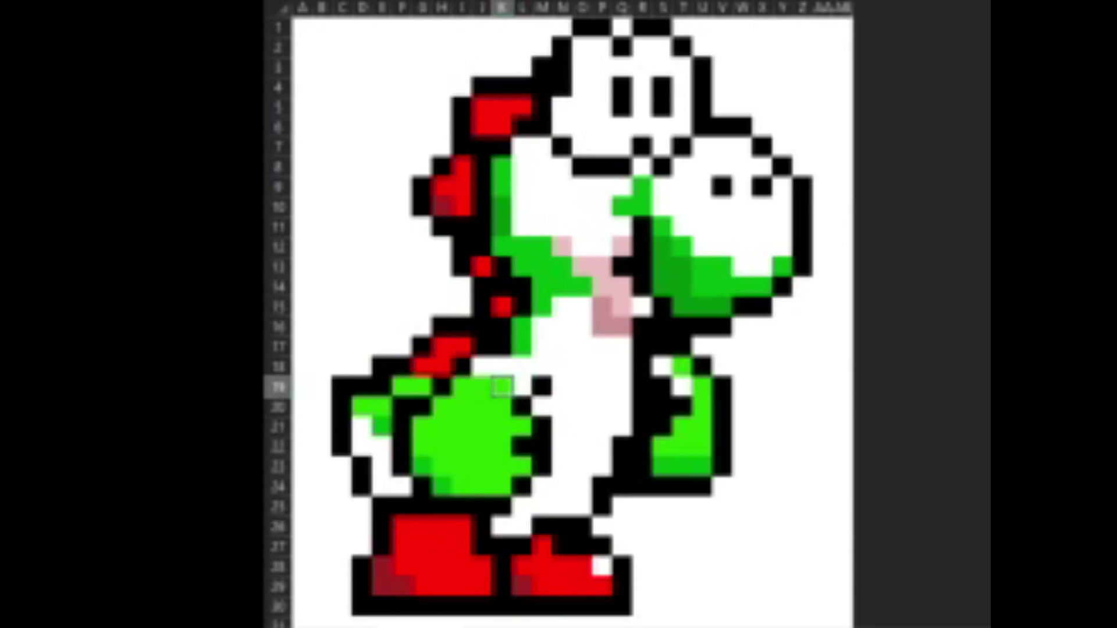
key("F4")
key("Right")
key("F4")
key("Left")
key("Left")
key("Up")
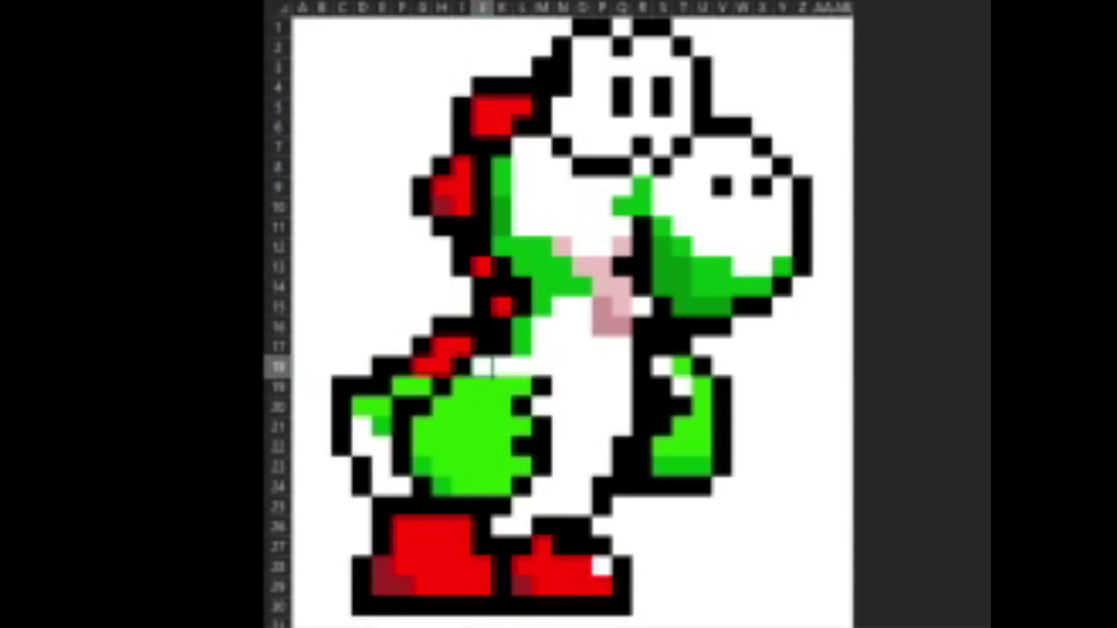
Step: Fill J18 through N18 and N17 green
key("F4")
key("Right")
key("F4")
key("Right")
key("F4")
key("Right")
key("F4")
key("Right")
key("F4")
key("Up")
key("F4")
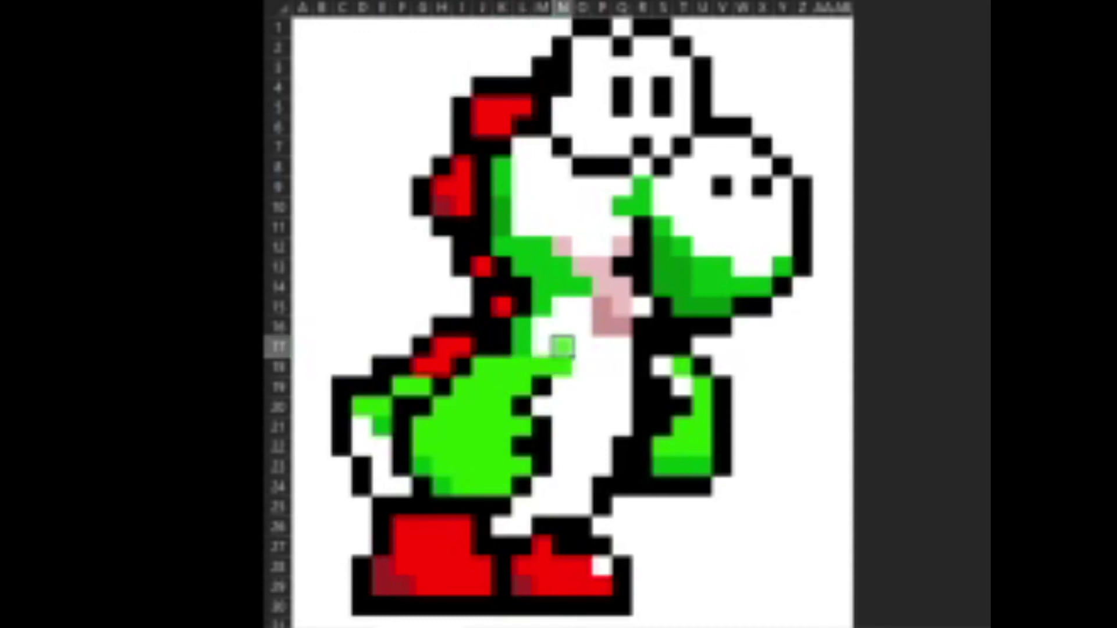
key("Left")
Step: Fill M16, N16 and N15 green, extending the body up toward row 15
key("F4")
key("Up")
key("F4")
key("Right")
key("F4")
key("Right")
key("F4")
key("Up")
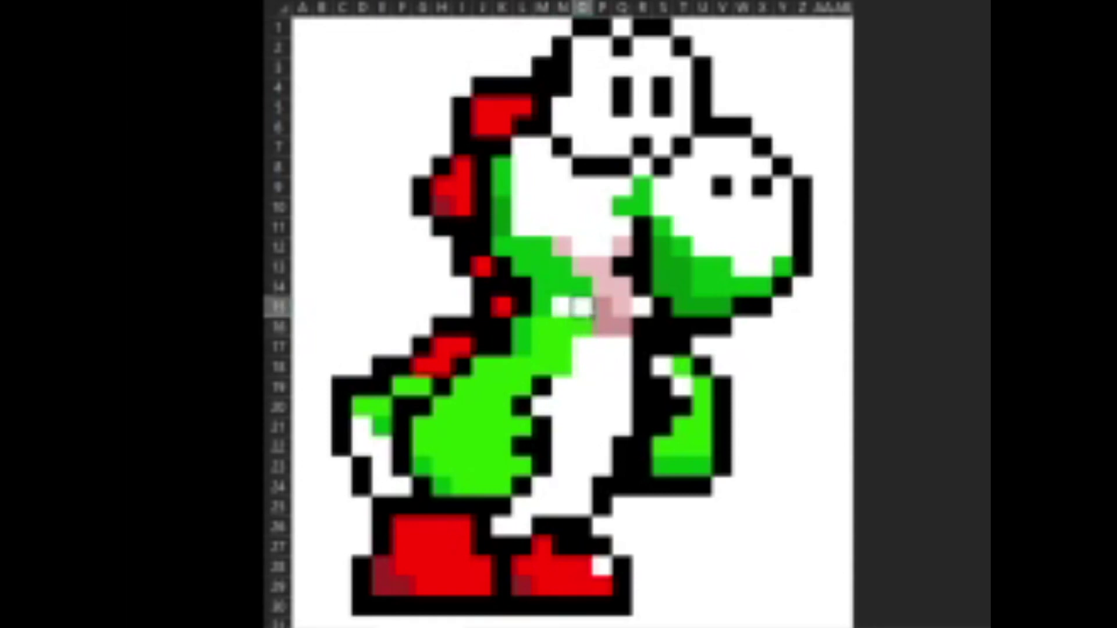
key("Left")
key("F4")
key("Left")
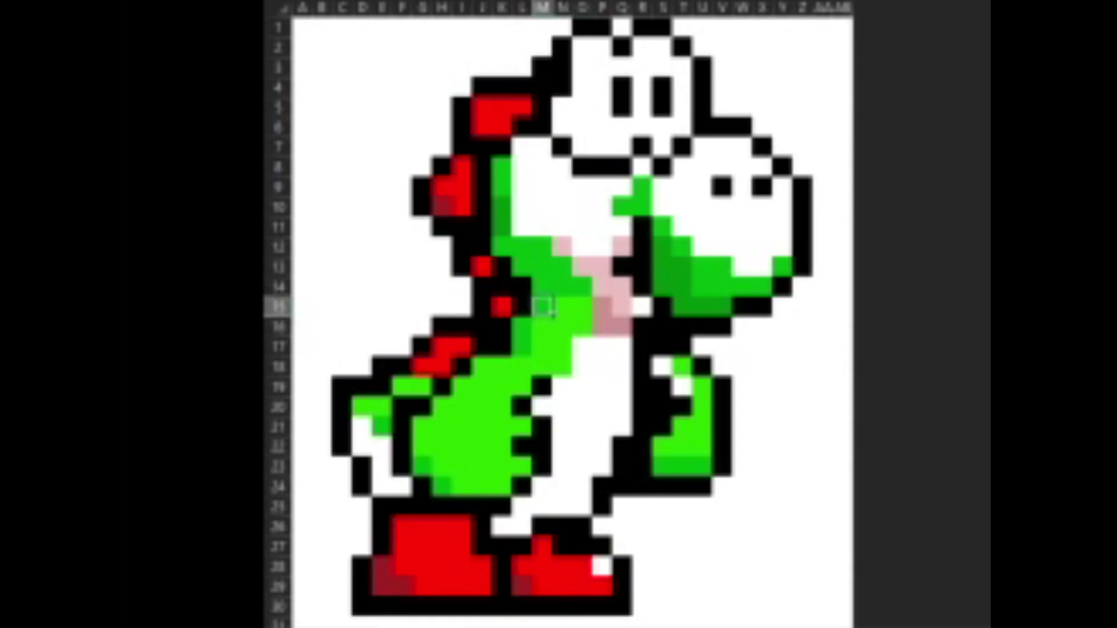
key("Up")
key("Up")
key("Up")
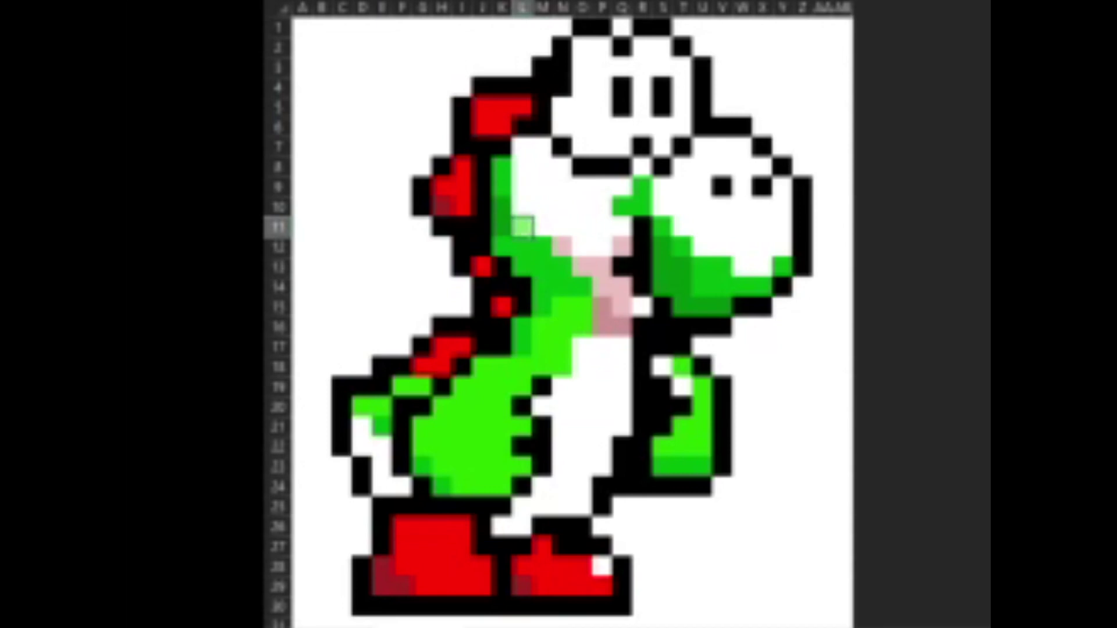
Step: Fill the neck cells L9, M9, L8, L7, M8 and N8 green
left_click(522, 207)
left_click(523, 187)
left_click_drag(522, 187, 541, 186)
key("F4")
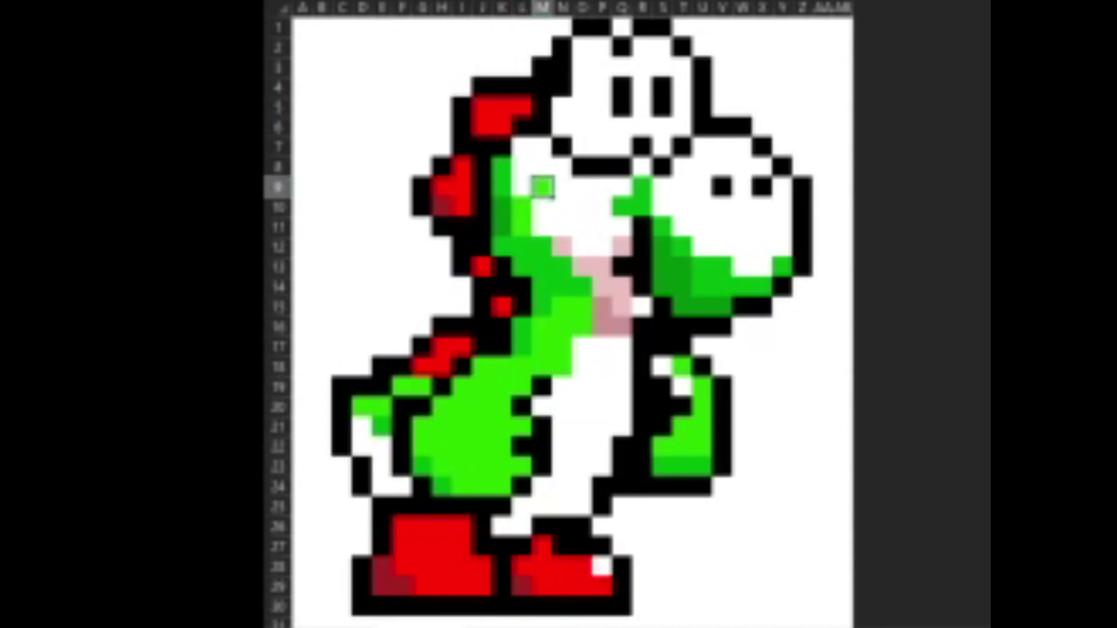
left_click(523, 167)
left_click(522, 146)
key("F4")
left_click(541, 167)
key("F4")
left_click(561, 167)
key("F4")
Step: Fill Q10 and the snout's bottom cells V13 through X13 green
left_click(582, 186)
left_click(622, 207)
key("F4")
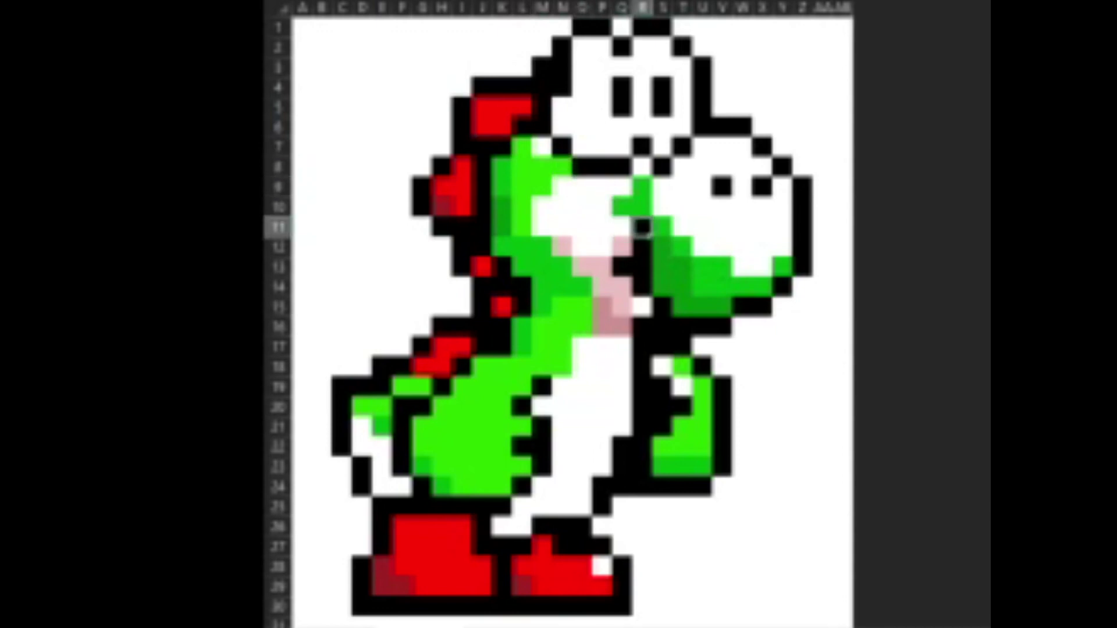
left_click(721, 266)
key("F4")
left_click(742, 267)
left_click(762, 267)
key("F4")
left_click(742, 267)
key("F4")
Step: Fill the snout row U12 through X12 green
left_click(742, 246)
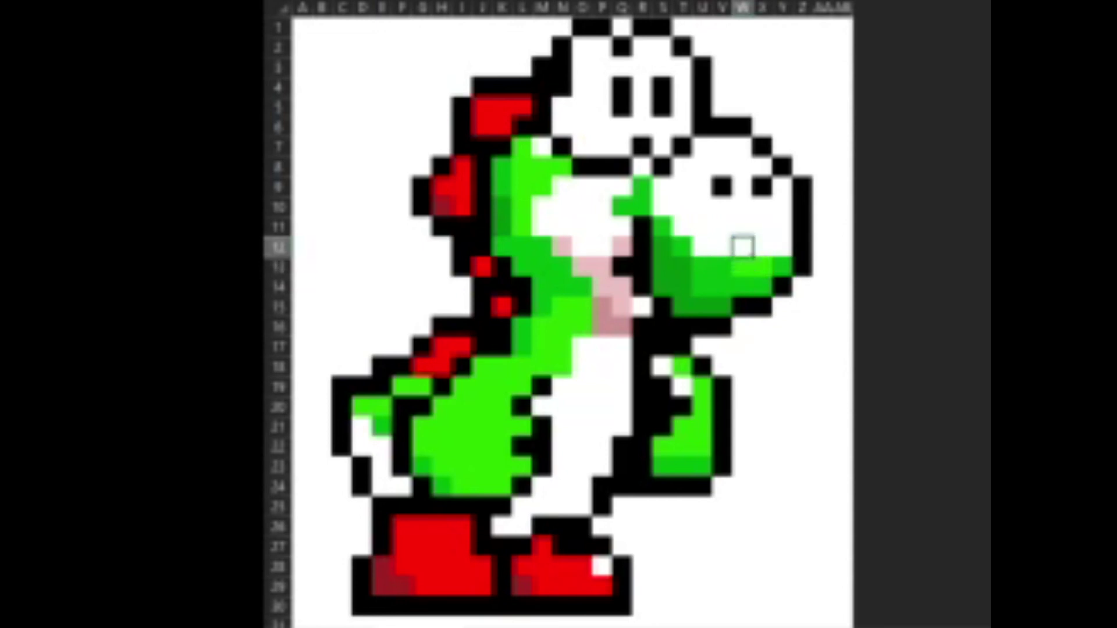
left_click(721, 246)
left_click(703, 246)
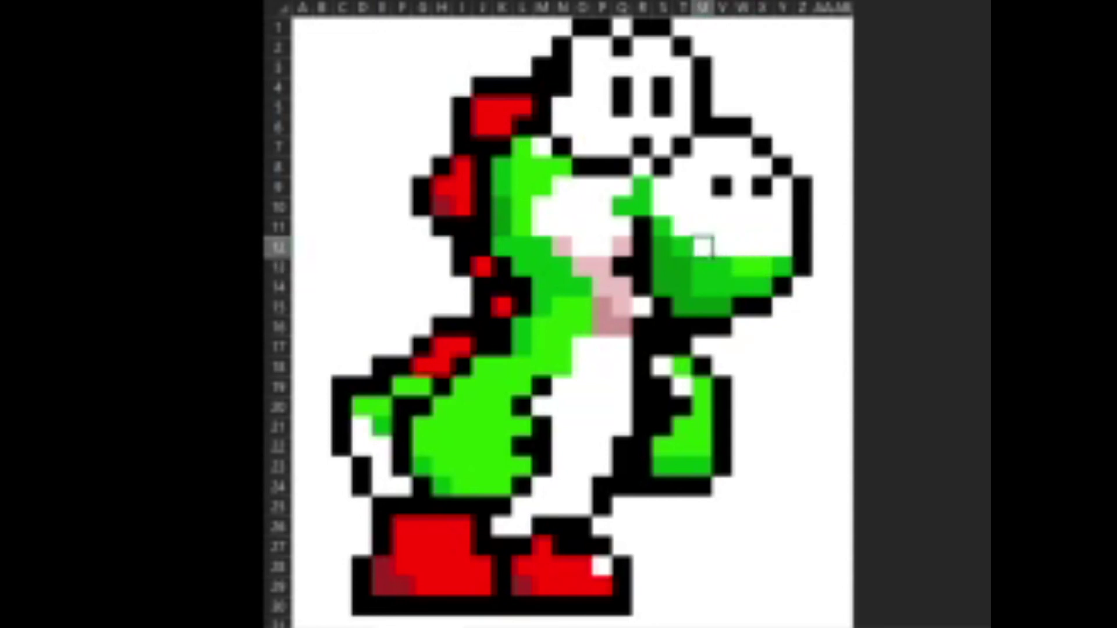
key("F4")
left_click(721, 246)
key("F4")
left_click(742, 246)
key("F4")
left_click(762, 246)
Step: Fill Y12, Y11, X11, W11 and V11 green on the snout
key("F4")
left_click(783, 246)
key("F4")
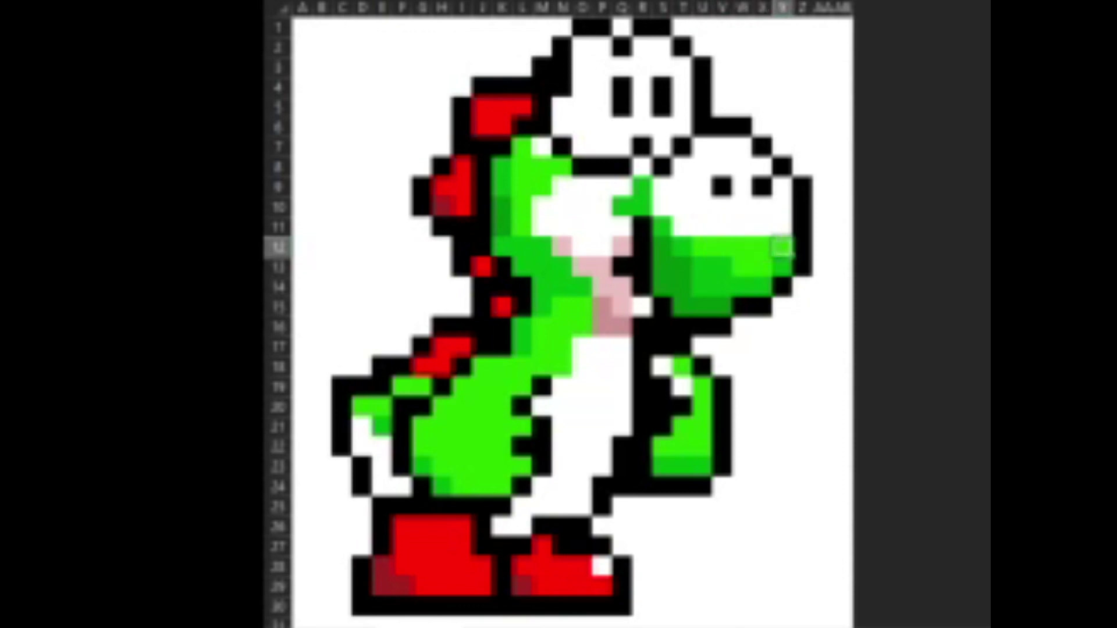
left_click(782, 227)
key("F4")
left_click(762, 226)
key("F4")
left_click(742, 226)
key("F4")
left_click(721, 226)
key("F4")
Step: Fill U11, T11, T10, S10, R10, R9 and Q9 green
key("F4")
left_click(684, 226)
key("F4")
left_click(684, 206)
key("F4")
left_click(663, 206)
key("F4")
left_click(643, 206)
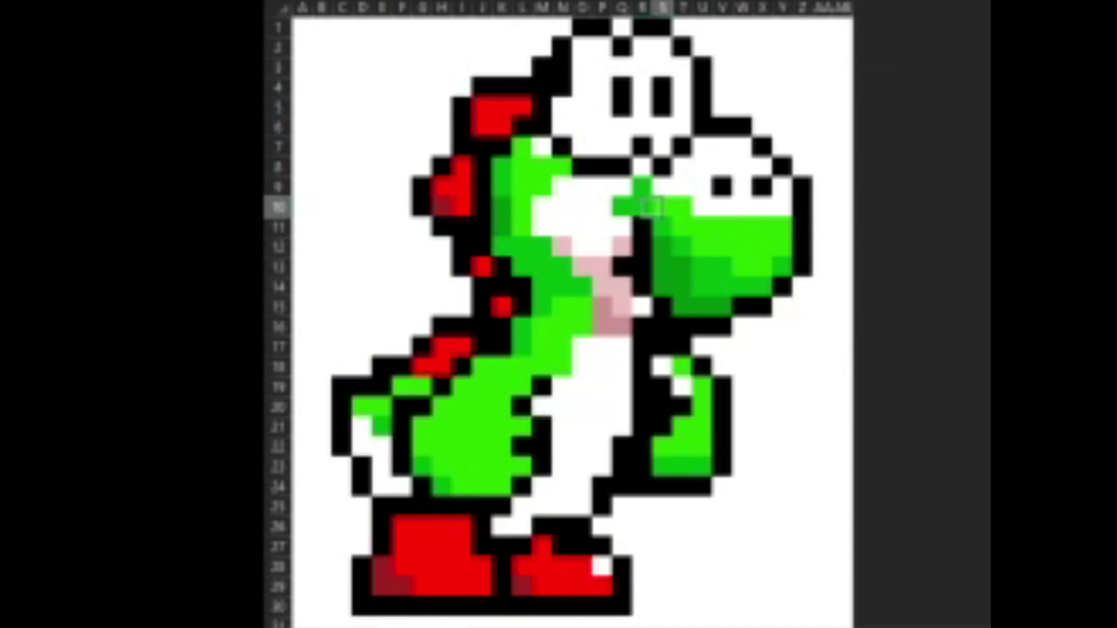
key("F4")
left_click(643, 186)
key("F4")
left_click(623, 187)
Step: Fill R8, R9 and S9 green on the head
key("F4")
left_click(643, 166)
key("F4")
left_click(643, 186)
key("F4")
left_click(663, 186)
Step: Fill T9, T8, U9, U10 and V10 green
key("F4")
left_click(684, 165)
key("F4")
left_click(684, 187)
left_click(703, 186)
key("F4")
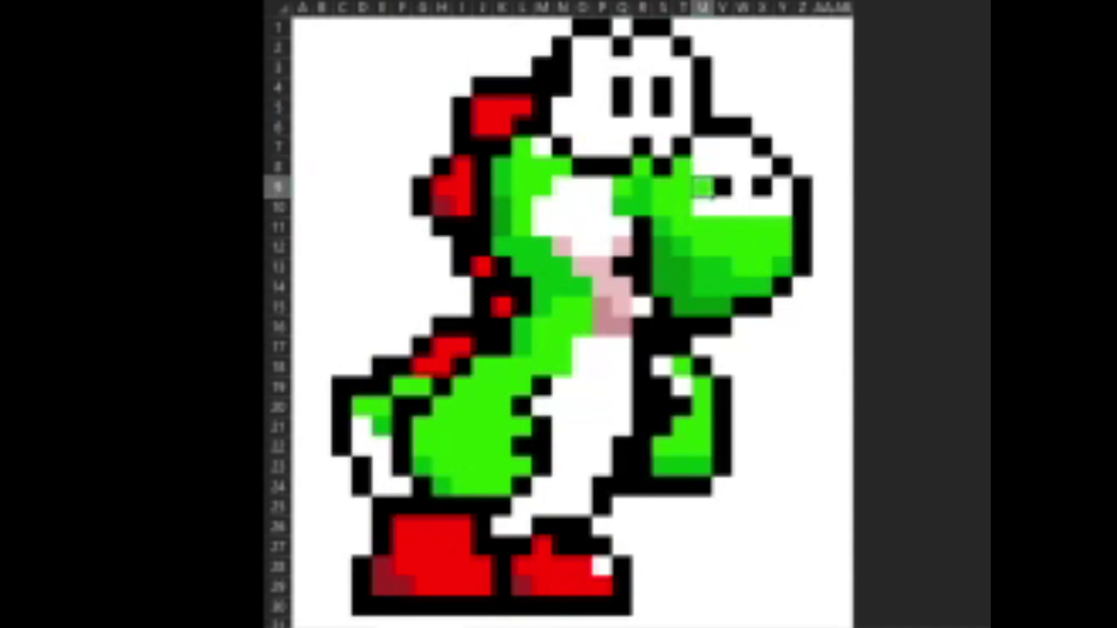
left_click(704, 206)
key("F4")
left_click(724, 206)
Step: Fill W10, X10, Y10 and Y9 green
key("F4")
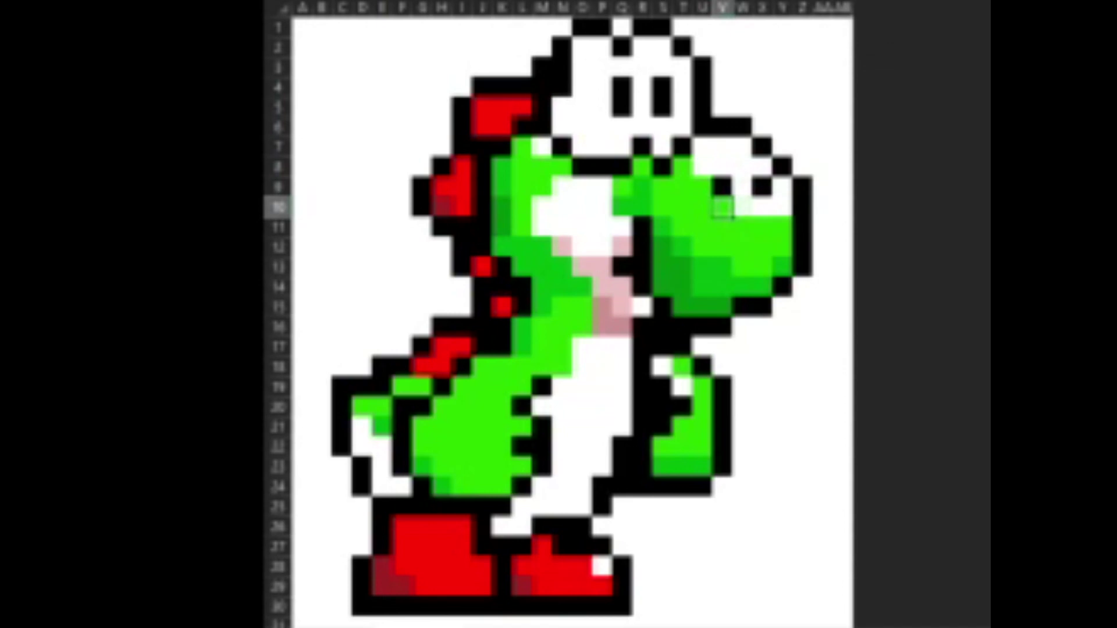
left_click(743, 207)
key("F4")
left_click(763, 206)
key("F4")
left_click(782, 206)
key("F4")
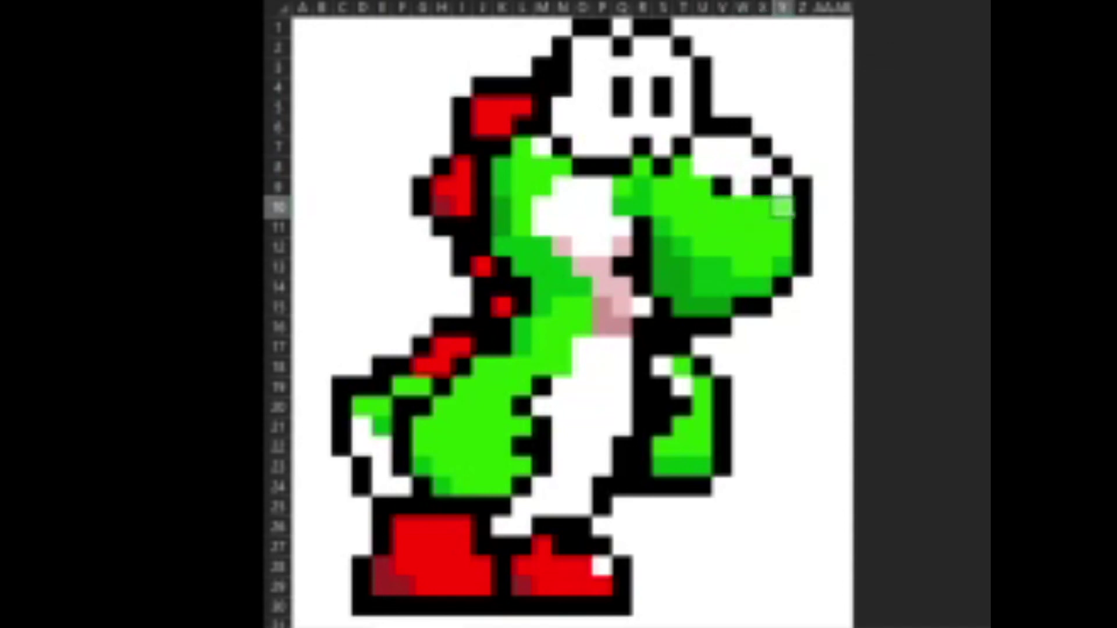
left_click(782, 186)
Step: Fill X8, W8, W7, V7, U7 and S7 green along the upper head
key("F4")
left_click(782, 206)
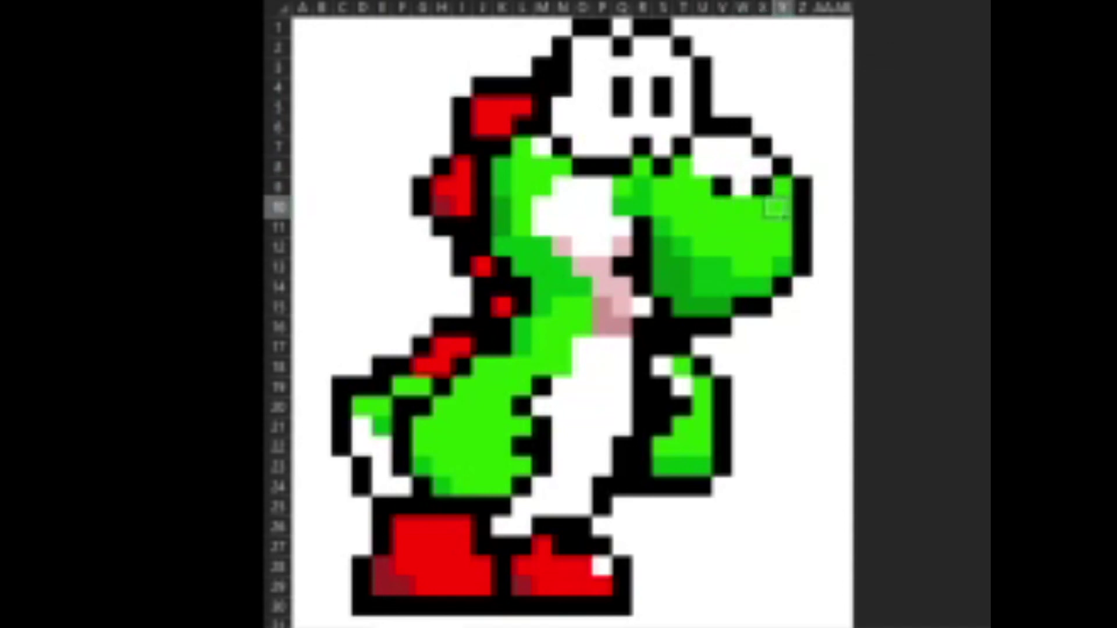
left_click(762, 167)
key("F4")
left_click(742, 167)
key("F4")
left_click(742, 147)
key("F4")
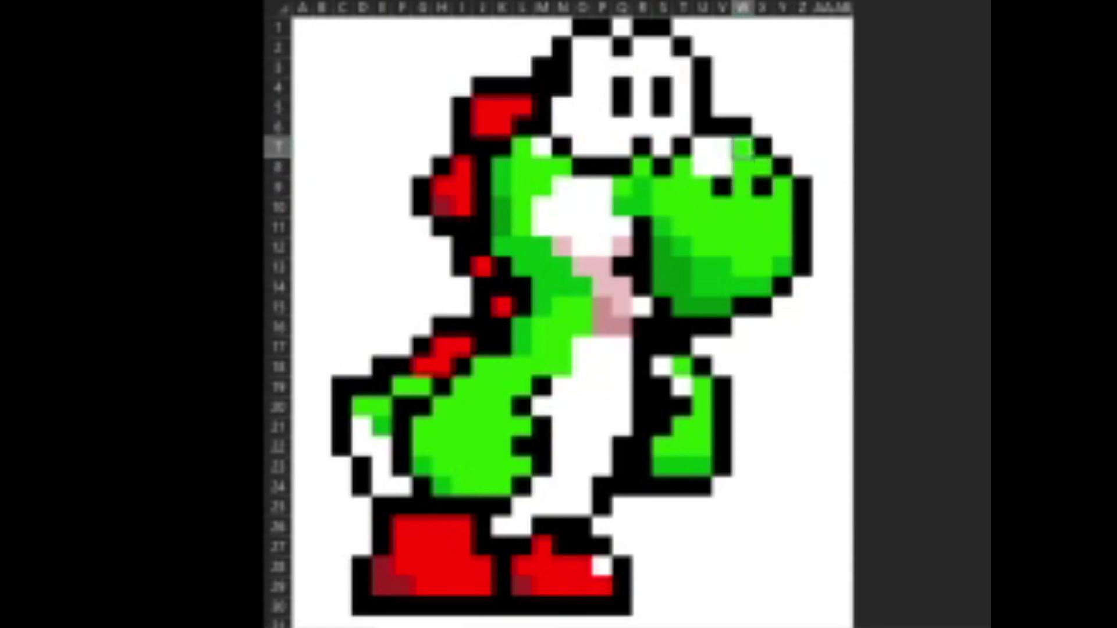
left_click(723, 146)
key("F4")
left_click(703, 147)
key("F4")
left_click(661, 147)
key("F4")
key("Up")
key("Up")
key("Up")
key("Up")
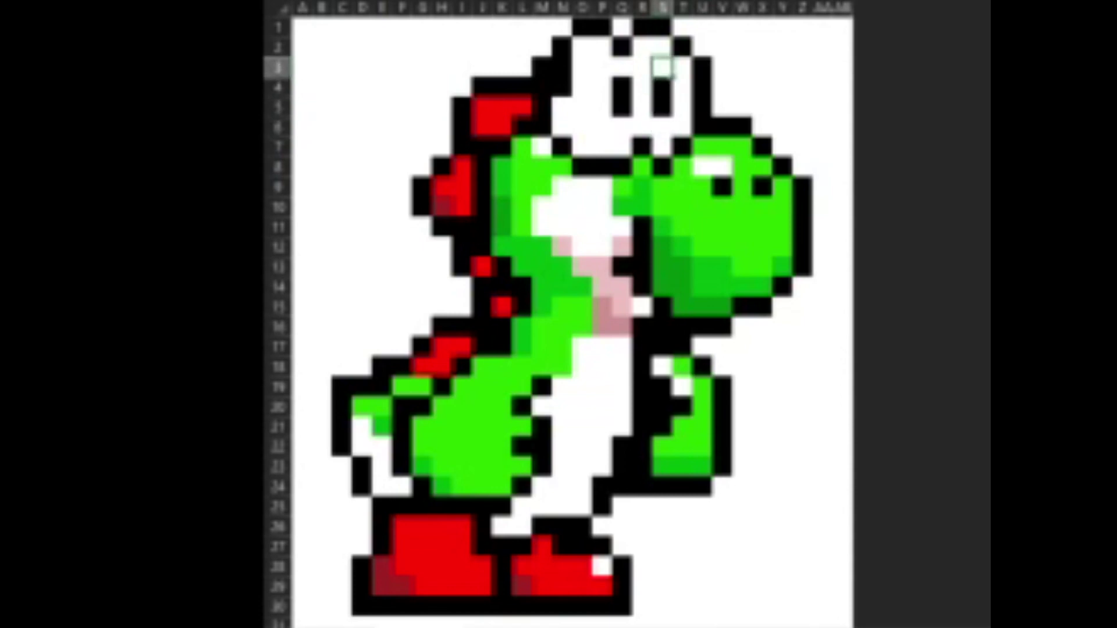
Step: Fill the top of the head S2, R2, P2, O2 and O3 green
key("Up")
key("F4")
key("Left")
key("F4")
key("Left")
key("Left")
key("F4")
key("Left")
key("F4")
key("Down")
key("F4")
key("Up")
key("Left")
key("Left")
key("Left")
key("Left")
key("Left")
key("Left")
key("Left")
key("Left")
key("Left")
key("Left")
key("Left")
key("Left")
key("Up")
key("Left")
key("Left")
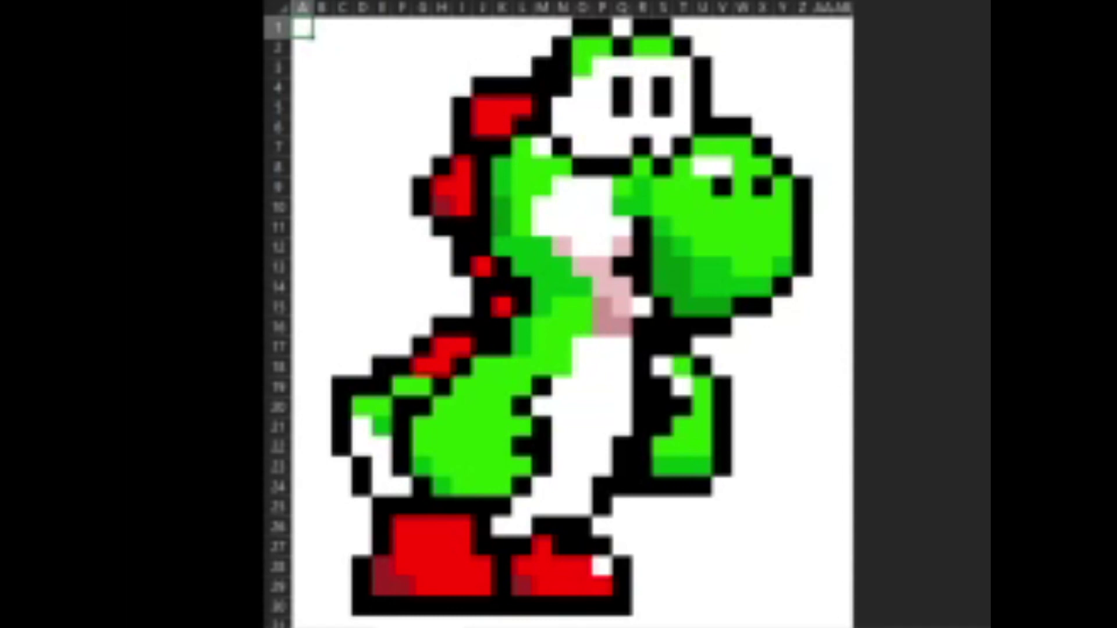